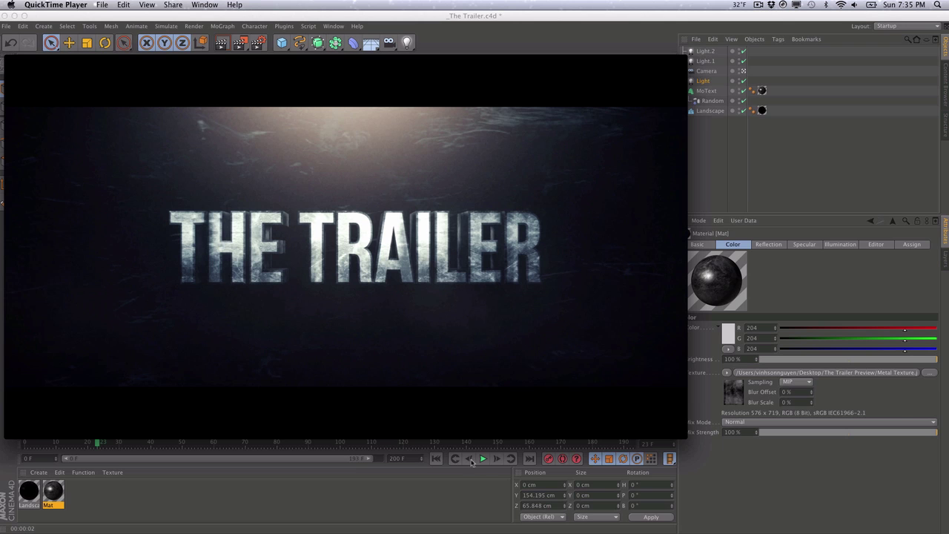
- Play and scrub through the finished trailer movie, close it, and return to the 3D scene in CINEMA 4D
key(space)
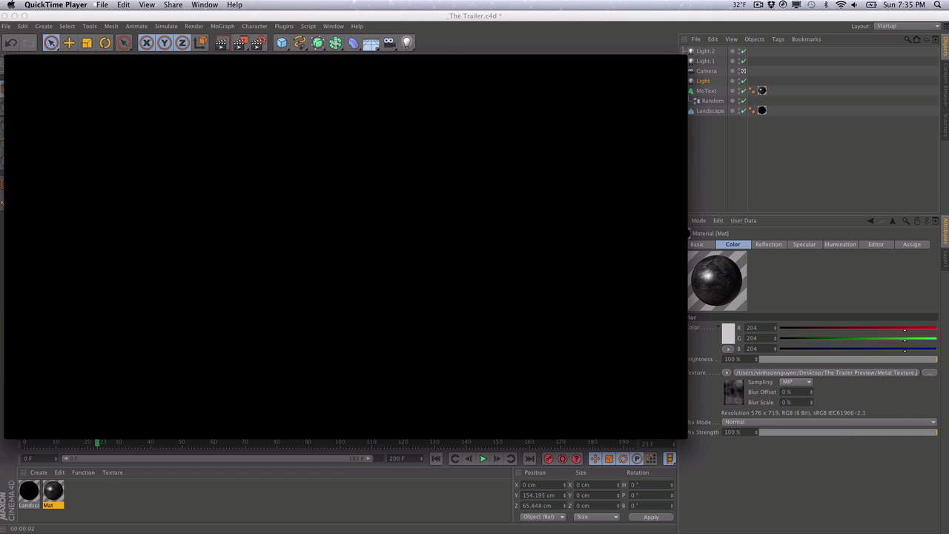
click(349, 381)
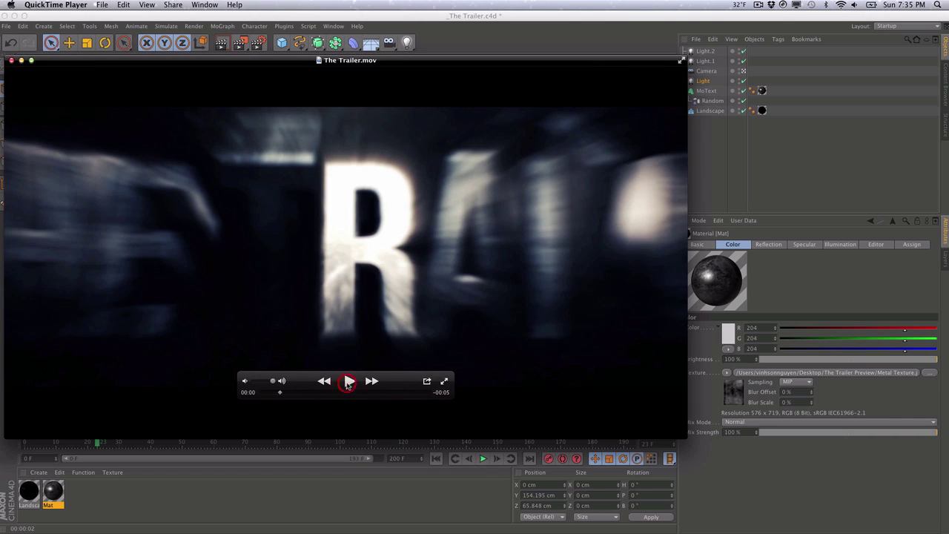
click(295, 392)
drag(295, 393, 338, 393)
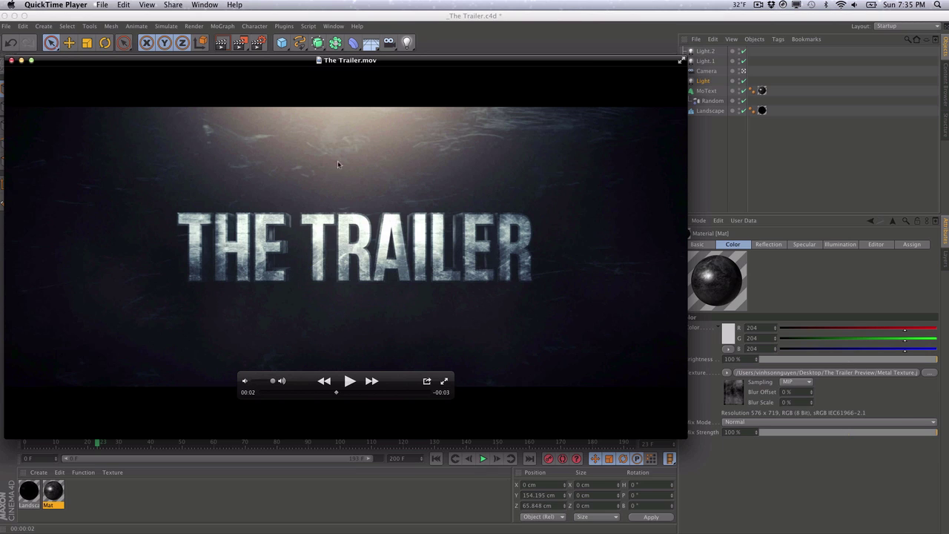
click(11, 61)
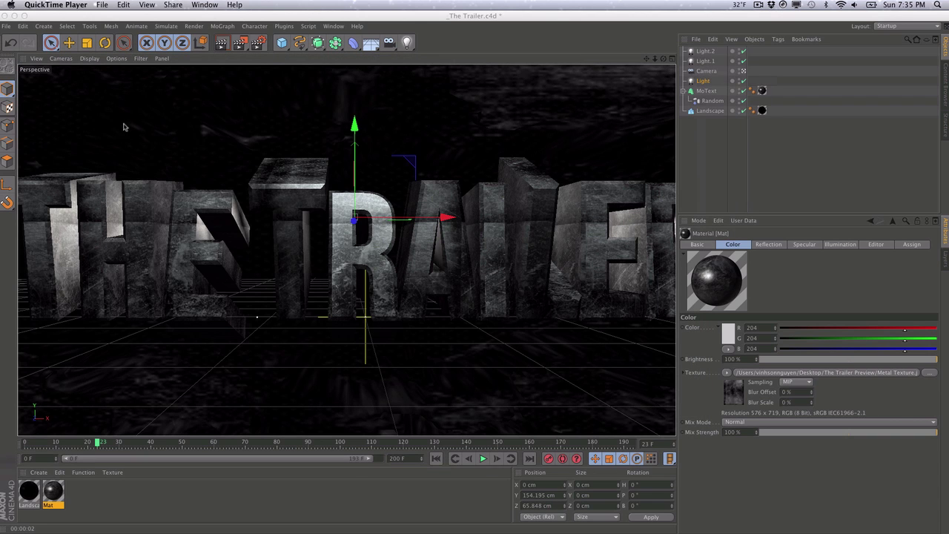
click(130, 130)
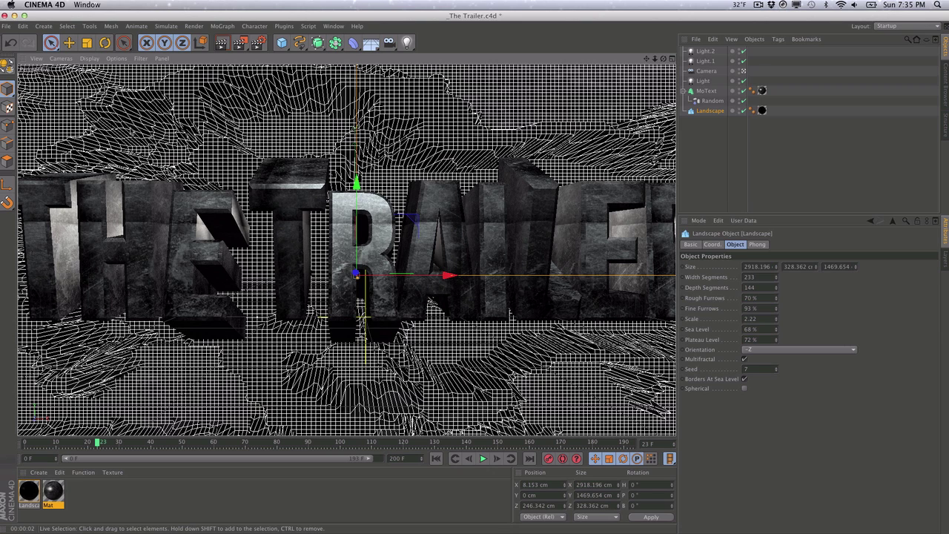
- Create a new project and set its render output size to 1280 x 720 pixels
click(6, 26)
click(9, 42)
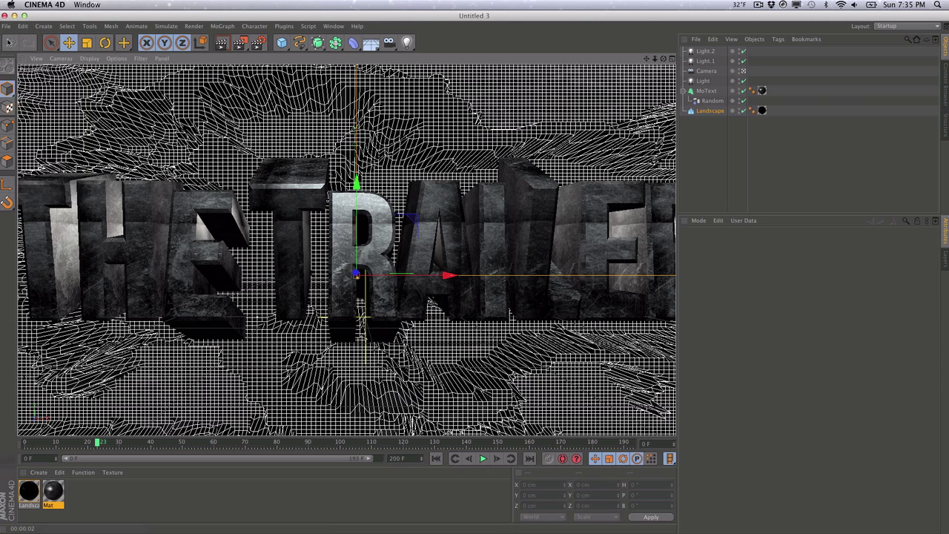
click(258, 43)
drag(259, 45, 324, 87)
click(317, 127)
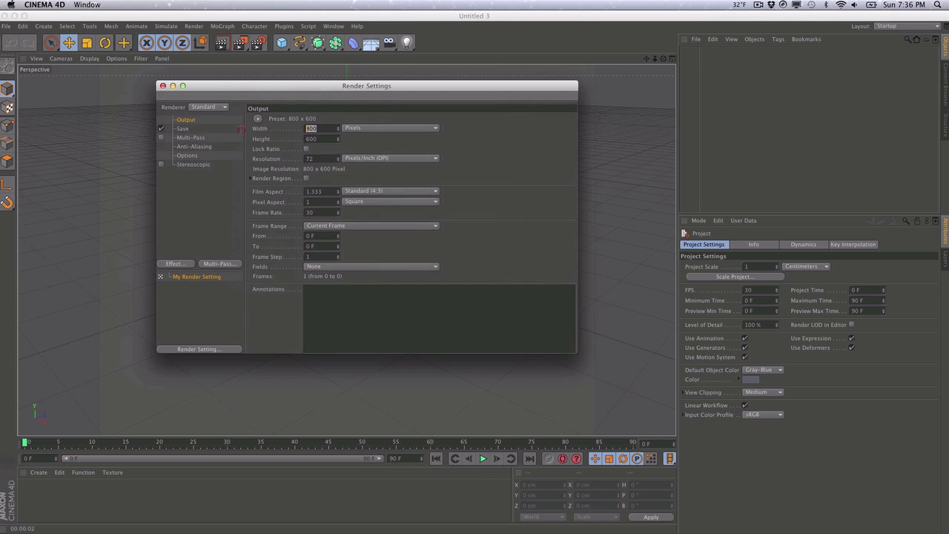
text(1280)
key(Tab)
text(720)
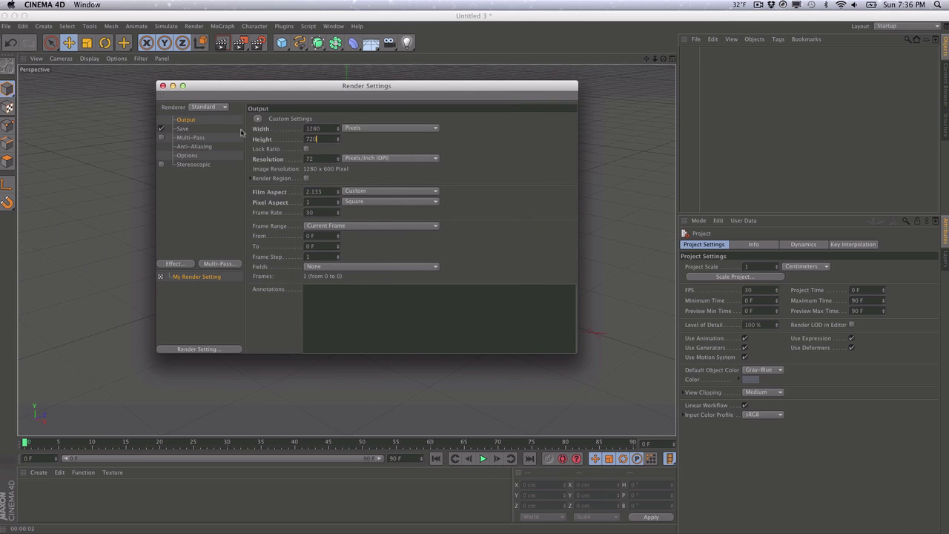
key(Return)
- Set the render frame range to All Frames and close the render settings
click(325, 227)
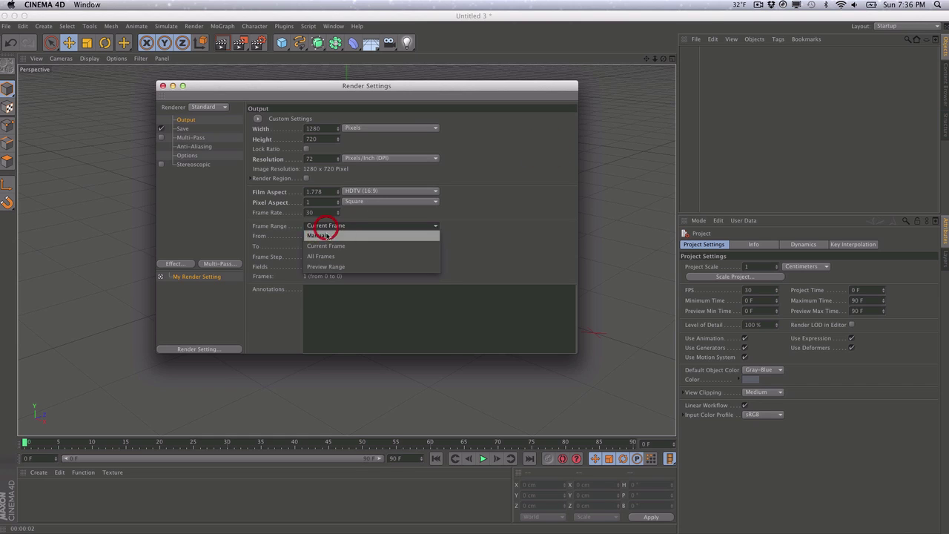
click(331, 256)
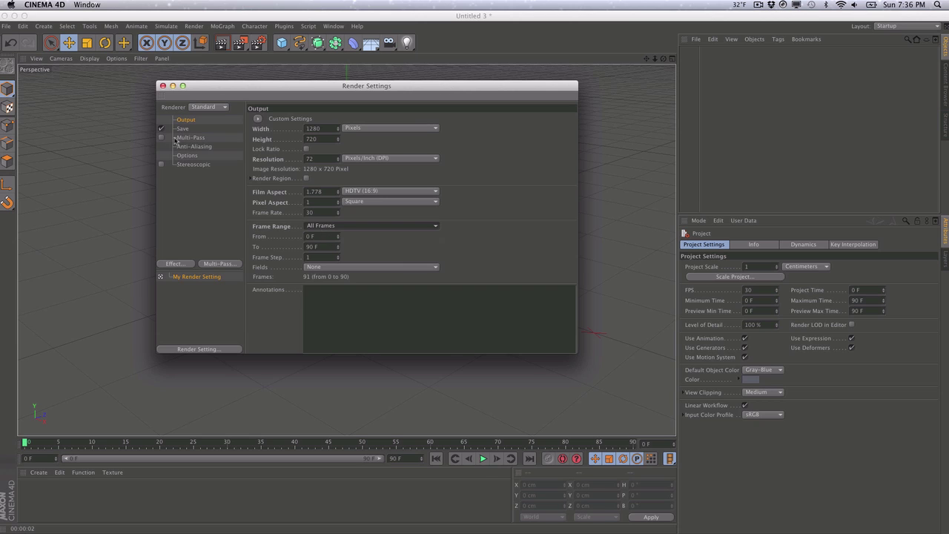
click(163, 86)
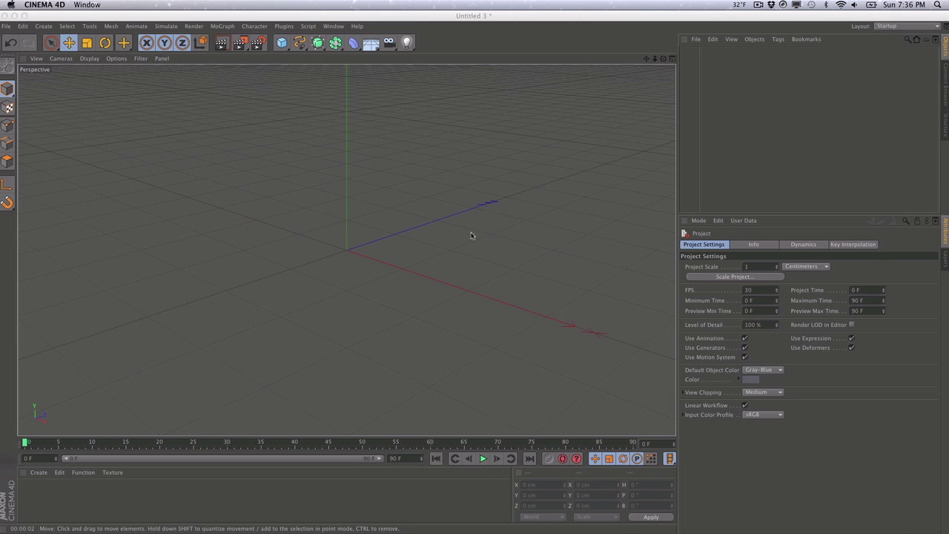
- Set the project length to 200 frames and extend the preview range to frame 200
click(412, 459)
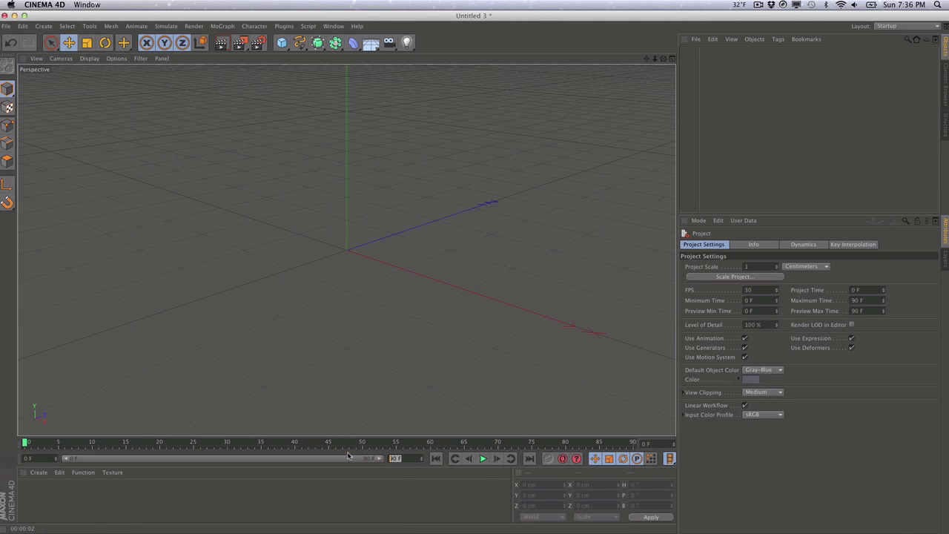
text(200)
key(Return)
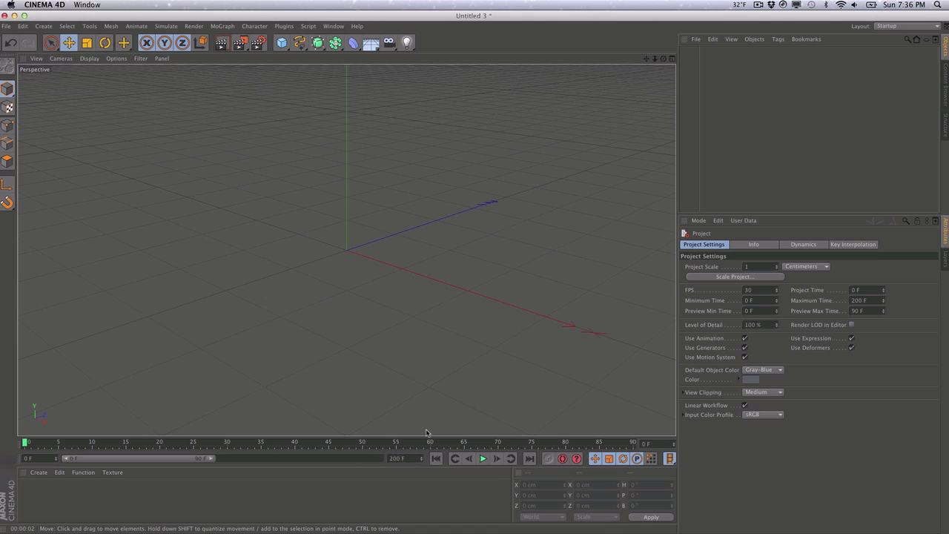
drag(211, 461, 412, 449)
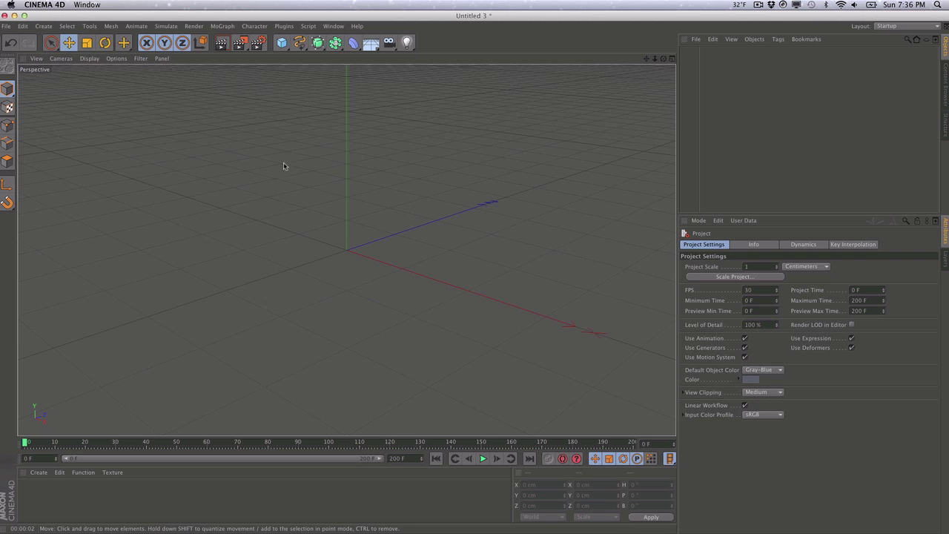
- Add a MoText object and set its text to CREATIVEDOJO
click(223, 26)
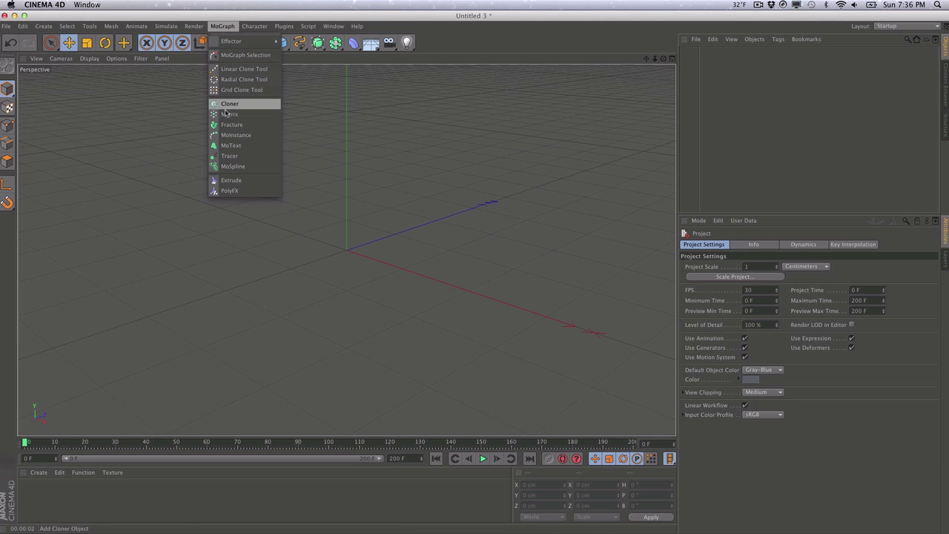
key(Escape)
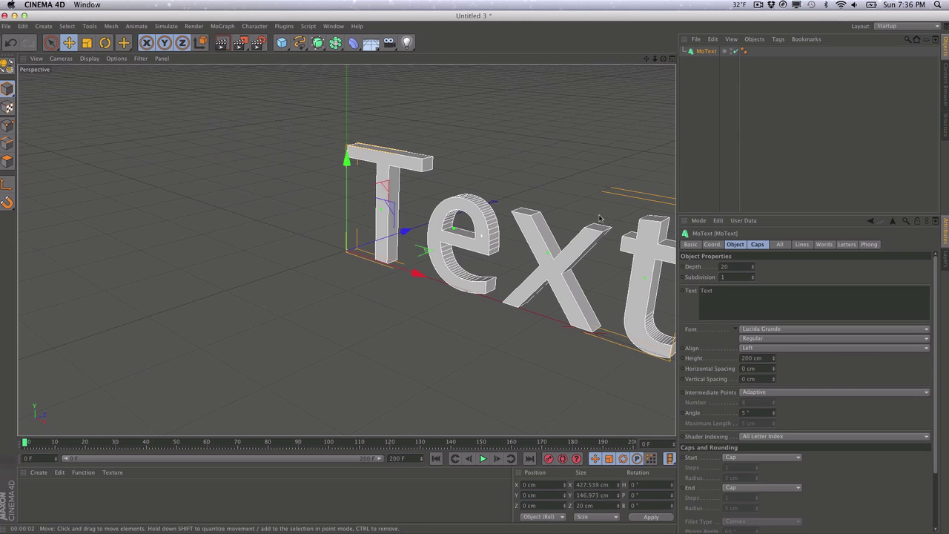
double_click(727, 295)
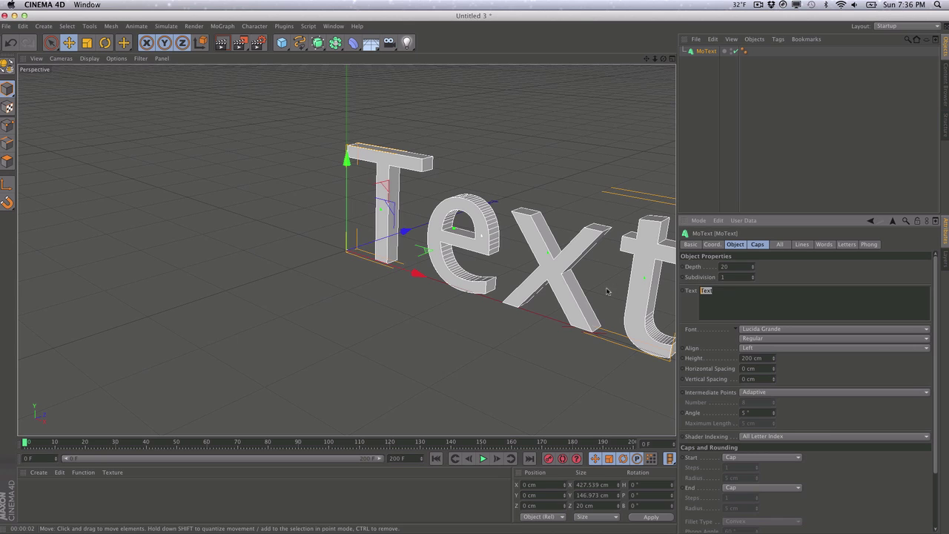
text(CREATIVEDOJO)
- Change the text's font to Bebas Neue
click(812, 329)
scroll(815, 311, up, 10)
scroll(816, 257, up, 5)
scroll(817, 259, down, 12)
scroll(820, 297, up, 5)
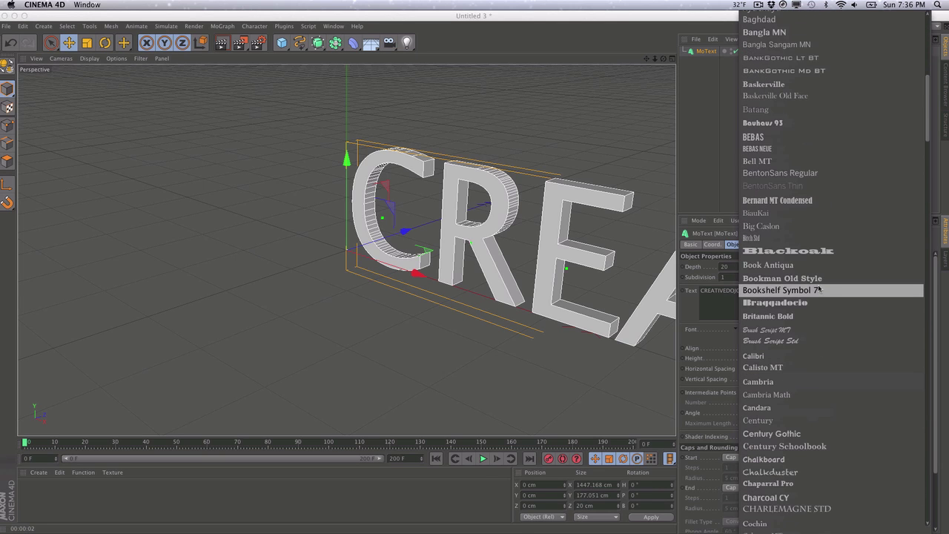
click(818, 148)
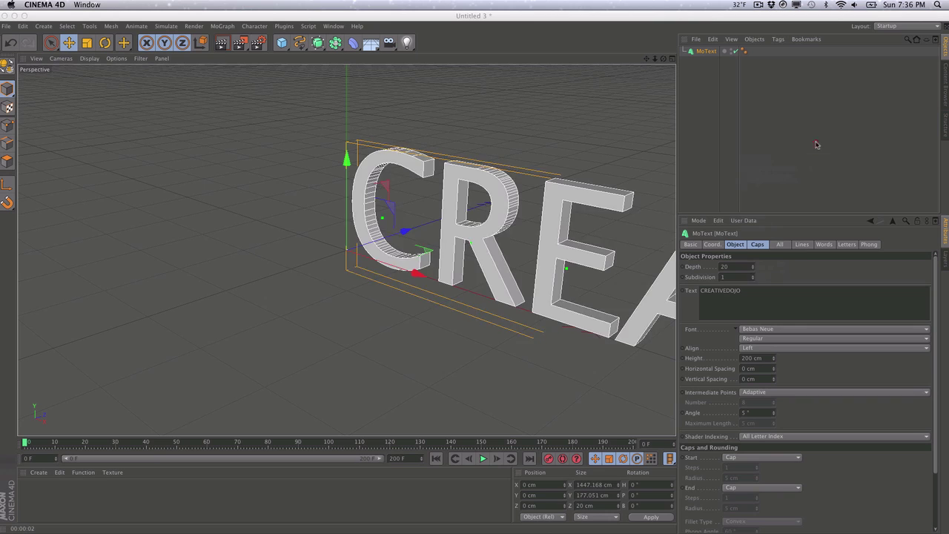
- Align the text to Middle and set its horizontal spacing to 10 cm
click(772, 348)
click(773, 364)
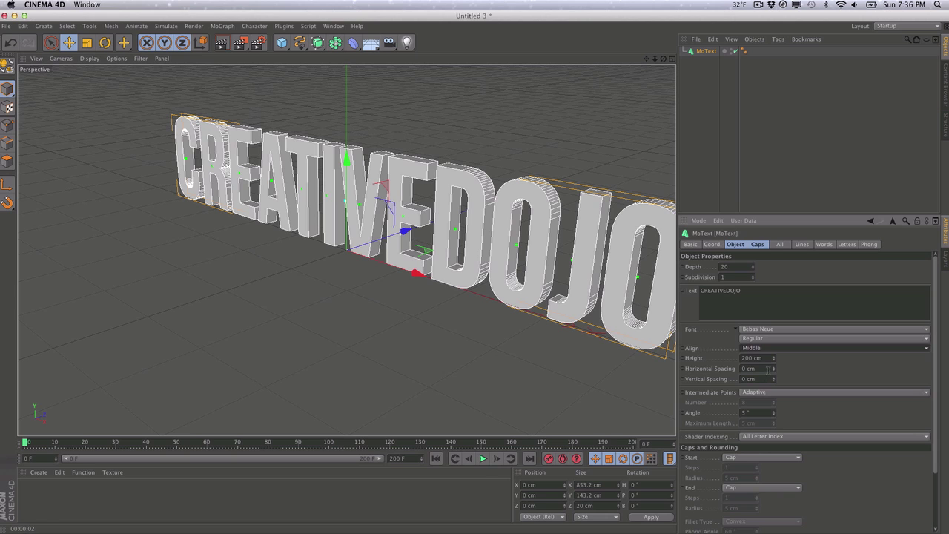
drag(776, 371, 796, 372)
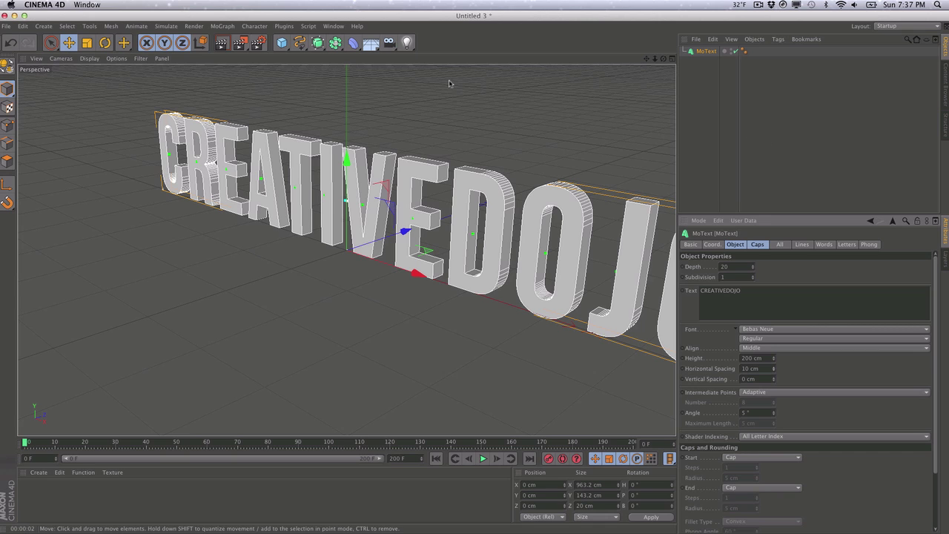
- Add a camera and set its heading and pitch rotation to 0°
drag(389, 42, 419, 50)
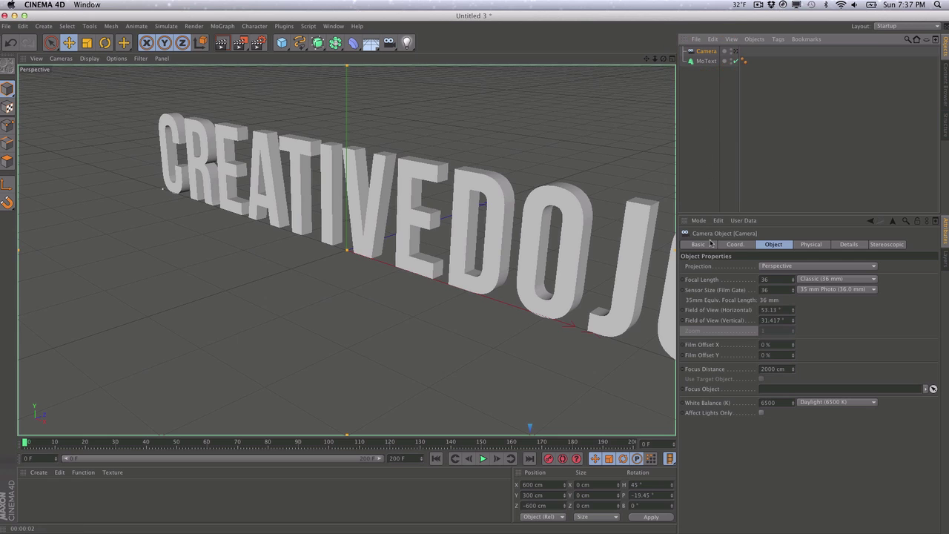
click(736, 244)
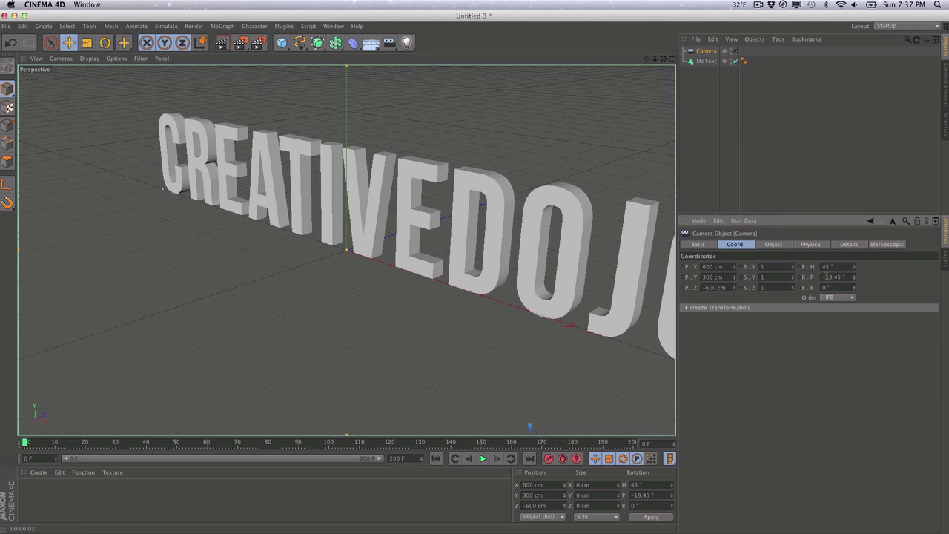
text(0)
key(Tab)
text(0)
key(Tab)
click(769, 170)
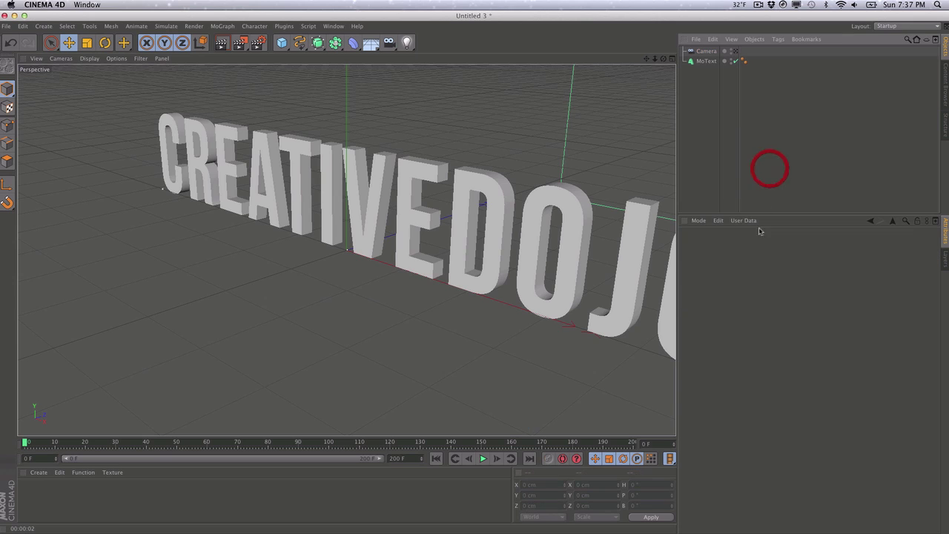
- Look through the new camera and move it until the whole text is framed from the front, near the centre
click(734, 51)
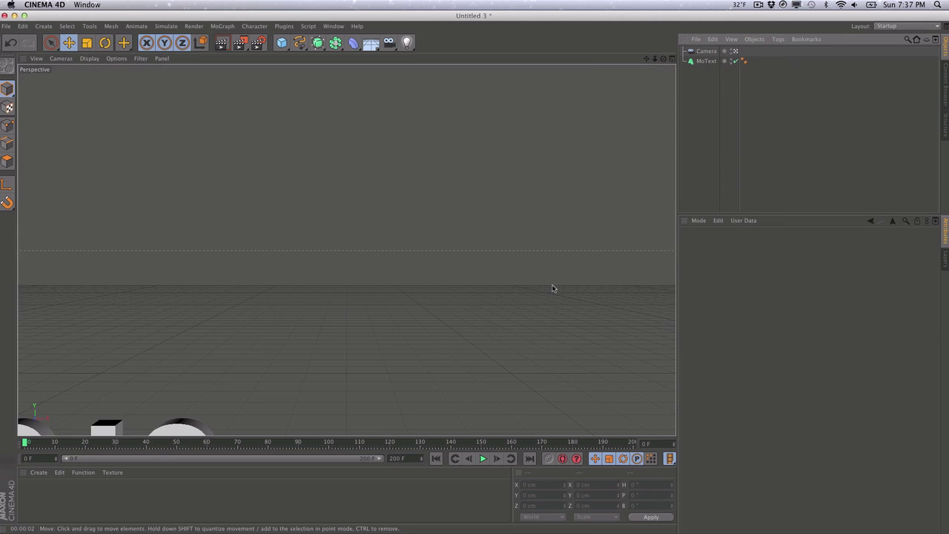
alt+drag(437, 307, 639, 164)
alt+drag(390, 267, 461, 262)
alt+right_drag(407, 285, 191, 352)
alt+drag(190, 352, 244, 290)
alt+middle_drag(328, 280, 332, 281)
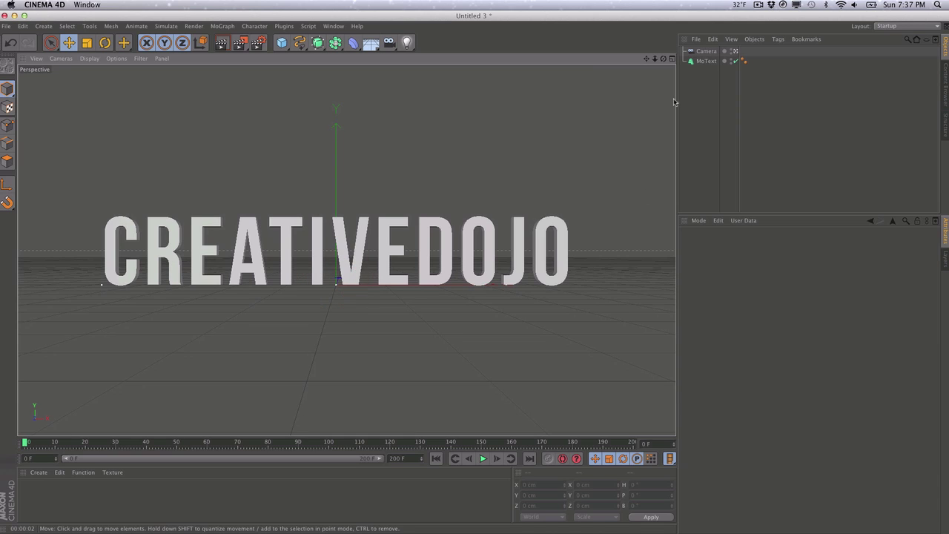
- Set the MoText extrusion depth to 84
click(714, 62)
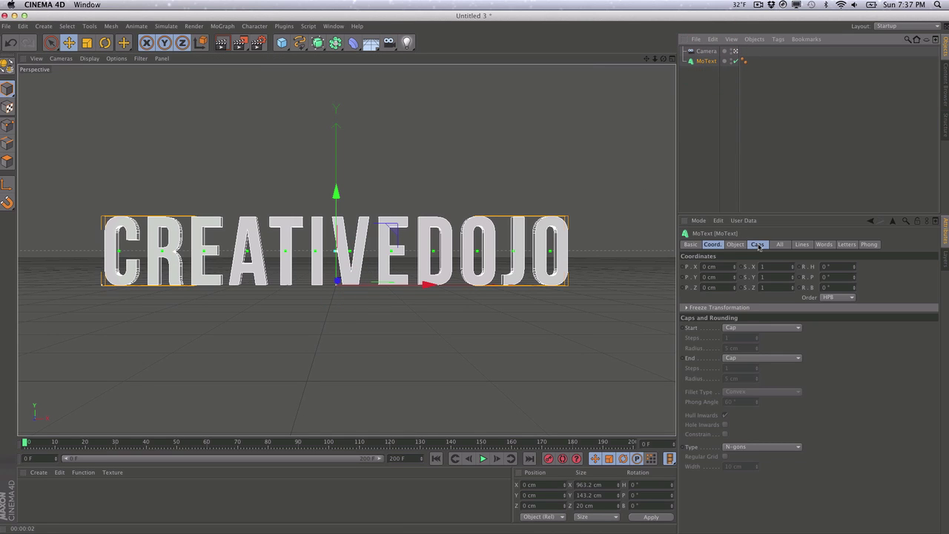
click(735, 245)
drag(753, 268, 754, 240)
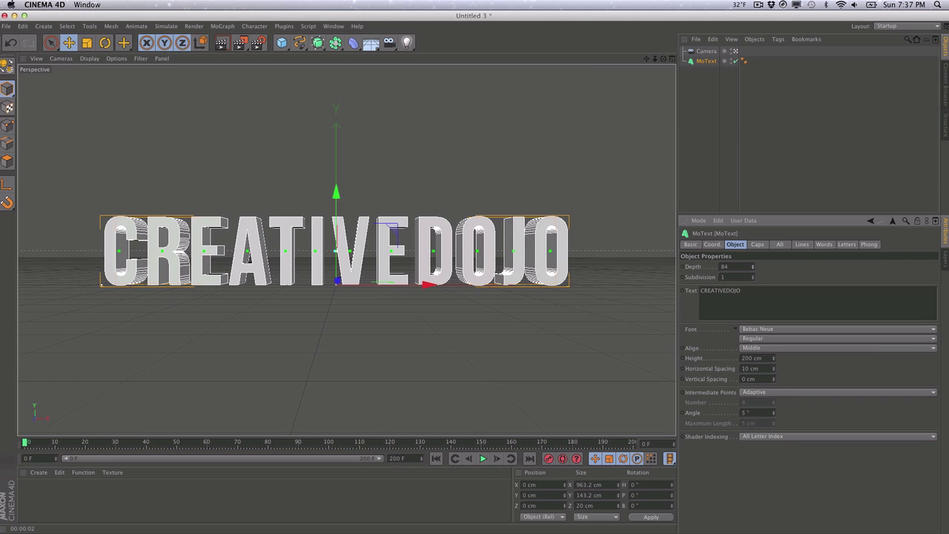
- Set both the start and end caps of the text to Fillet Cap
click(758, 244)
click(763, 265)
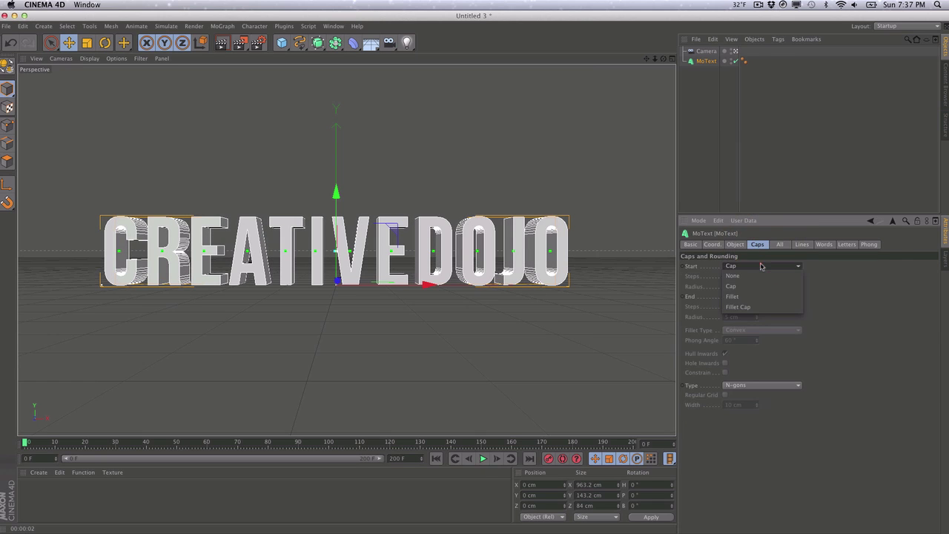
click(762, 306)
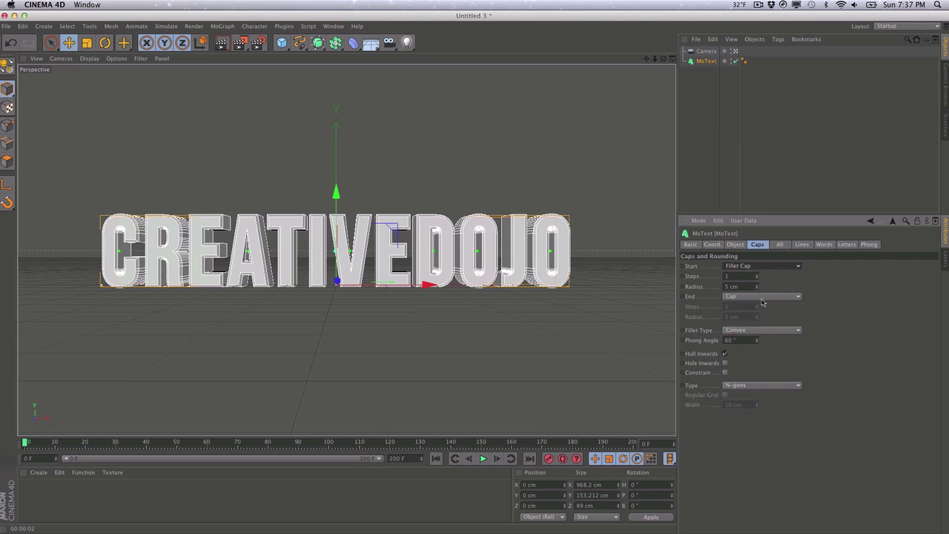
click(762, 296)
click(756, 337)
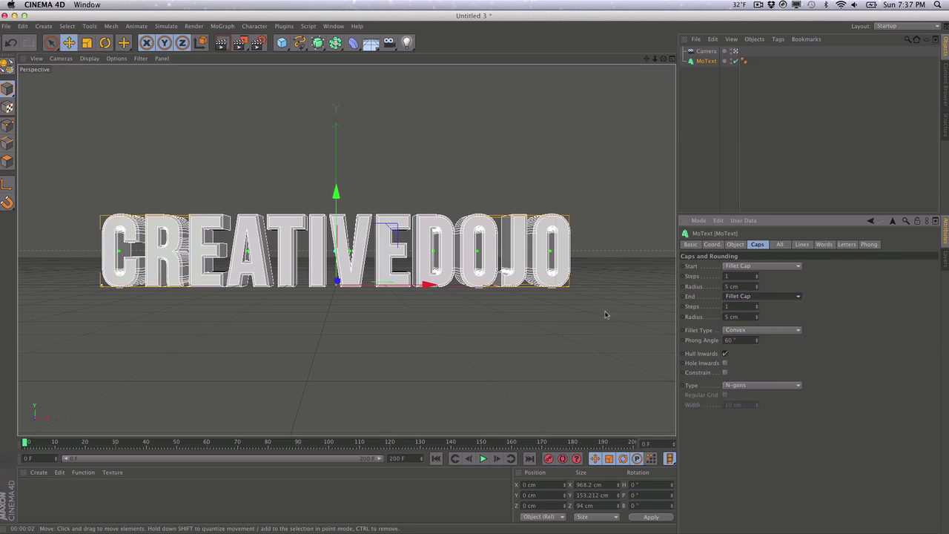
- Set the start and end fillet radius of the text to 4 cm and render a preview in the viewport
double_click(729, 286)
text(4)
click(663, 307)
drag(757, 317, 811, 310)
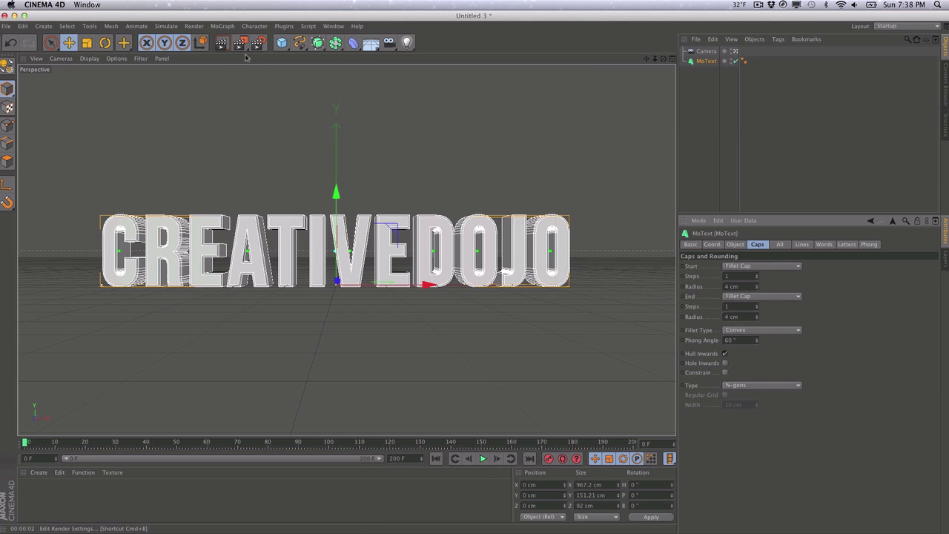
click(222, 43)
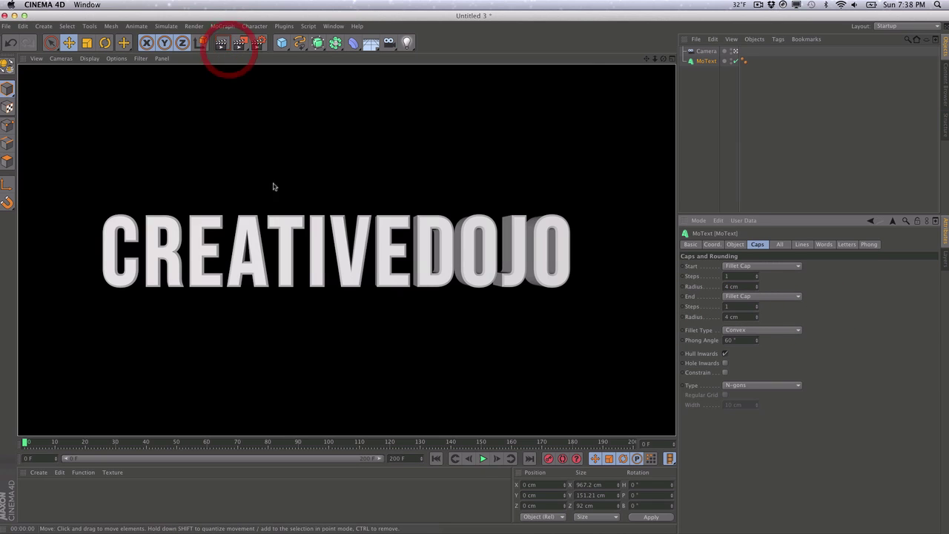
click(293, 220)
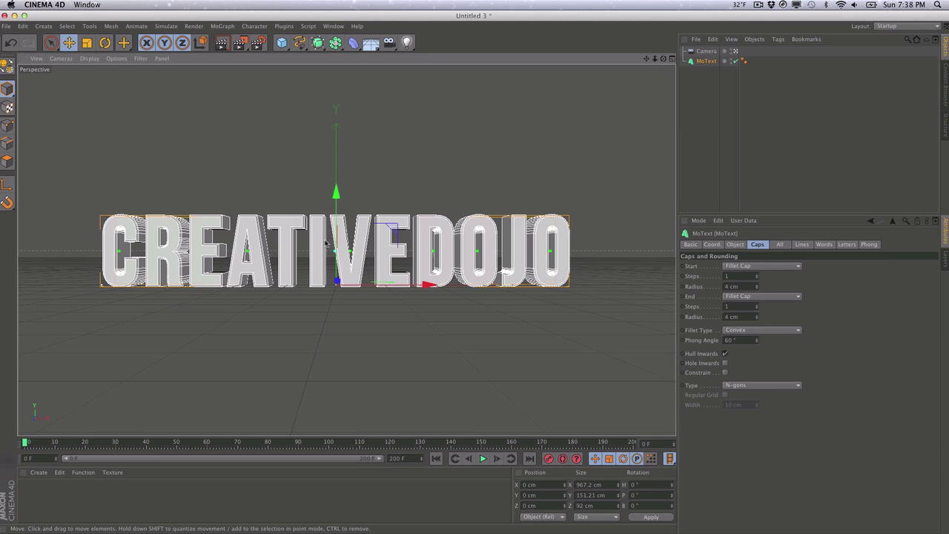
- Add a Random effector to the MoText and nest it under the MoText object
click(226, 28)
mouse_move(246, 42)
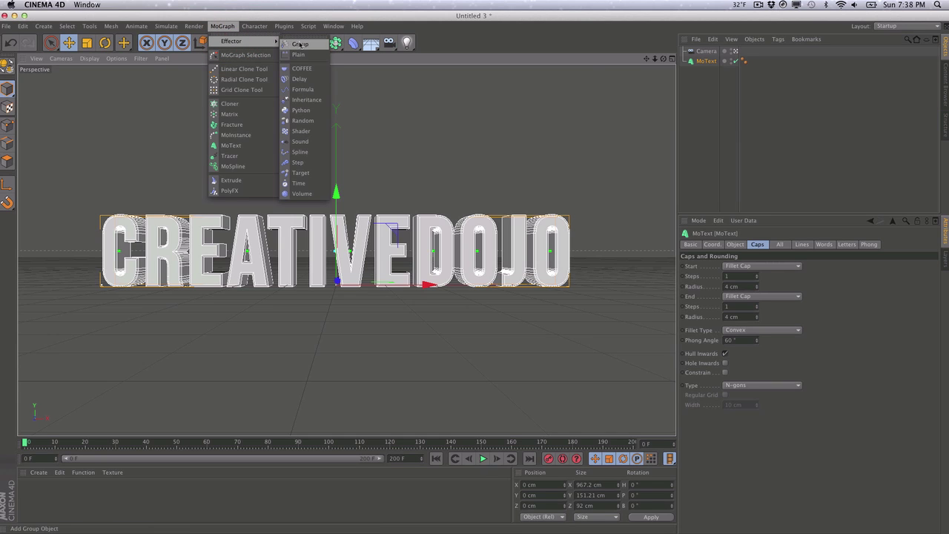
click(303, 121)
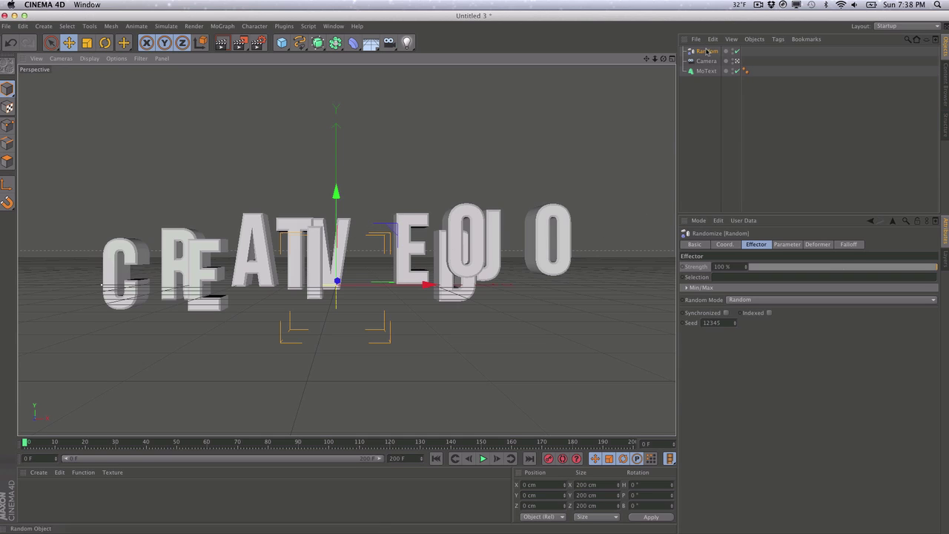
mouse_move(707, 52)
mouse_down()
mouse_move(714, 75)
mouse_move(712, 62)
mouse_up()
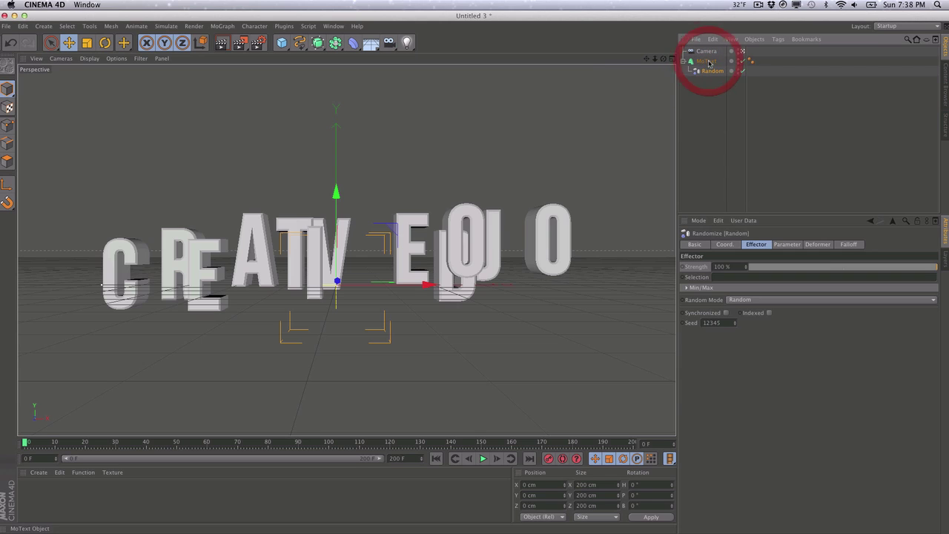
- Switch the Random effector from position to rotation, with R.H at 45° and R.P at 25°
click(787, 244)
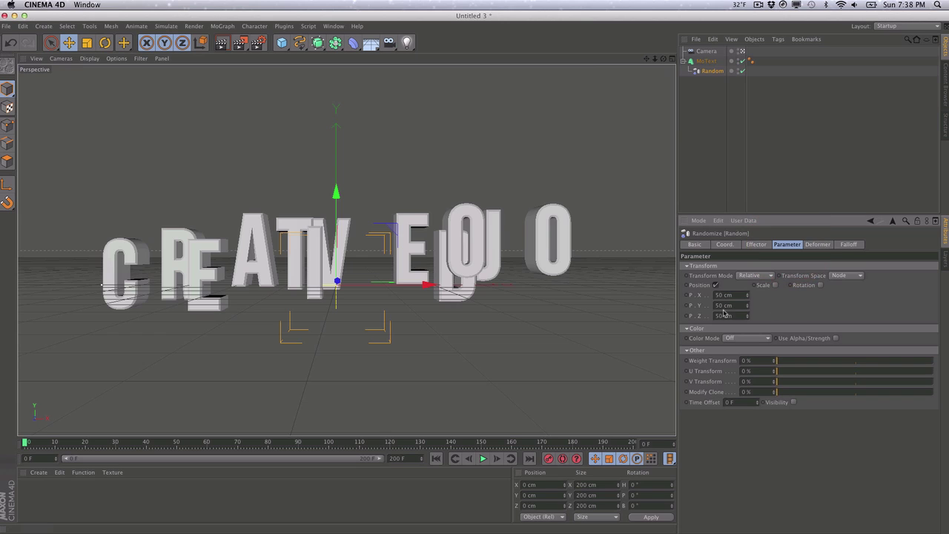
click(715, 285)
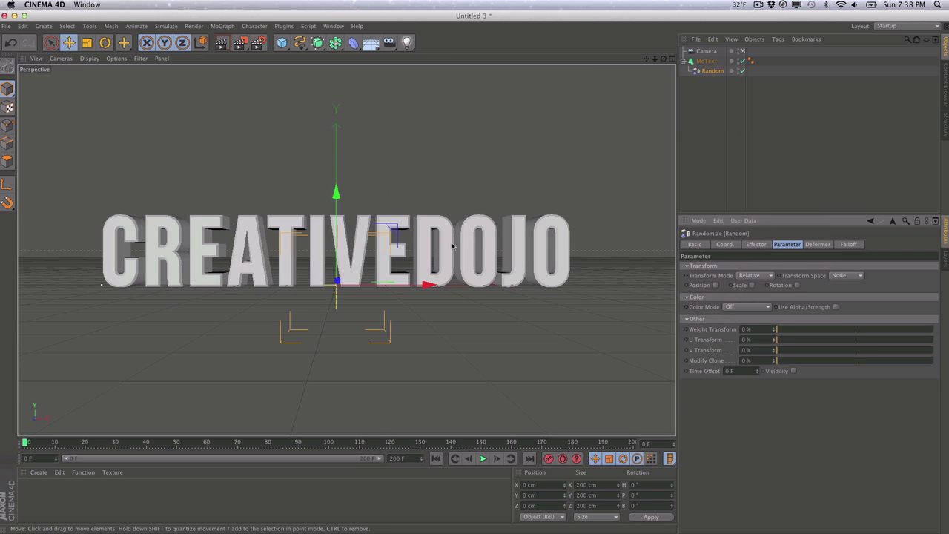
click(797, 286)
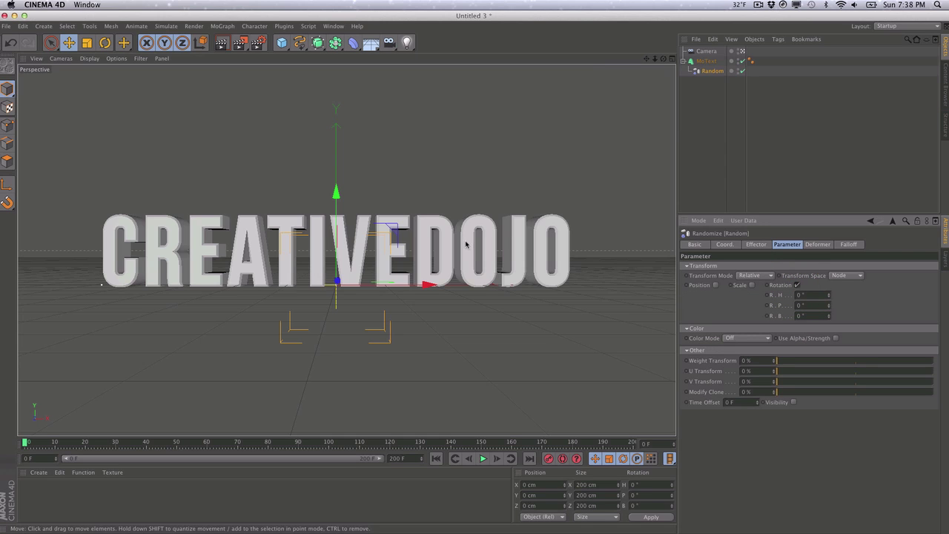
drag(829, 312, 829, 286)
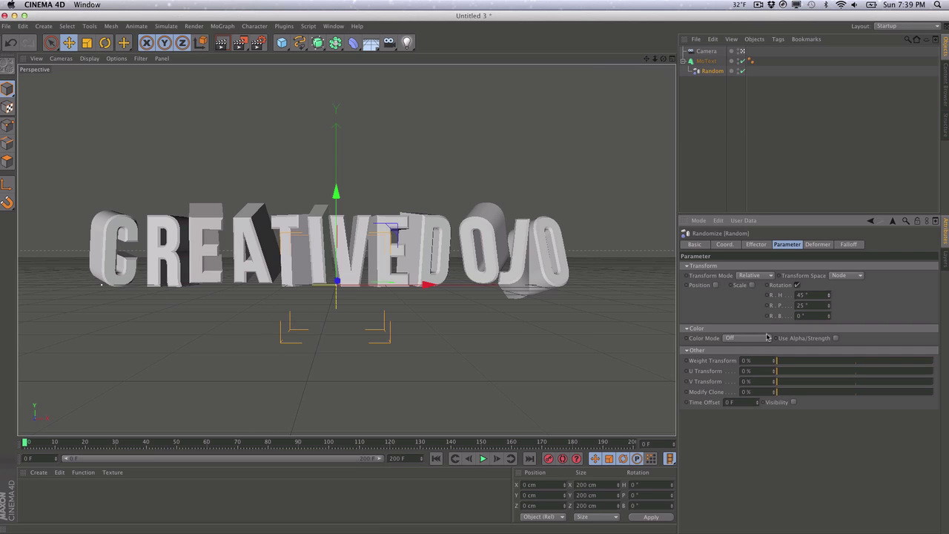
- Try a Random effector strength of 200%, and settle on 150%
click(764, 247)
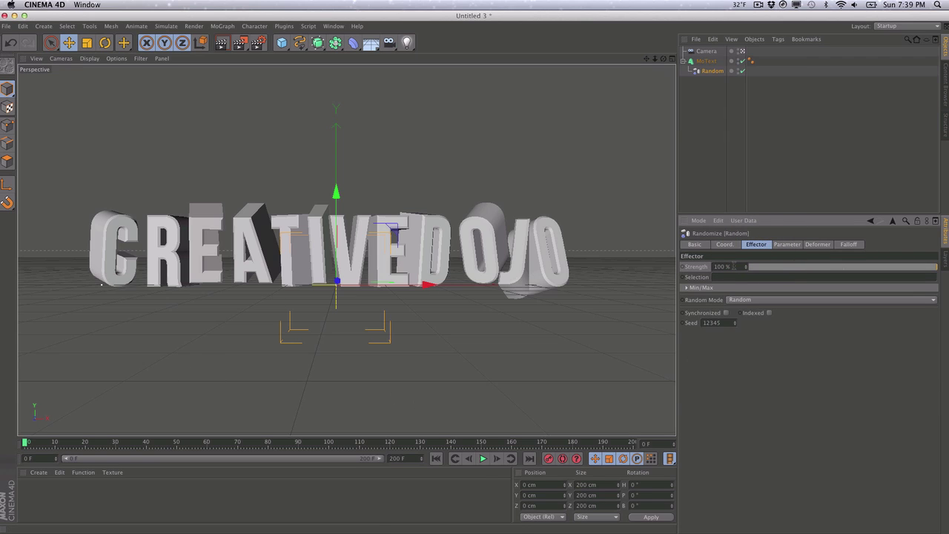
text(200)
key(Return)
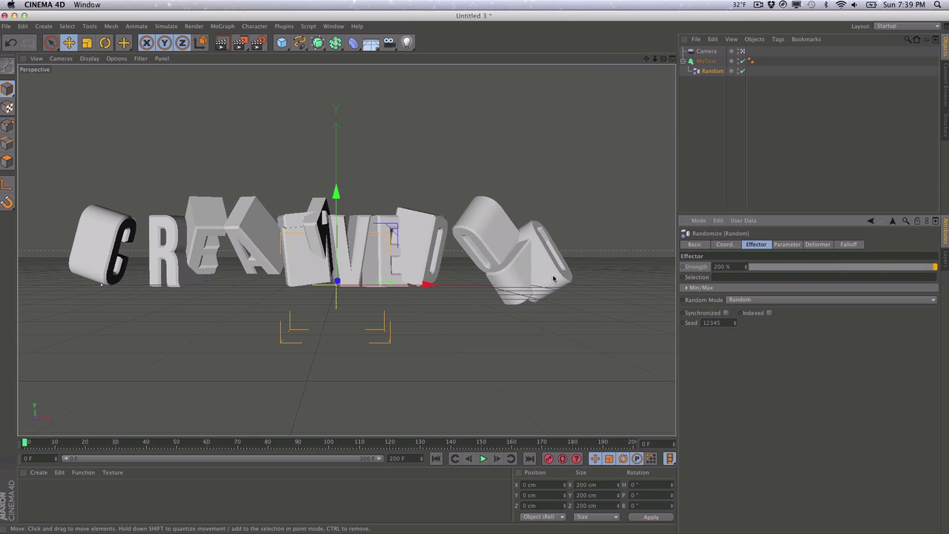
text(150)
click(611, 244)
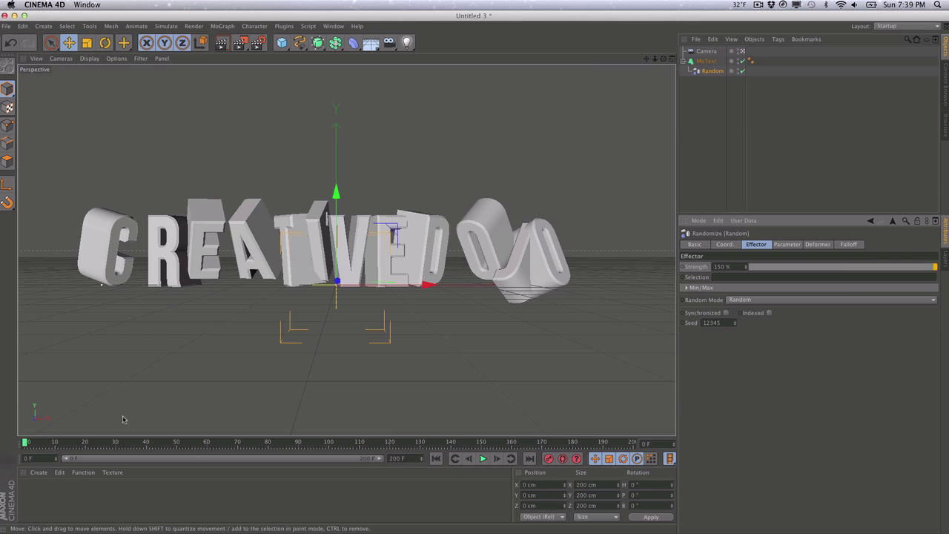
- Keyframe the Random effector's Strength at 150% on frame 0 and at 0% on frame 57
click(684, 267)
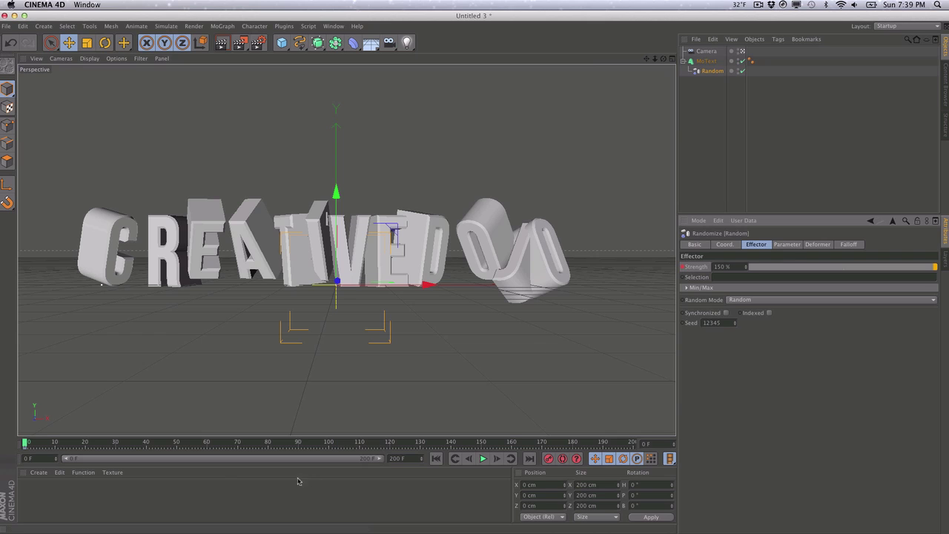
drag(47, 445, 198, 442)
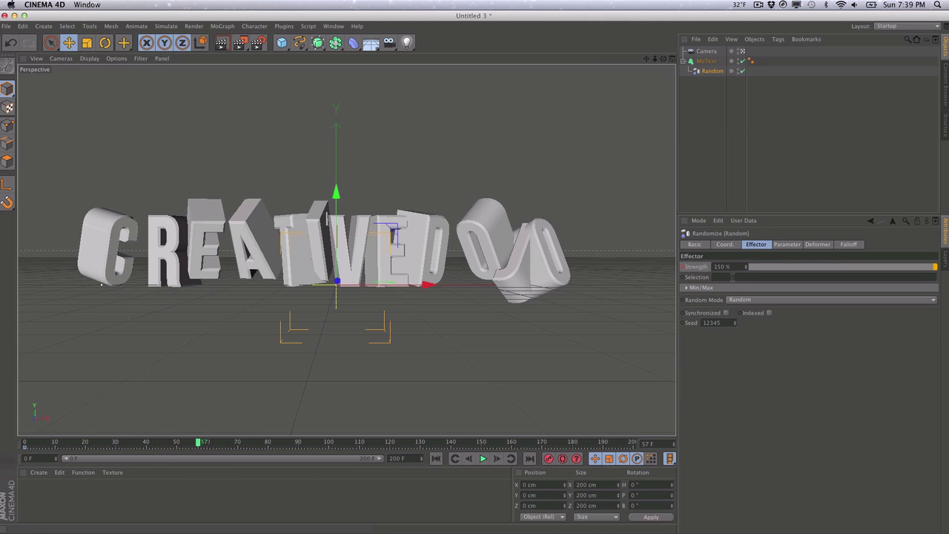
drag(734, 270, 648, 265)
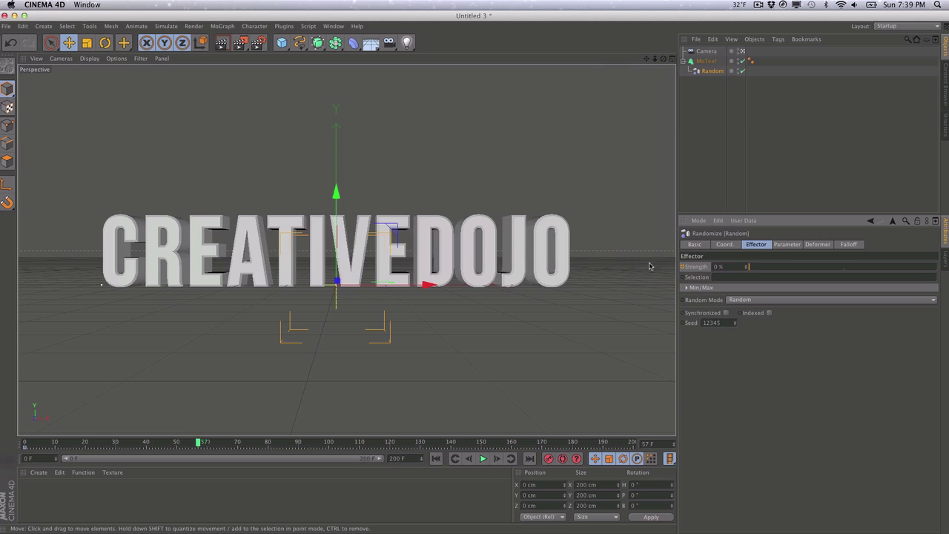
click(683, 267)
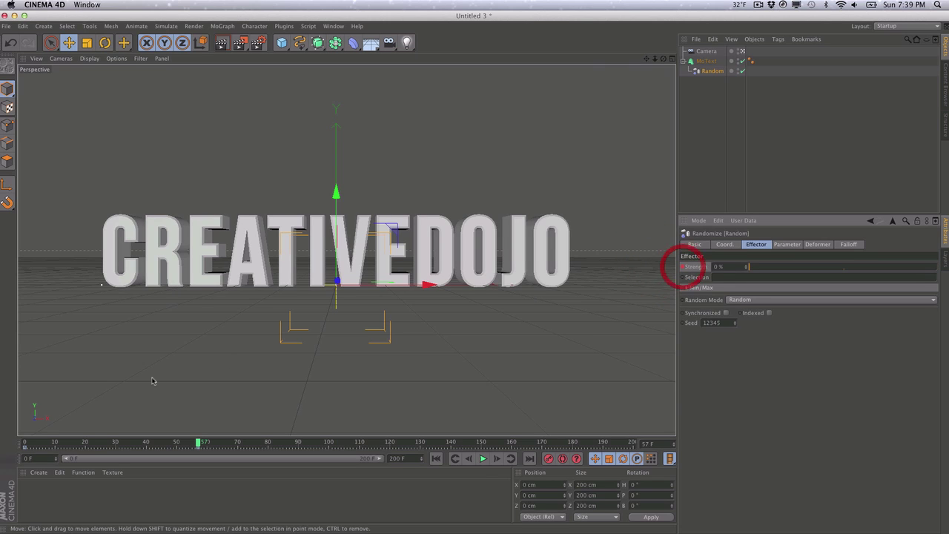
- Preview the letter rotation and move the 0% Strength keyframe to frame 87
click(86, 438)
drag(85, 437, 1, 438)
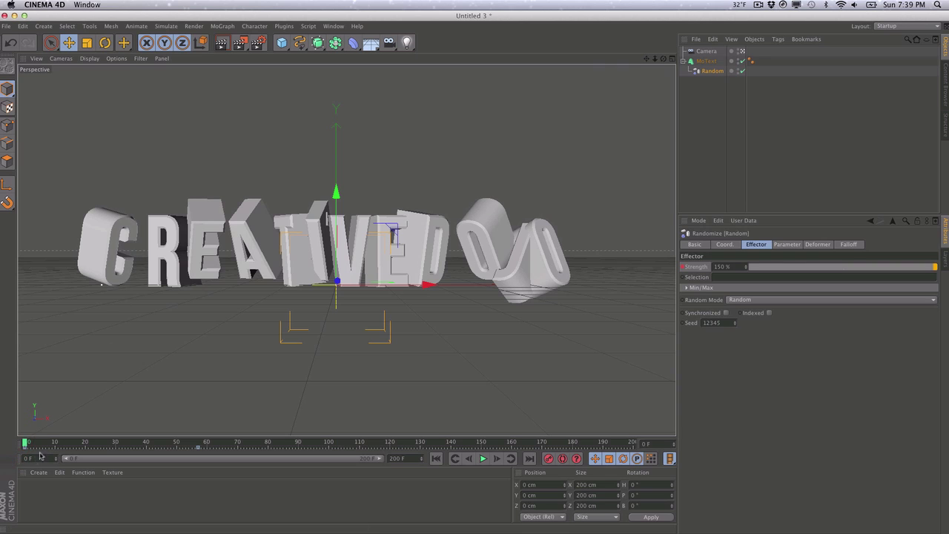
drag(26, 443, 201, 443)
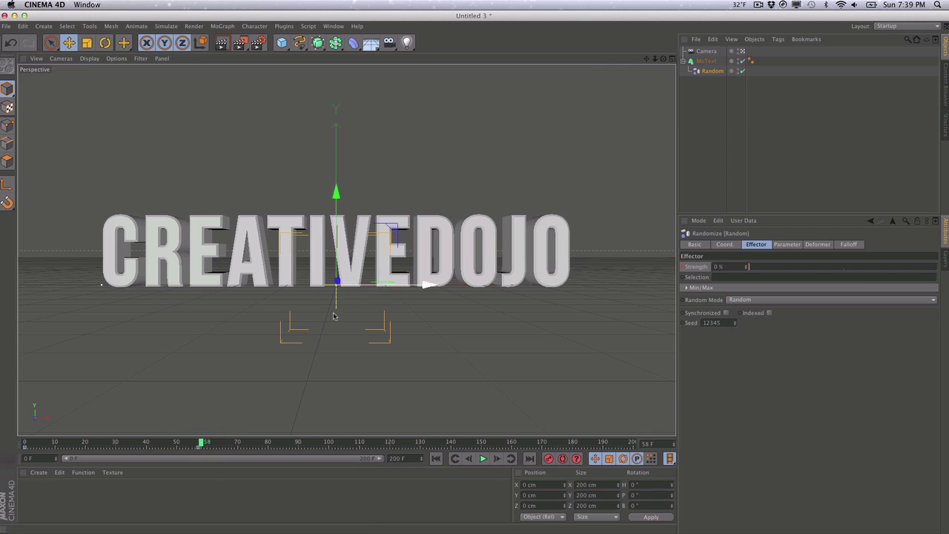
click(486, 459)
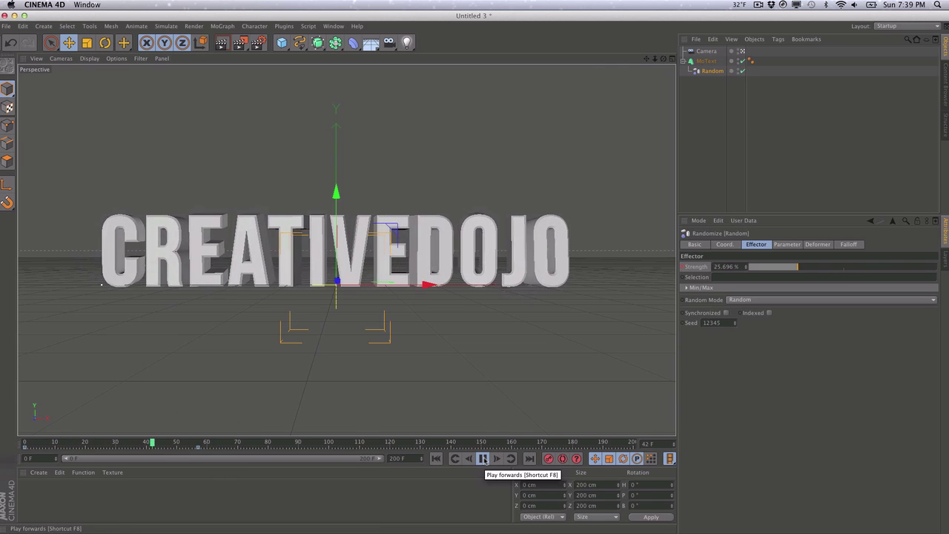
click(484, 458)
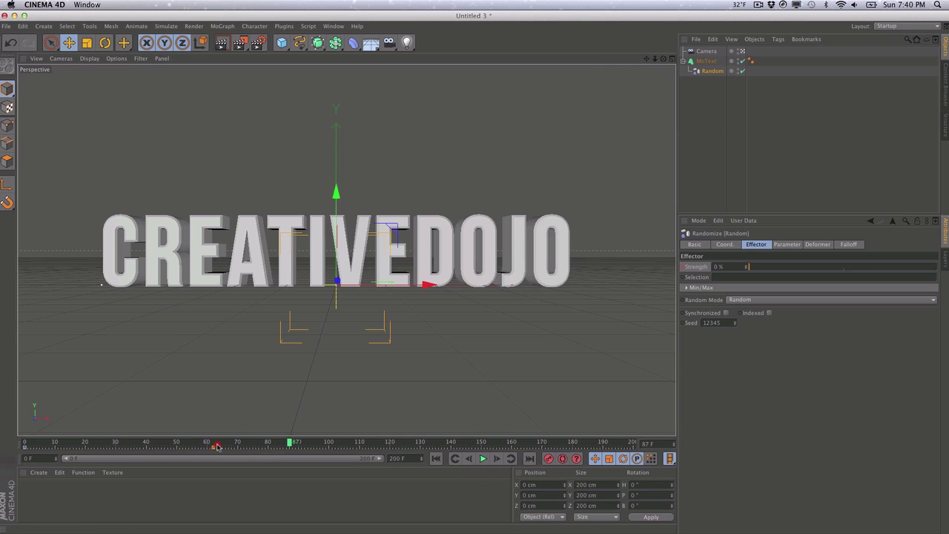
drag(289, 449, 99, 442)
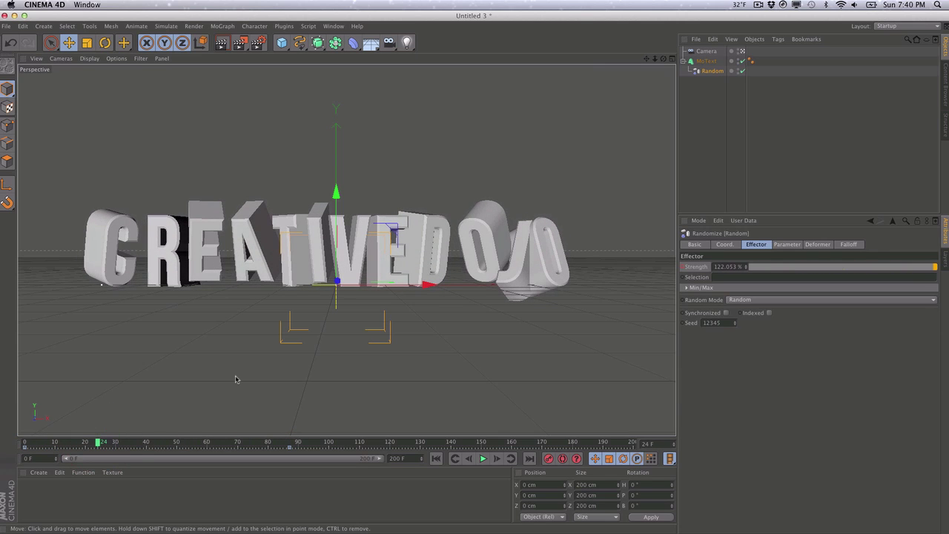
- Keyframe the MoText's Z position at 0 cm on frame 43
click(705, 62)
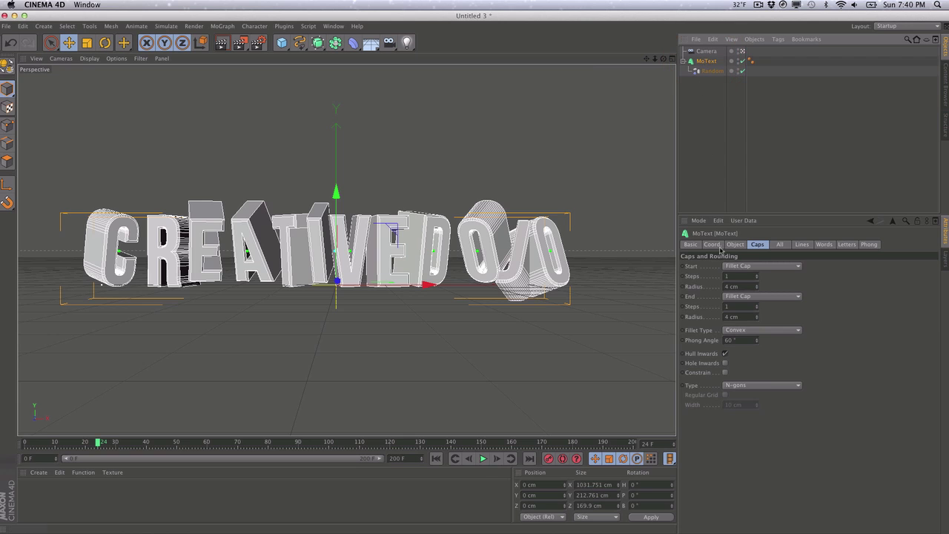
click(719, 246)
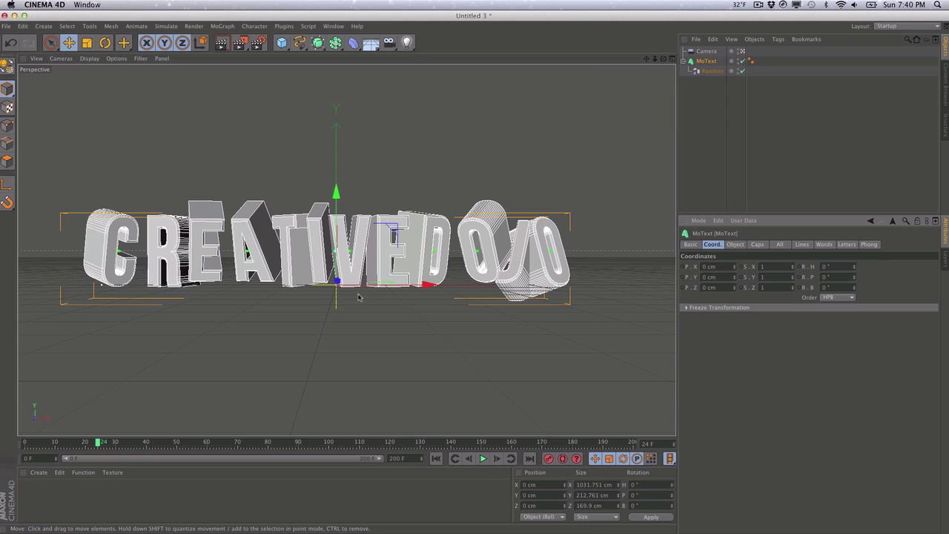
mouse_move(158, 443)
mouse_down()
mouse_move(244, 443)
mouse_move(156, 443)
mouse_up()
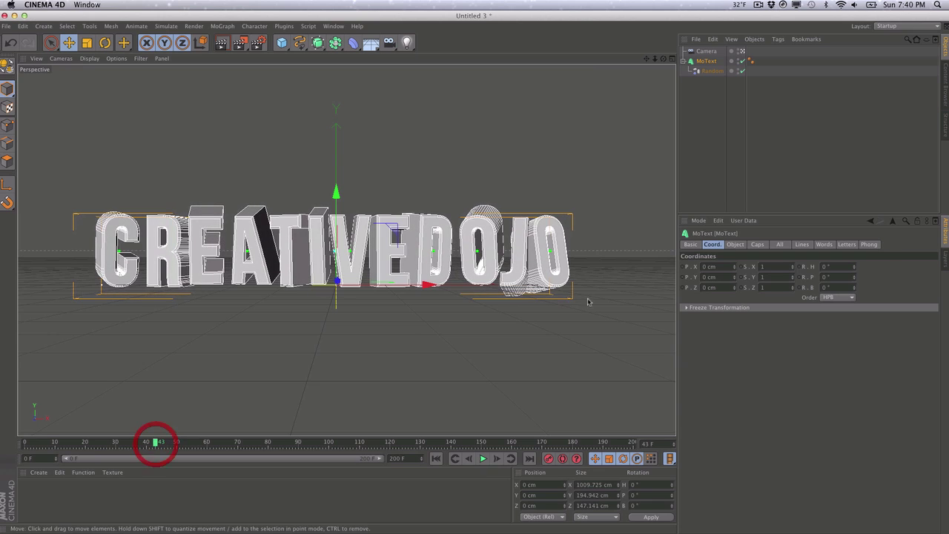
click(683, 288)
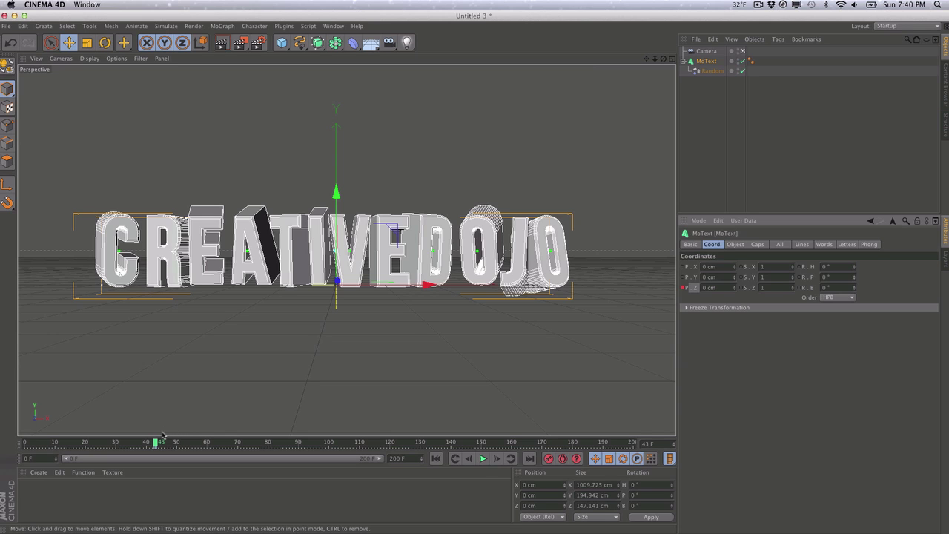
- At frame 0, set the MoText's Z position to -1495 cm and keyframe it
drag(151, 443, 16, 440)
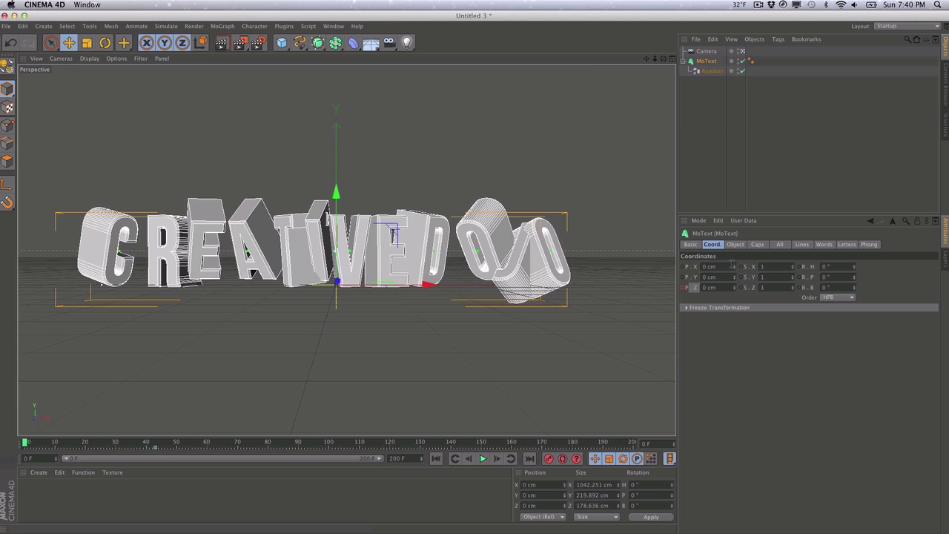
drag(736, 287, 736, 364)
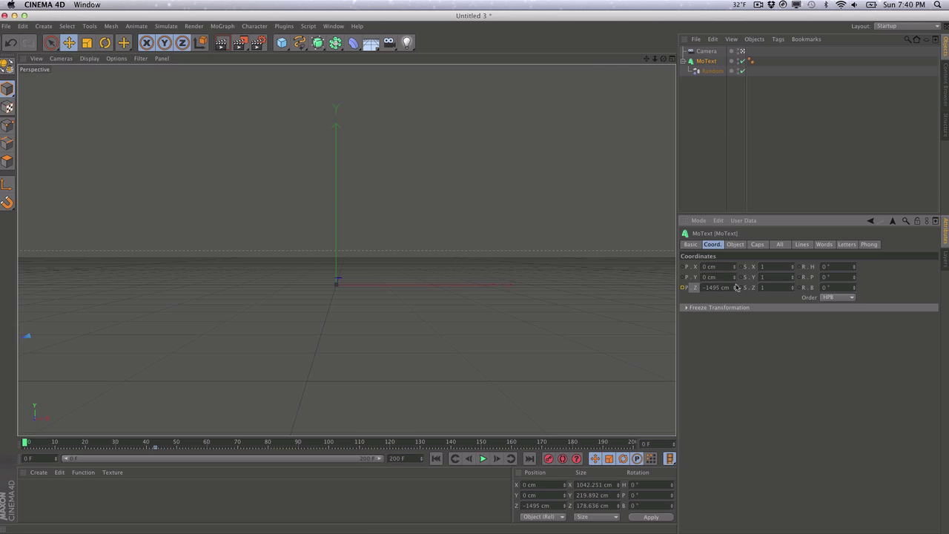
click(683, 287)
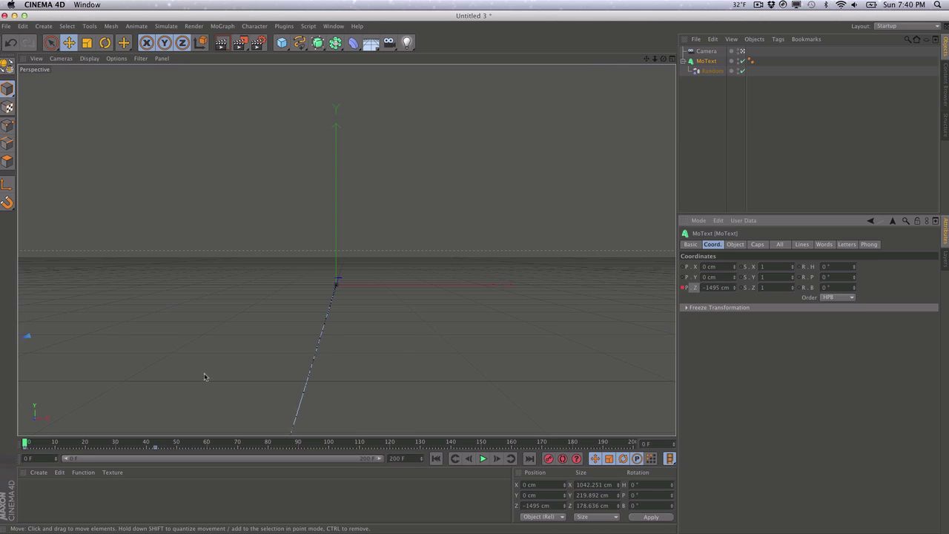
- Play back the text's fly-in and move its ending Z position keyframe to about frame 48
click(23, 446)
mouse_move(23, 446)
mouse_down()
mouse_move(292, 439)
mouse_move(28, 443)
mouse_up()
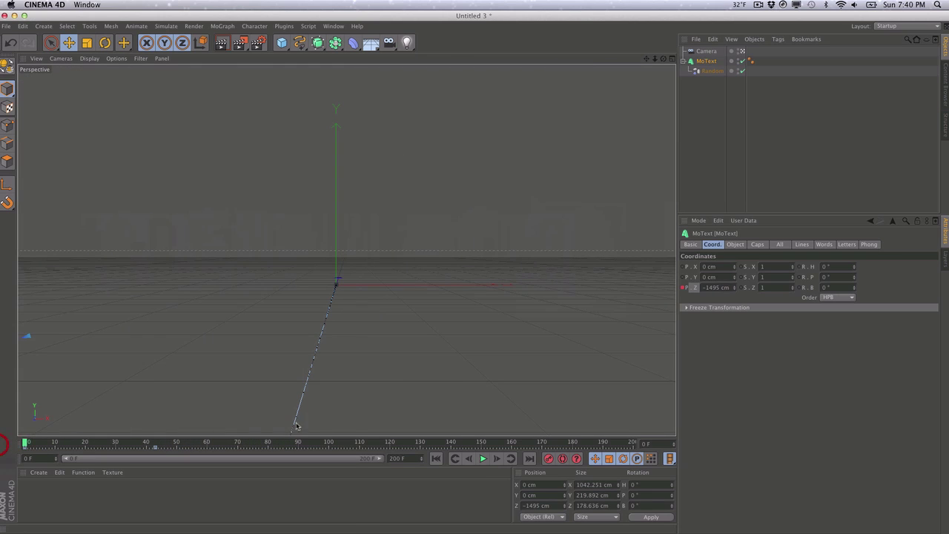
click(483, 459)
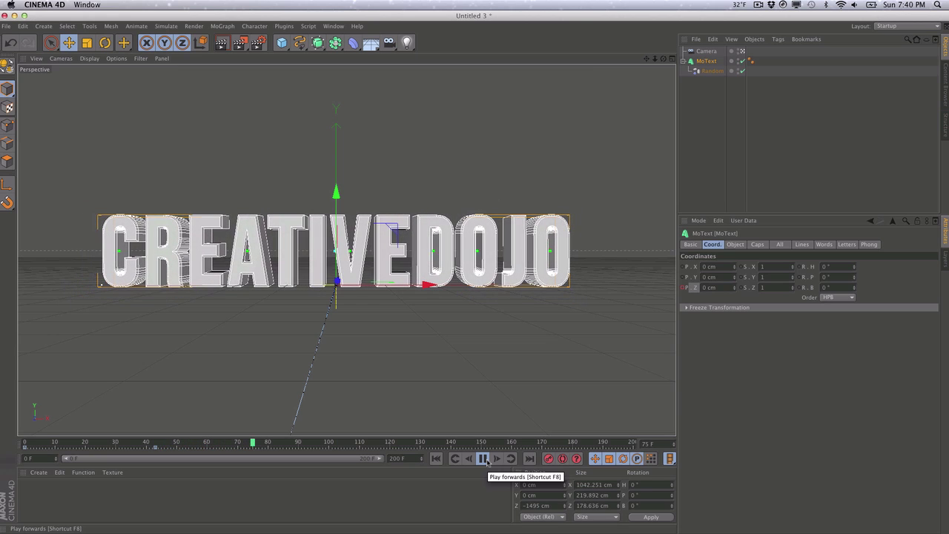
click(482, 458)
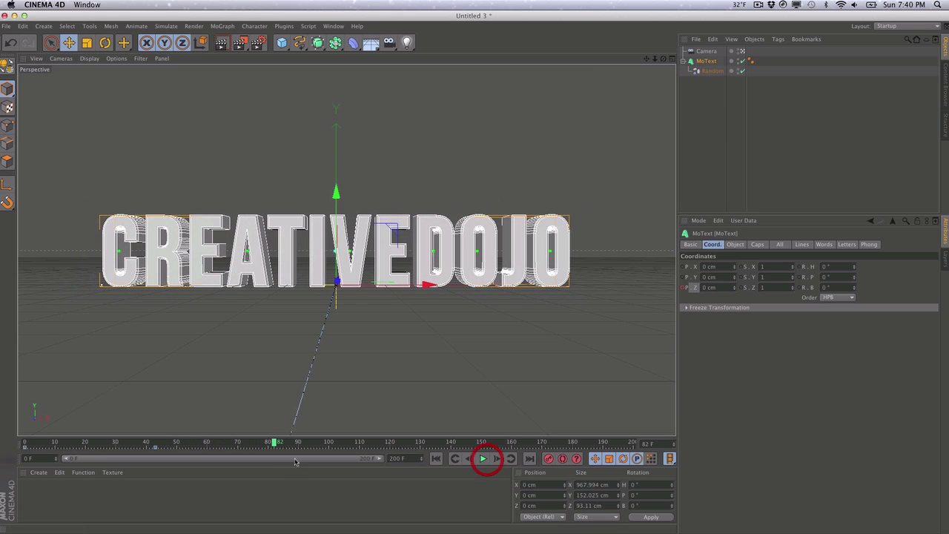
click(172, 448)
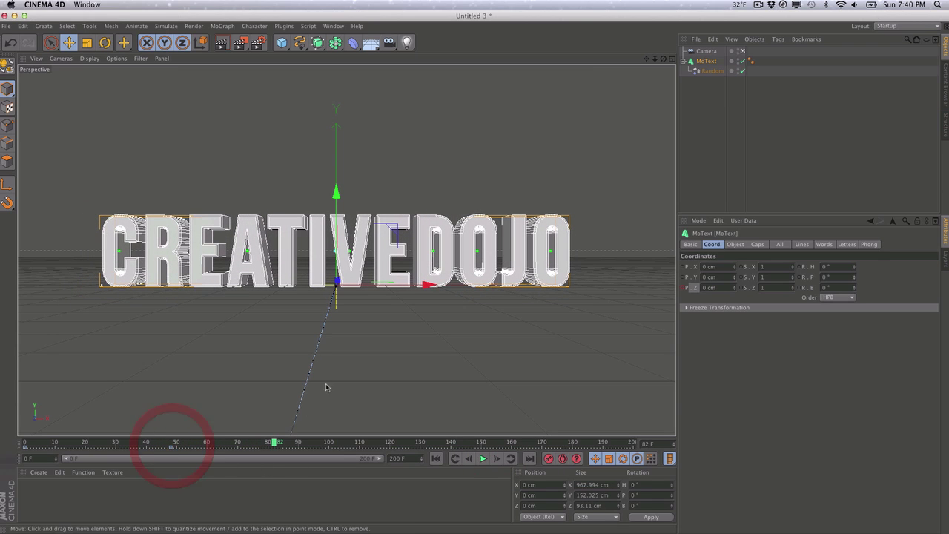
- Move the Random effector's ending Strength keyframe to about frame 64 and play the animation from the start
click(708, 71)
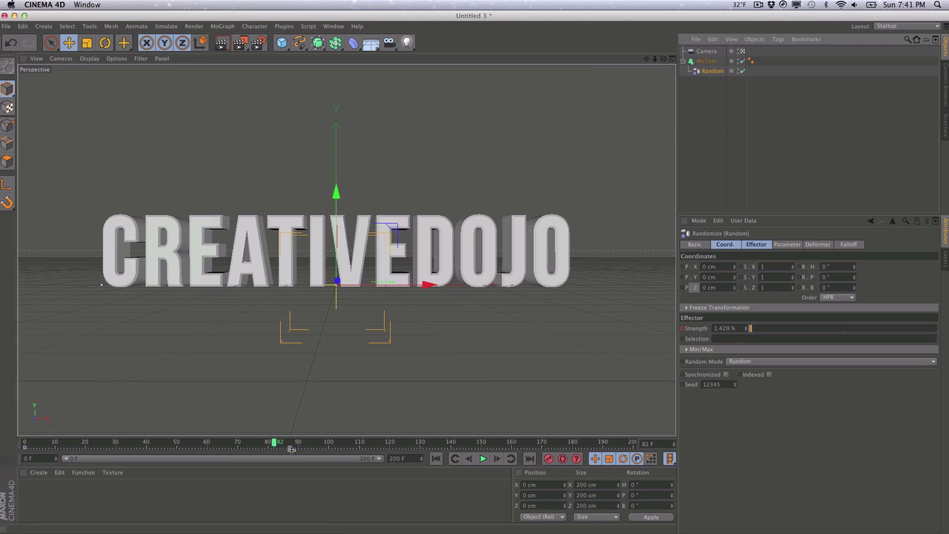
click(255, 450)
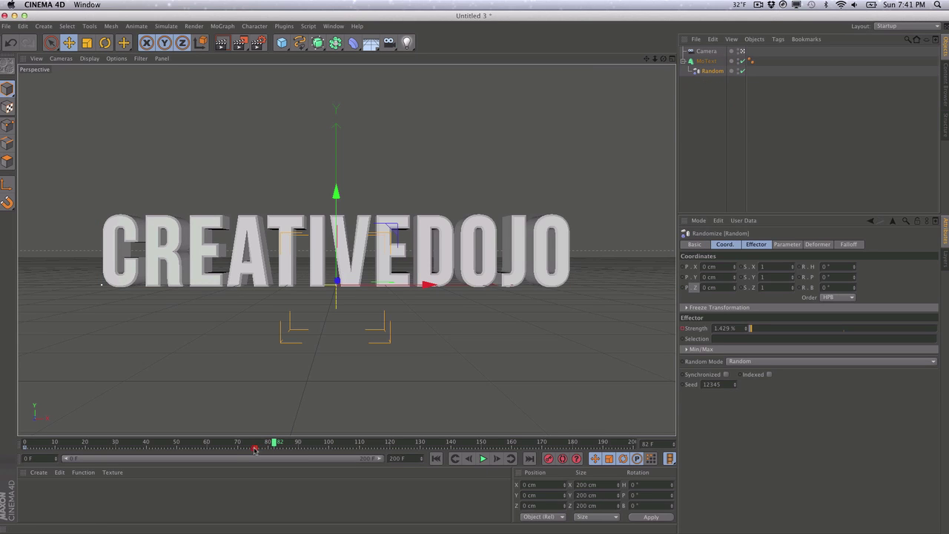
drag(219, 443, 26, 443)
click(482, 459)
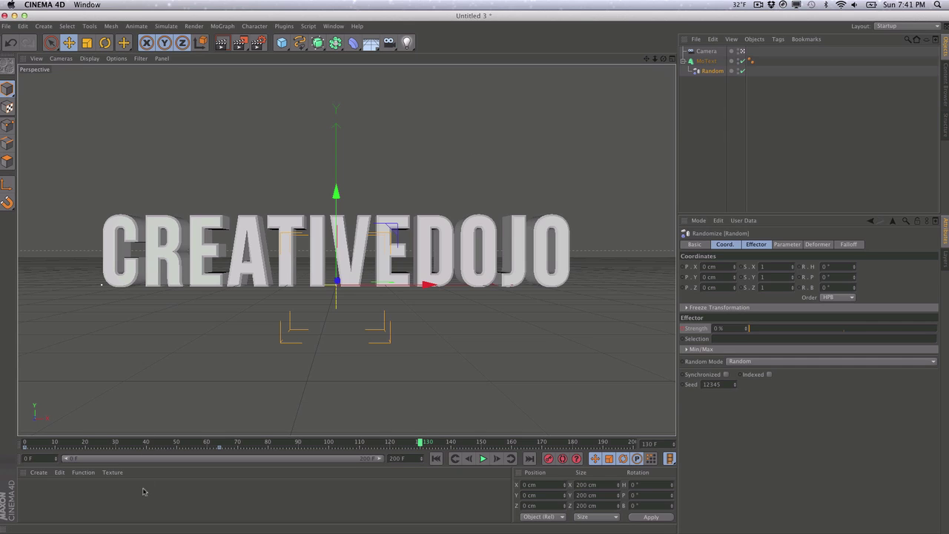
- Create a new material and load Metal Texture.jpg as its Color texture without copying the image to the project location
double_click(98, 492)
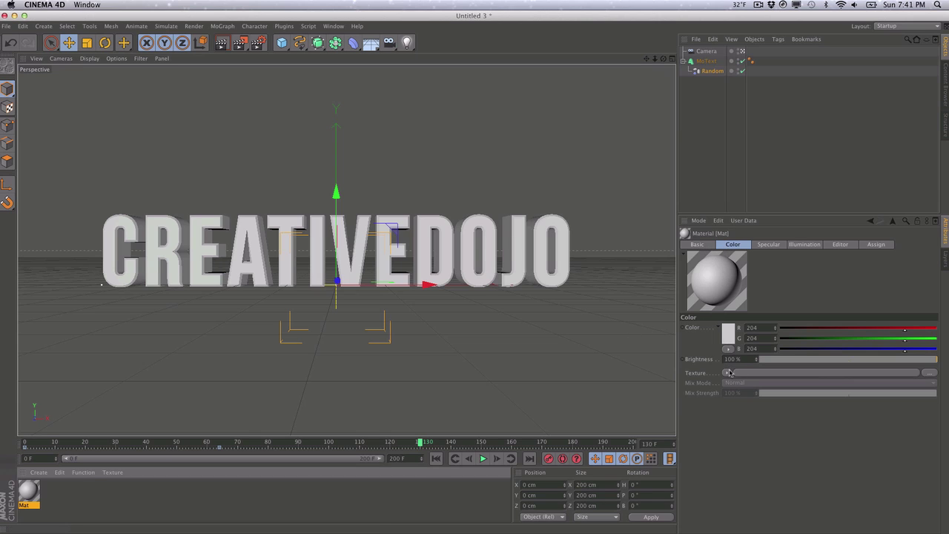
click(728, 372)
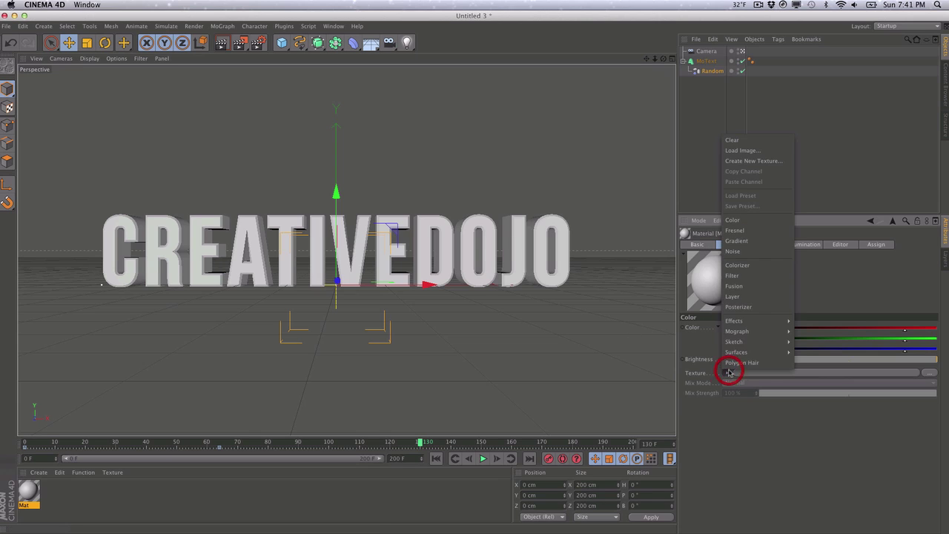
click(734, 150)
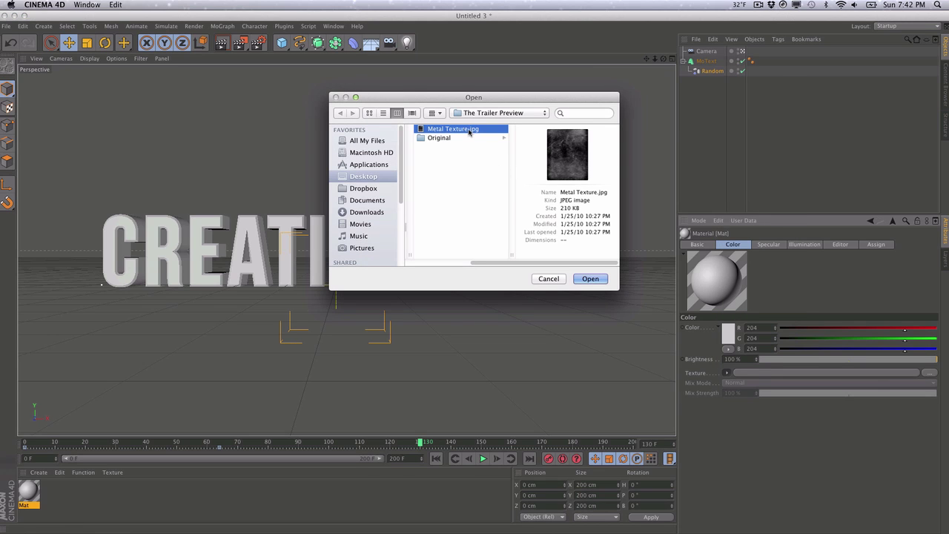
double_click(468, 132)
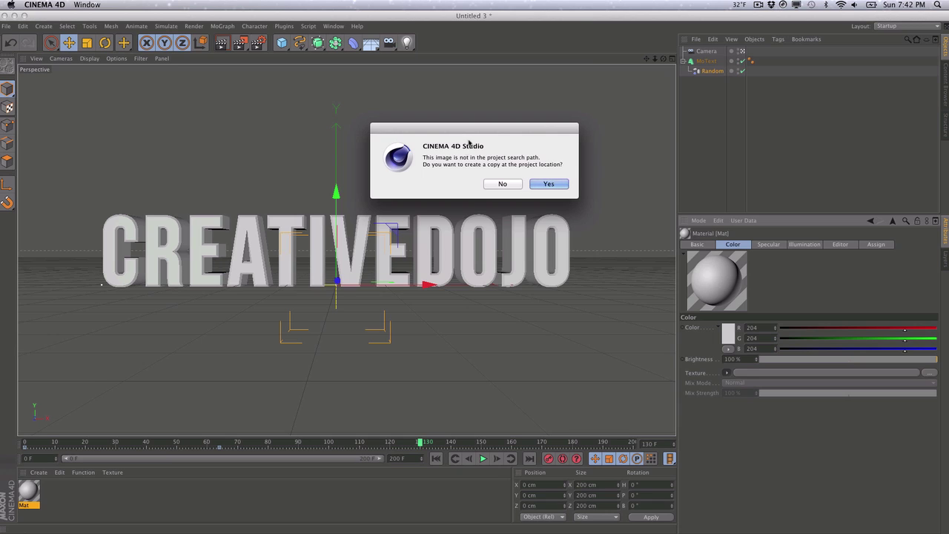
click(496, 184)
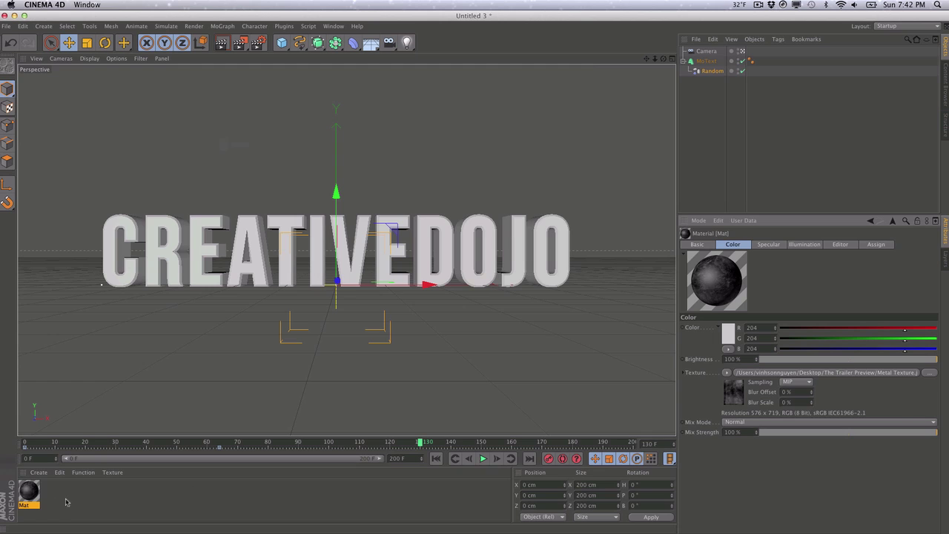
- Set the metal material's Specular width to 36% and height to 45%
double_click(28, 494)
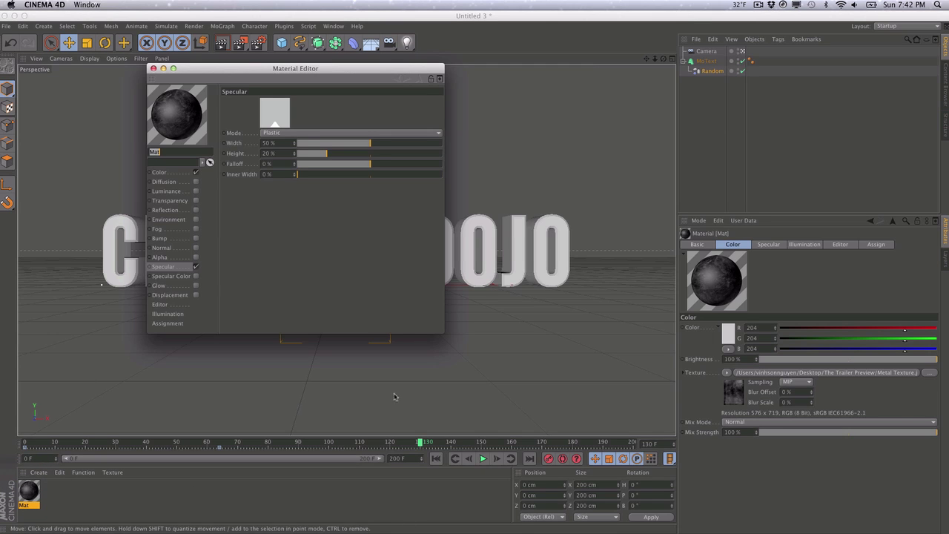
drag(288, 69, 465, 106)
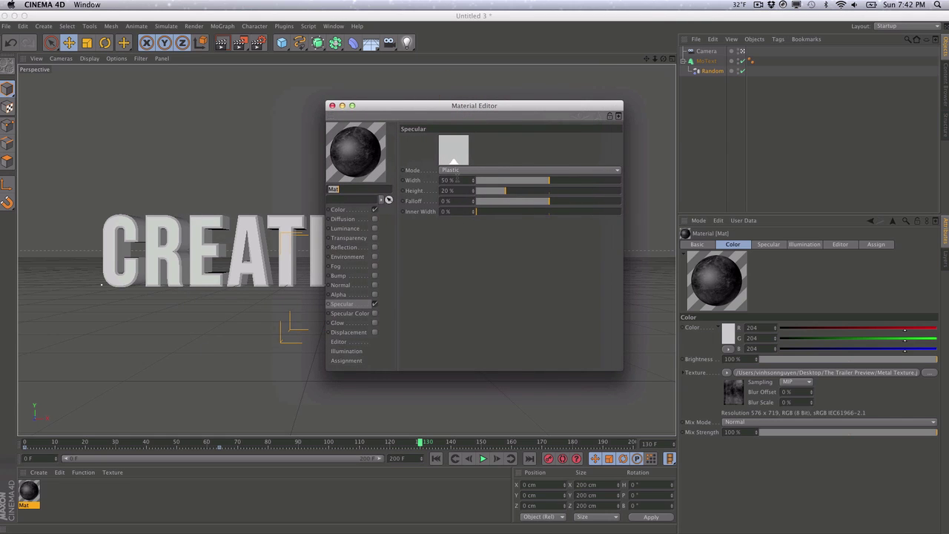
drag(544, 193, 588, 193)
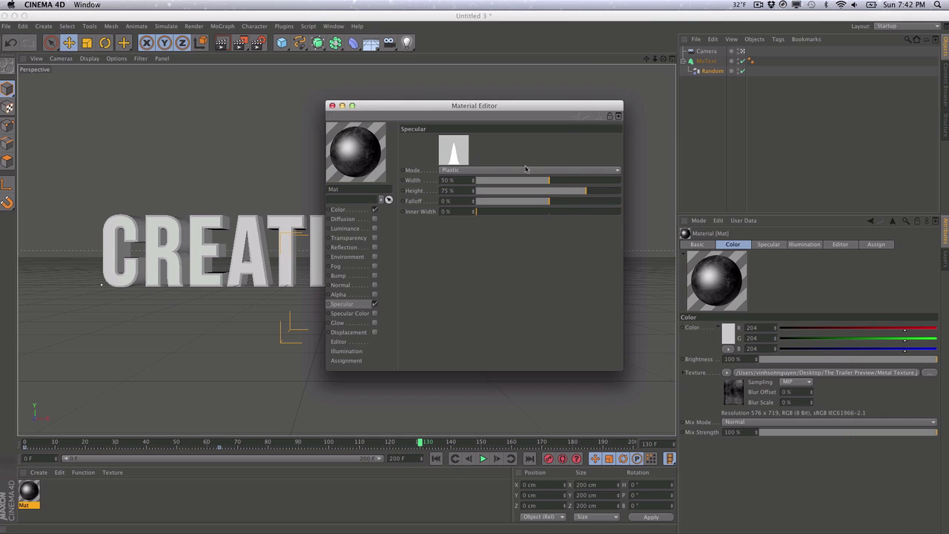
click(560, 193)
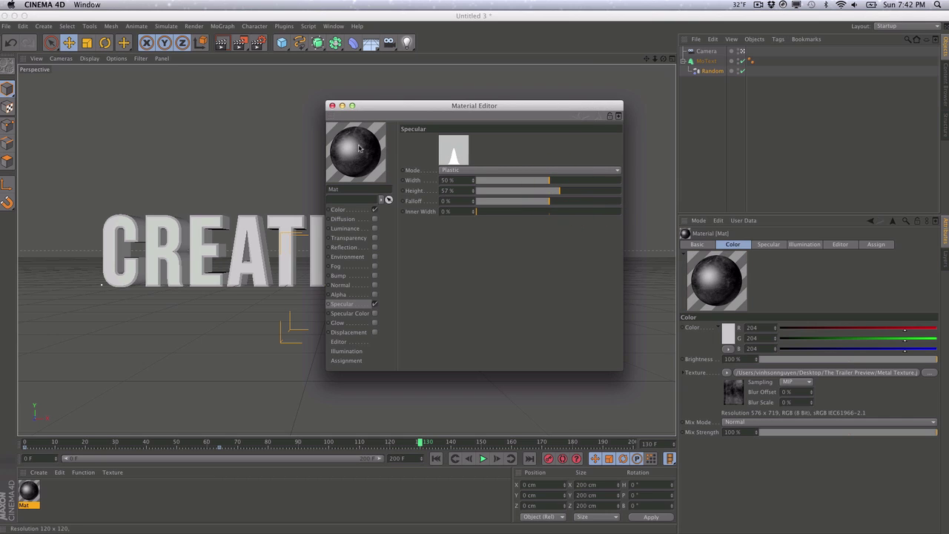
drag(523, 180, 542, 191)
click(529, 181)
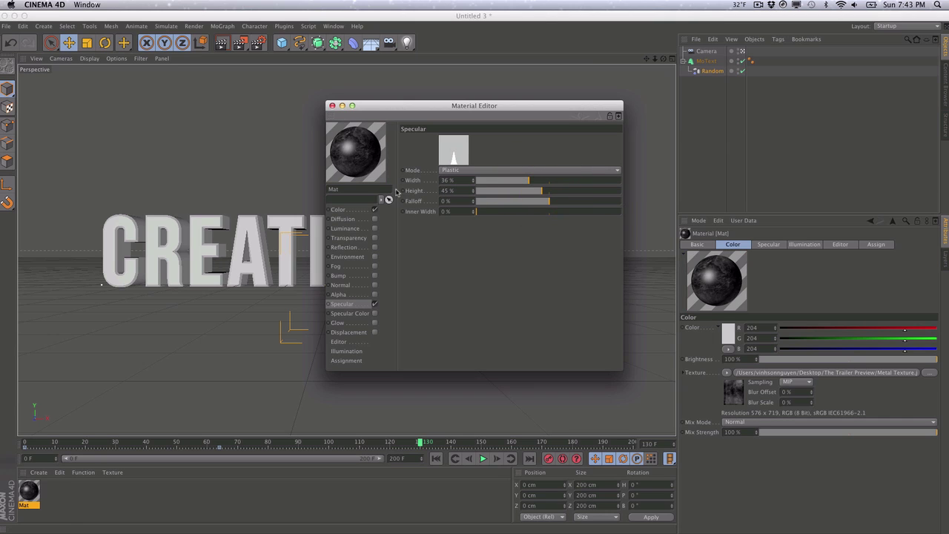
- Enable the material's Reflection with a Fresnel texture, 9% brightness and 11% mix strength, and close the Material Editor
click(350, 248)
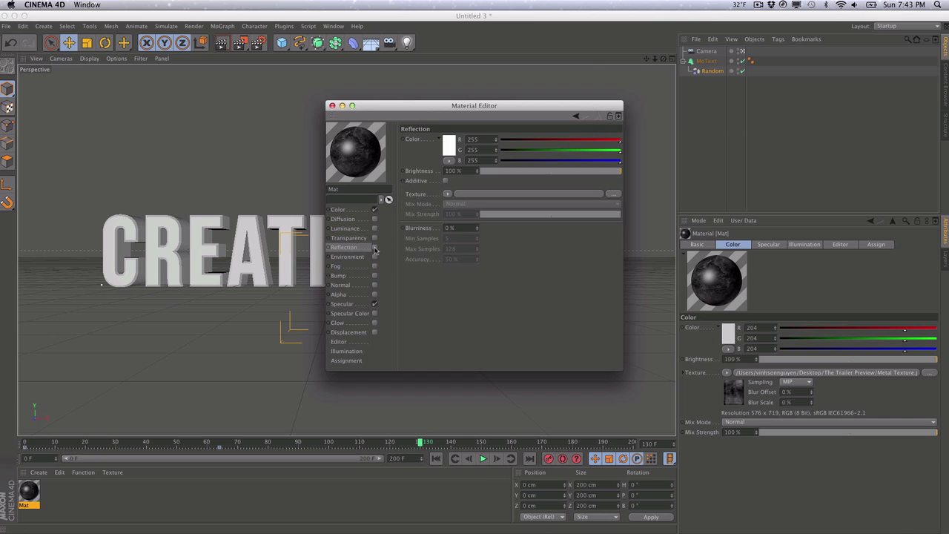
click(374, 248)
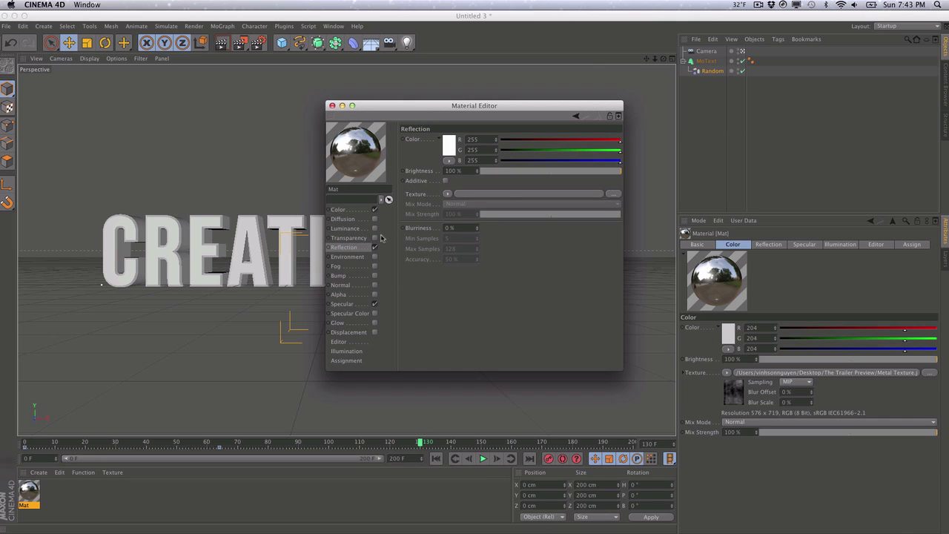
click(448, 195)
click(463, 312)
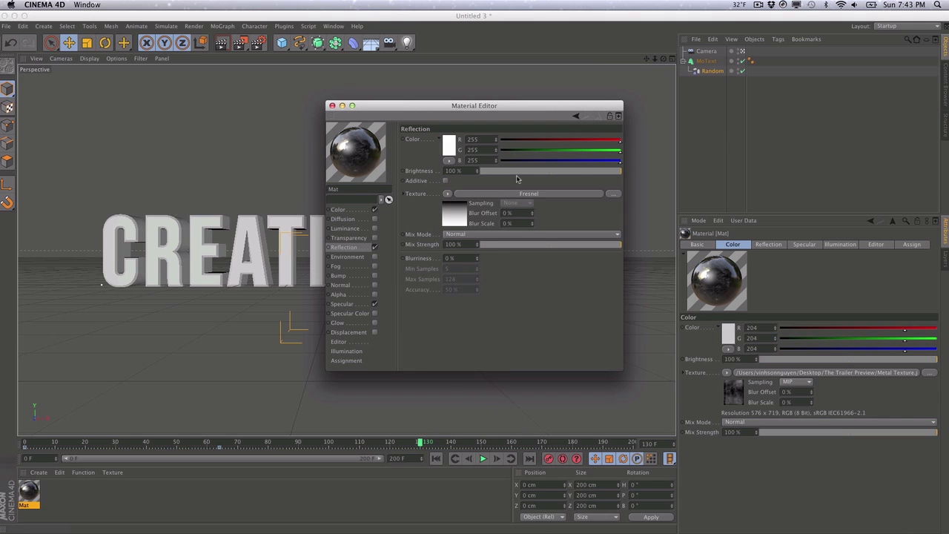
drag(500, 173, 491, 174)
drag(506, 250, 497, 248)
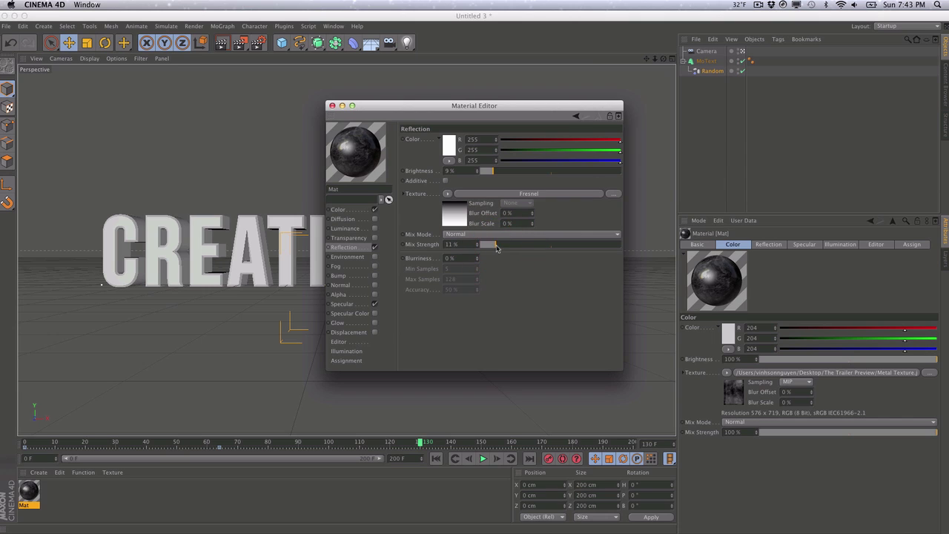
click(332, 106)
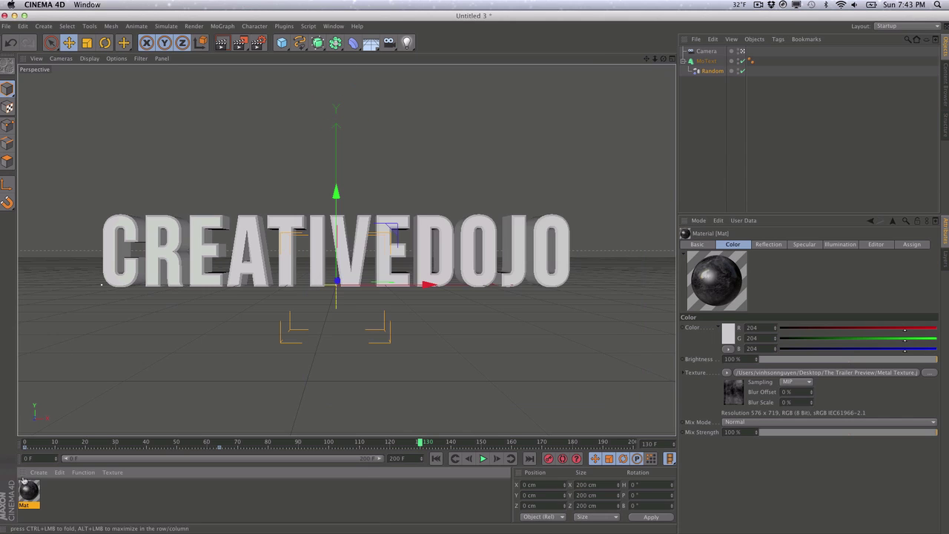
- Apply the metal material to the CREATIVEDOJO text and render a preview in the viewport
drag(29, 489, 285, 248)
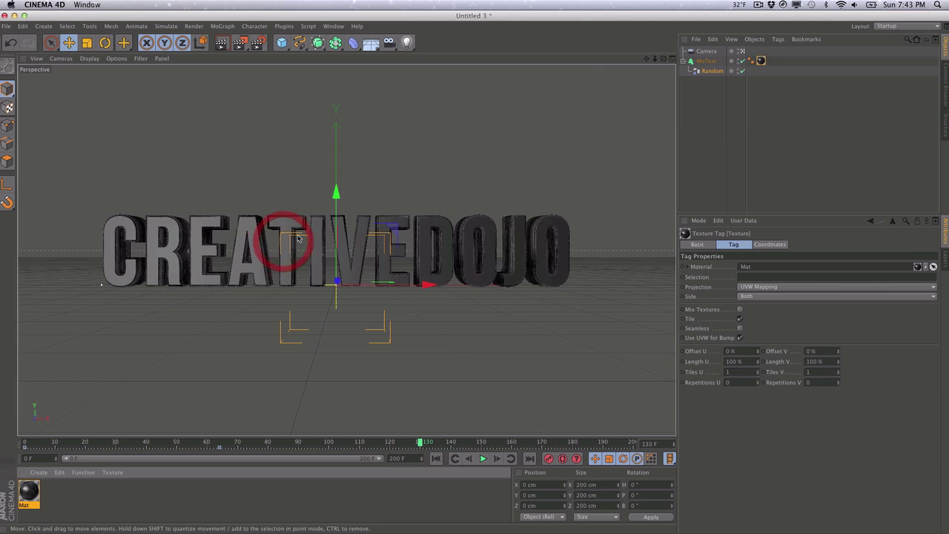
click(221, 42)
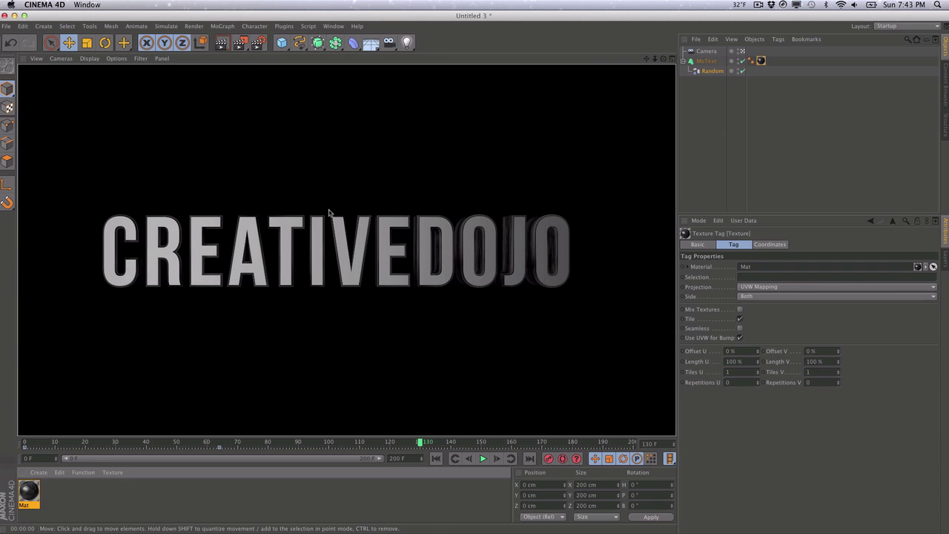
click(739, 132)
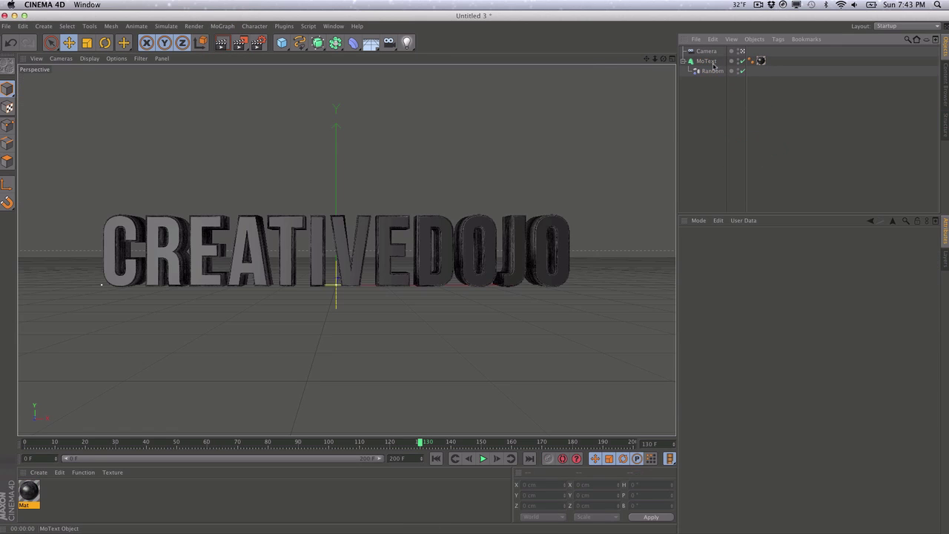
- Set the MoText's texture tag to Cubic projection with Seamless enabled, and preview the render
click(761, 60)
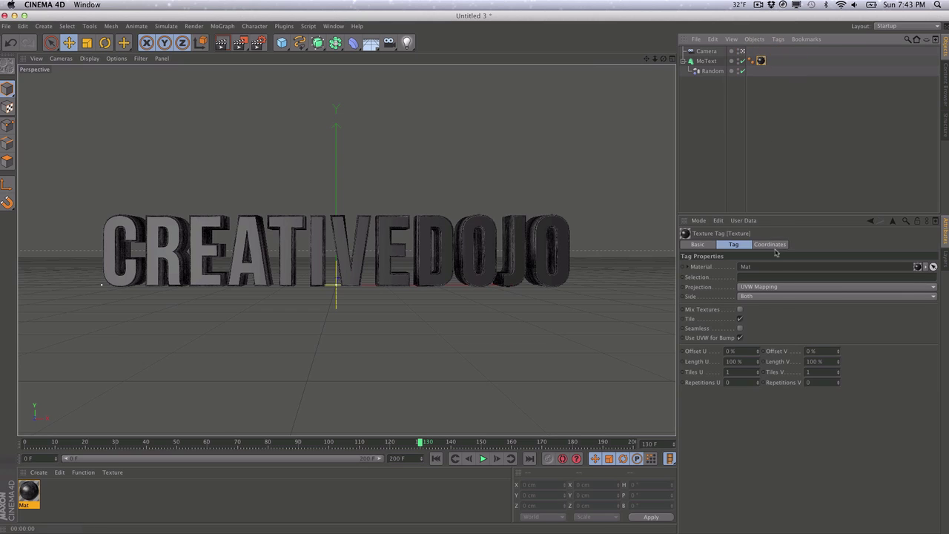
click(772, 290)
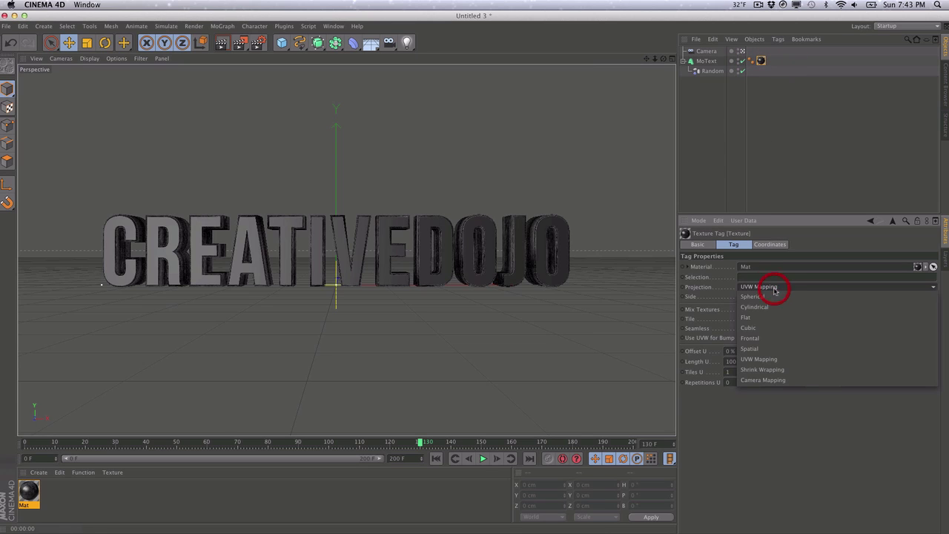
click(775, 329)
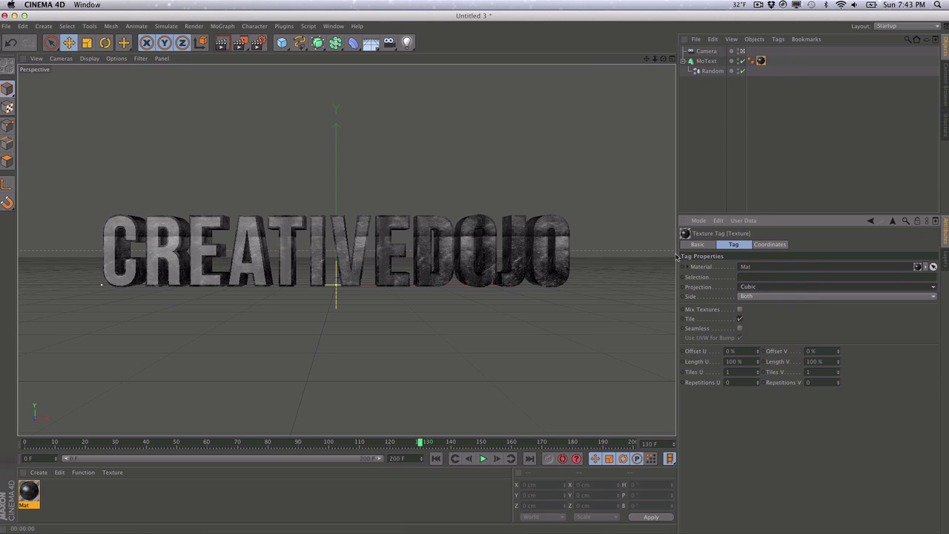
click(764, 291)
click(765, 328)
click(740, 328)
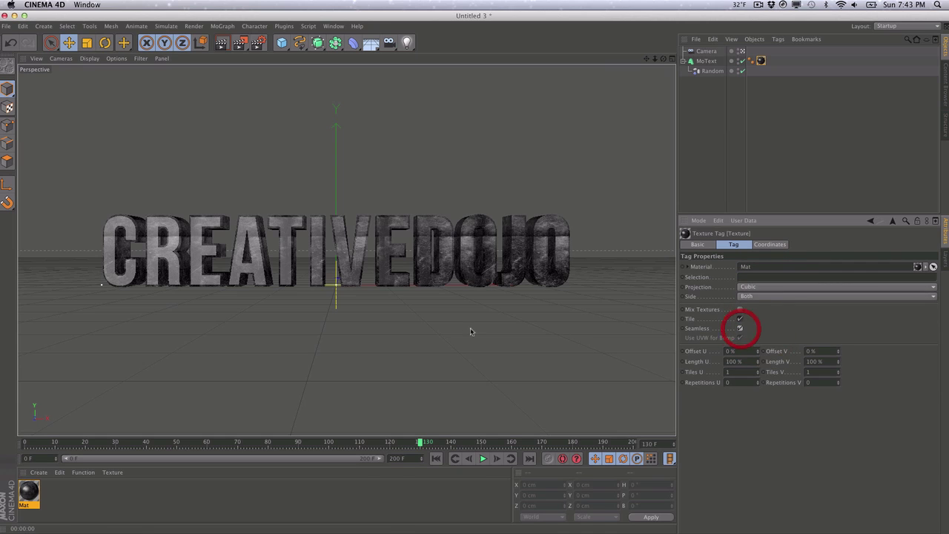
click(362, 230)
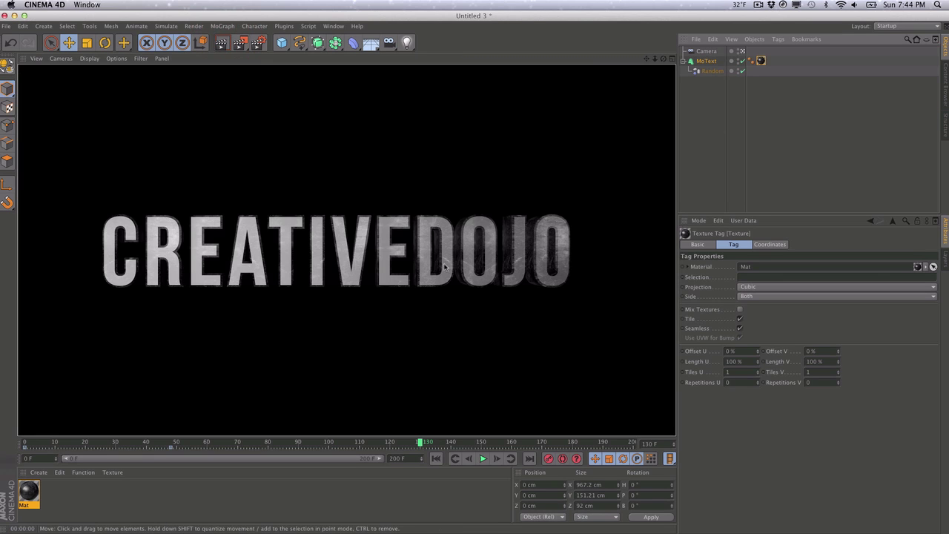
click(417, 207)
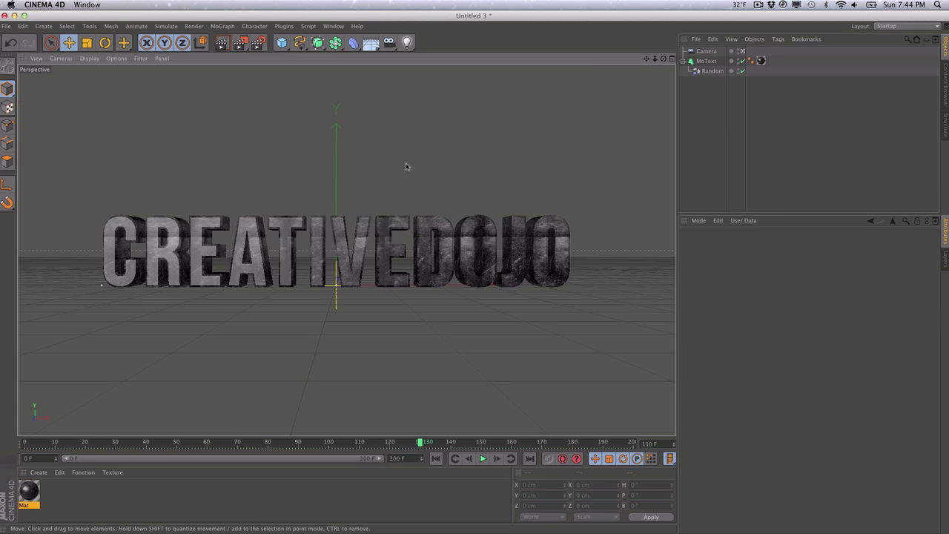
- Add a light to the scene and name it Top Light
drag(406, 42, 432, 49)
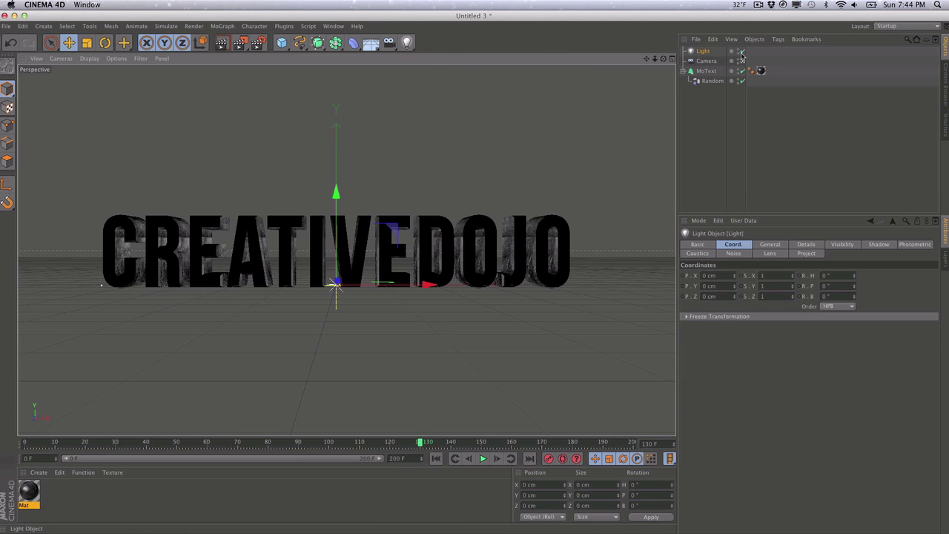
double_click(703, 51)
text(To)
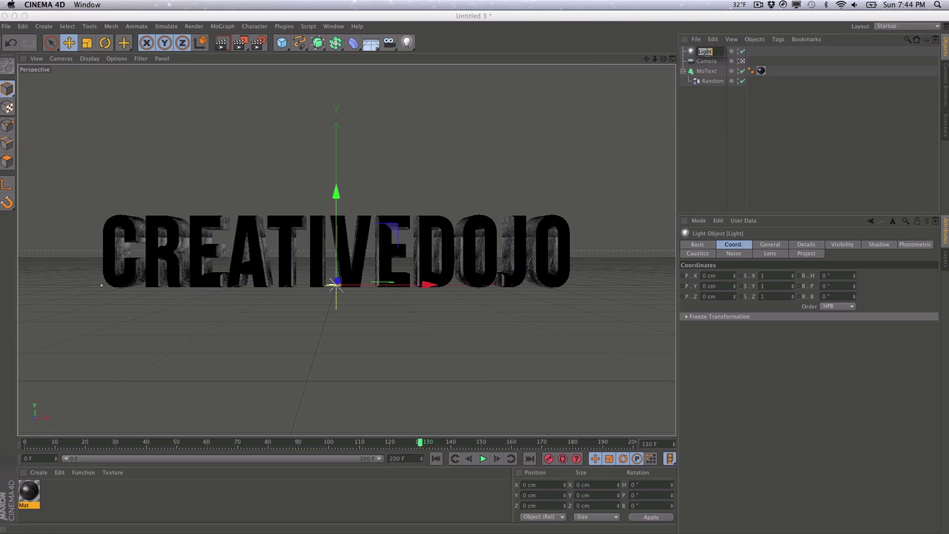
text(p Light)
click(706, 107)
- Set the Top Light's shadow type to Shadow Maps (Soft)
click(714, 54)
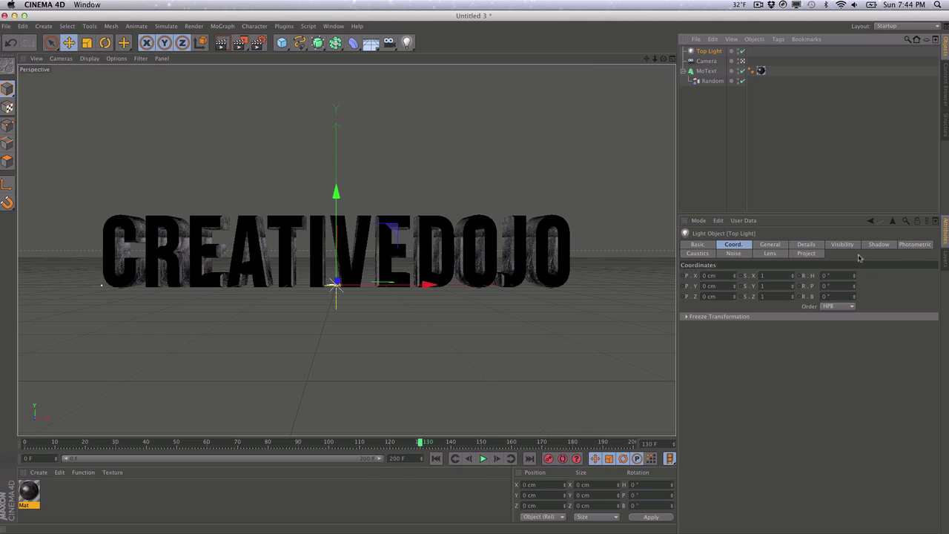
click(879, 244)
click(784, 275)
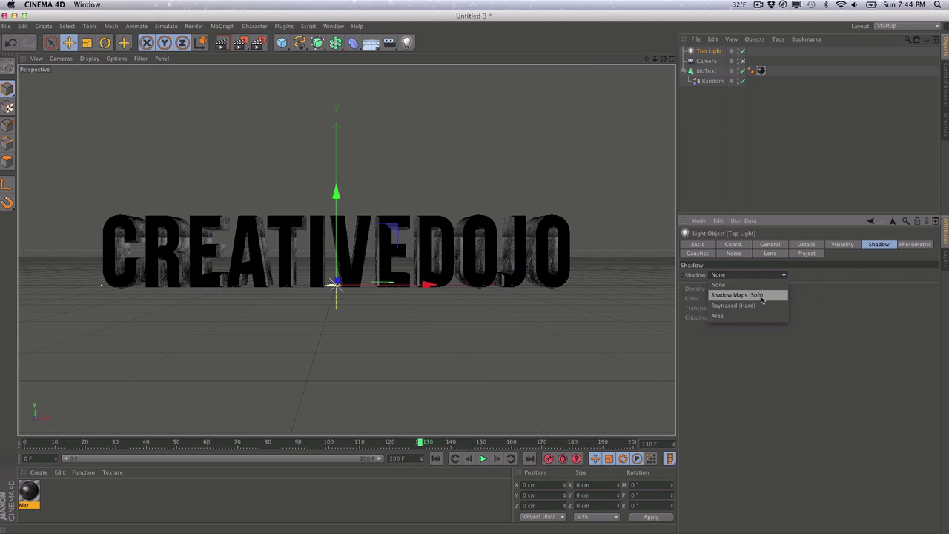
click(762, 296)
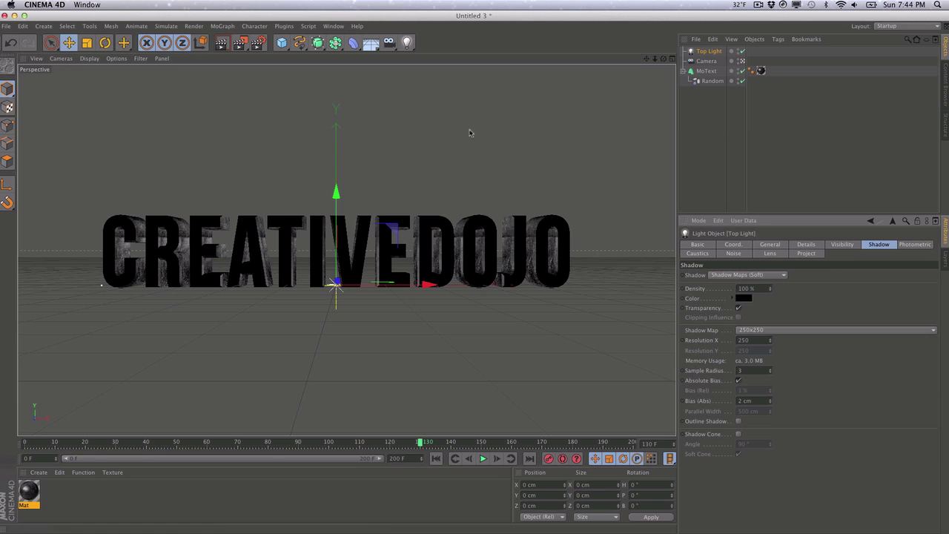
- Leave the camera view and move the Top Light above and in front of the text, to about Y 603 cm and Z -544 cm
mouse_move(340, 193)
mouse_down()
mouse_move(340, 29)
mouse_move(340, 181)
mouse_up()
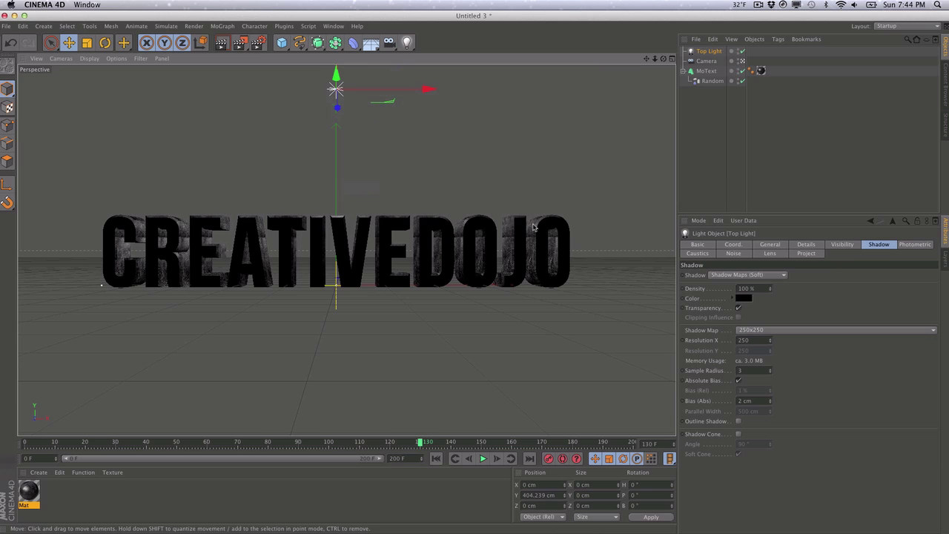
click(743, 61)
click(743, 61)
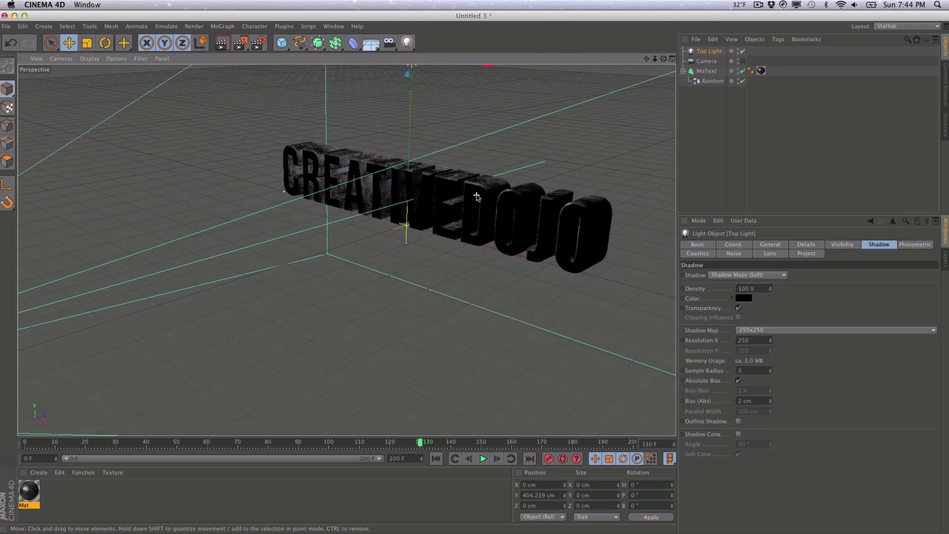
alt+drag(479, 206, 427, 312)
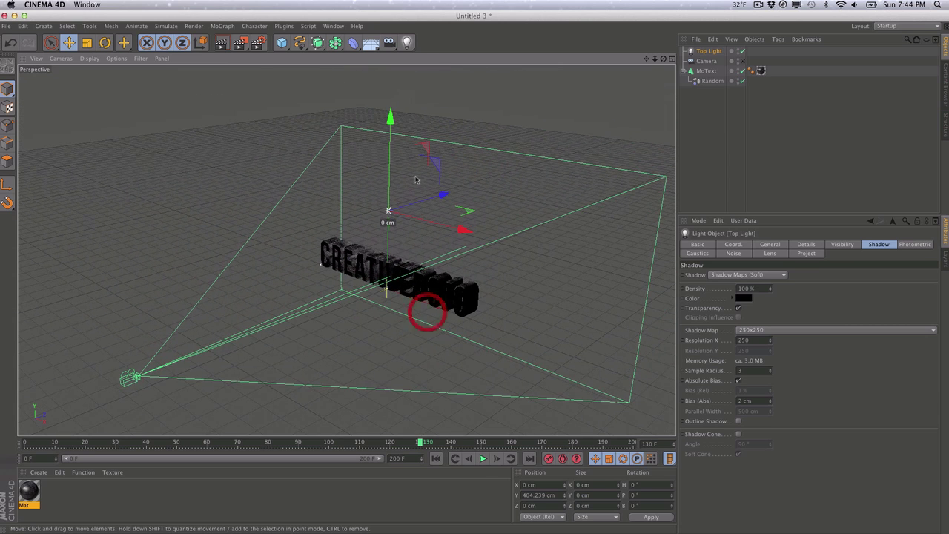
drag(393, 132, 386, 84)
drag(443, 154, 349, 152)
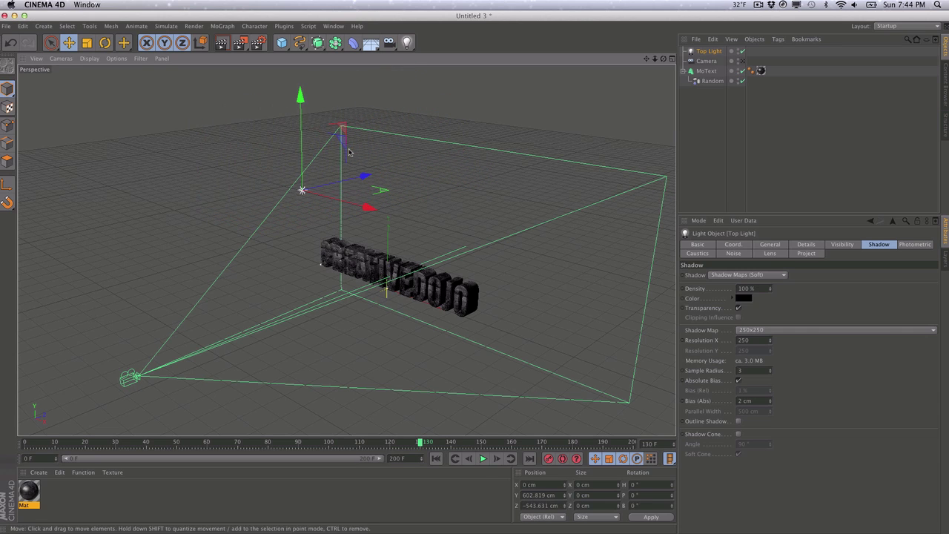
- Duplicate the Top Light and name the copy Back Light
key(super+c)
key(super+v)
double_click(713, 51)
text(Ba)
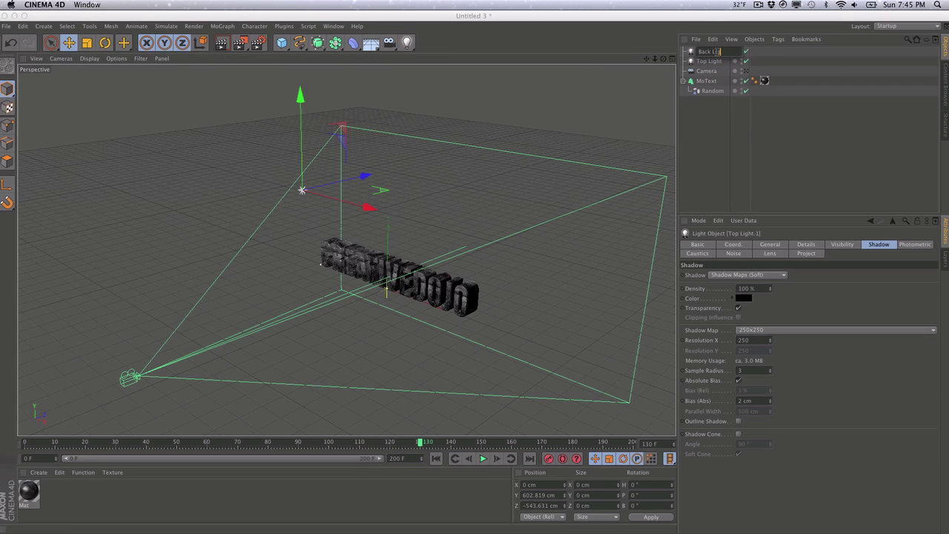
click(726, 130)
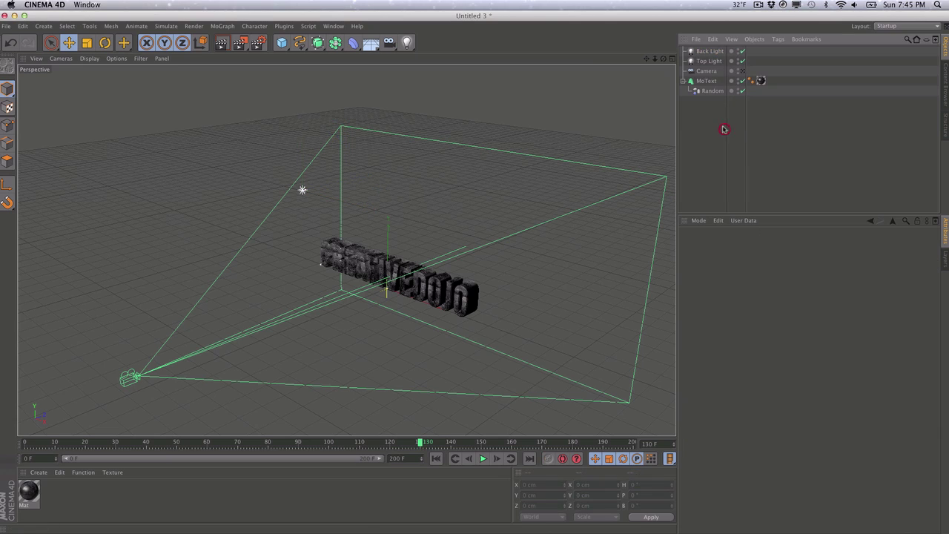
- Move the Back Light behind the text to about Y 97 cm and Z 696 cm, checking it through the scene camera
click(717, 52)
drag(362, 189, 523, 141)
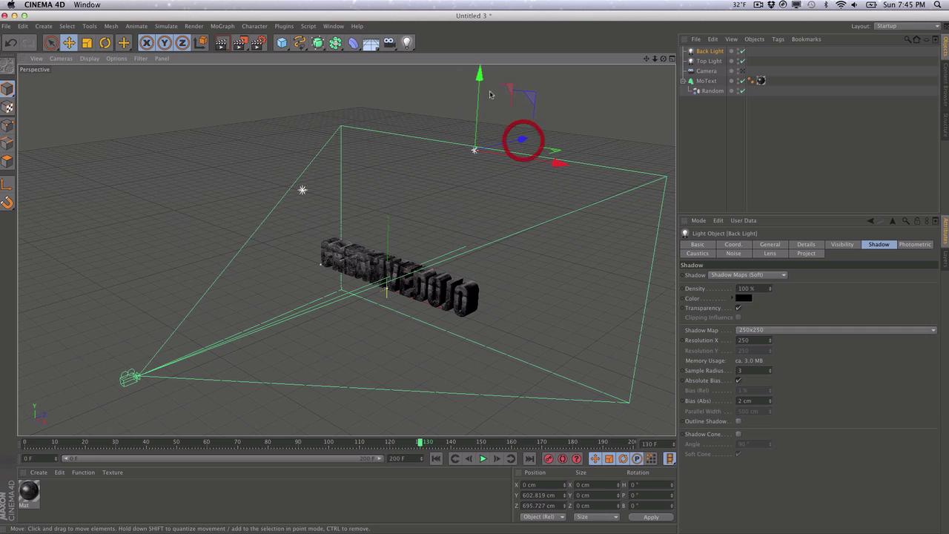
drag(479, 85, 481, 157)
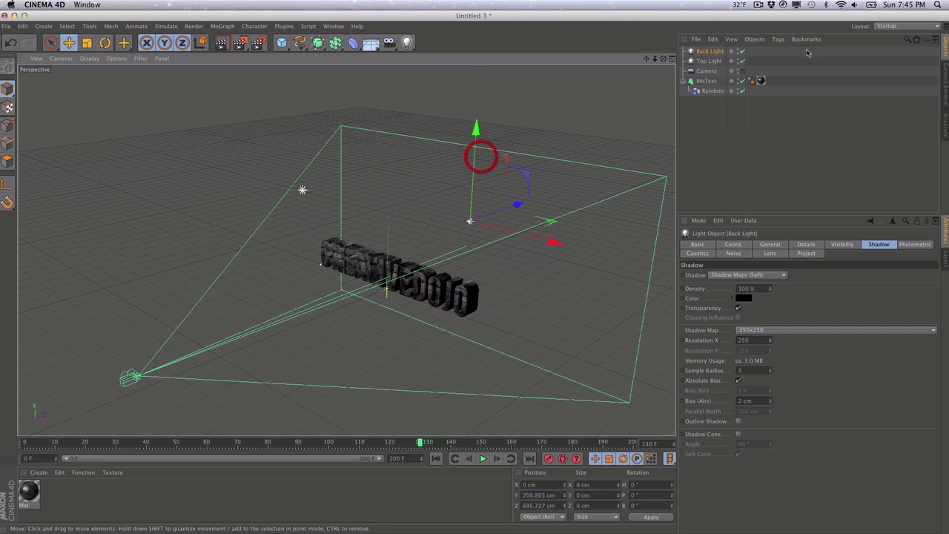
click(742, 71)
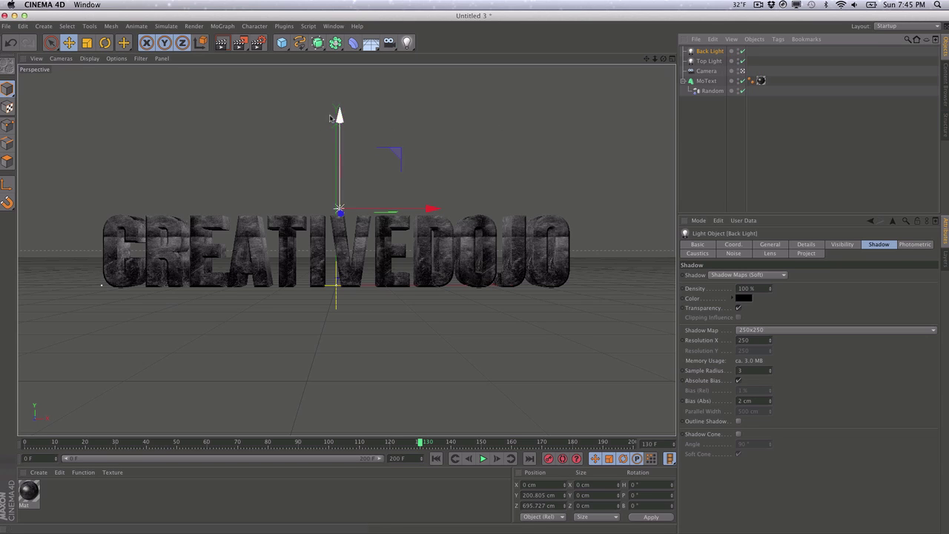
drag(332, 118, 344, 150)
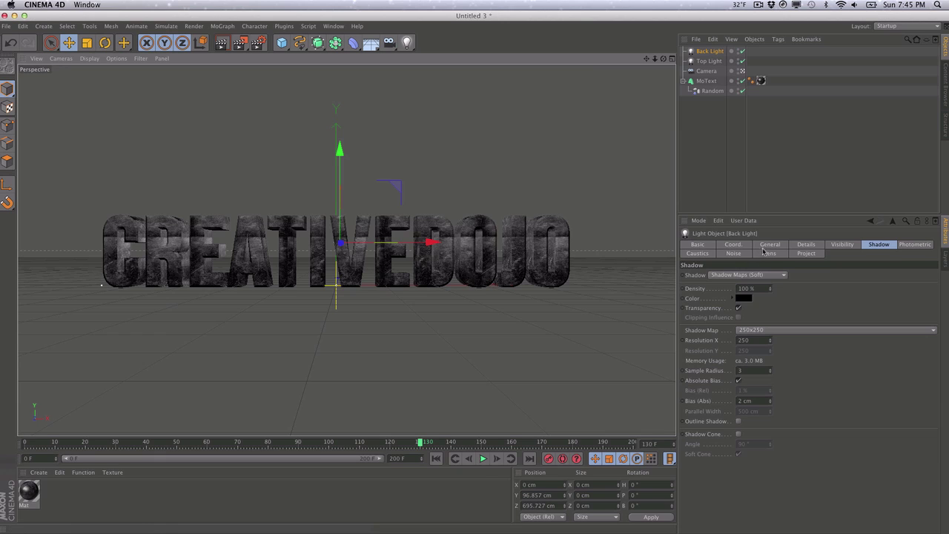
- Push the Back Light farther behind the text to about Z 9509 cm and preview the render
click(732, 245)
drag(734, 296, 746, 297)
click(221, 43)
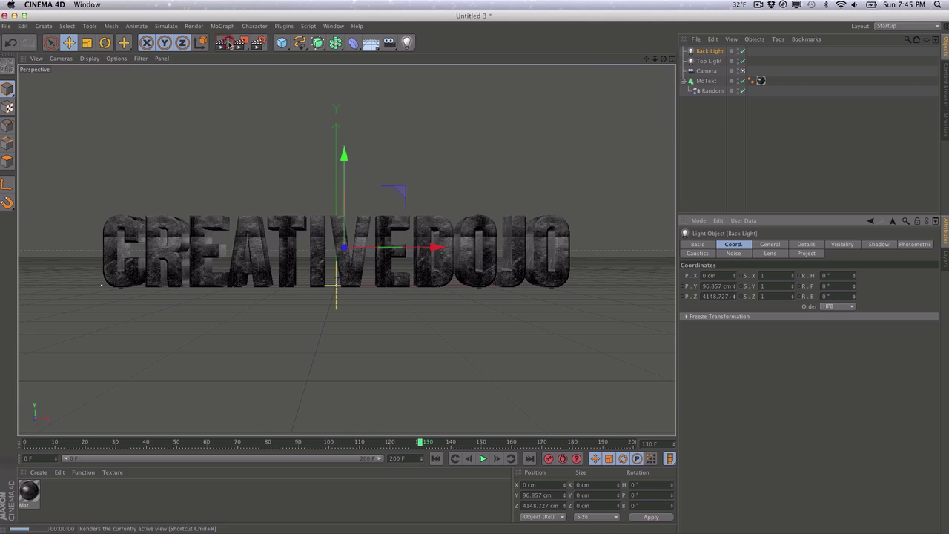
click(440, 236)
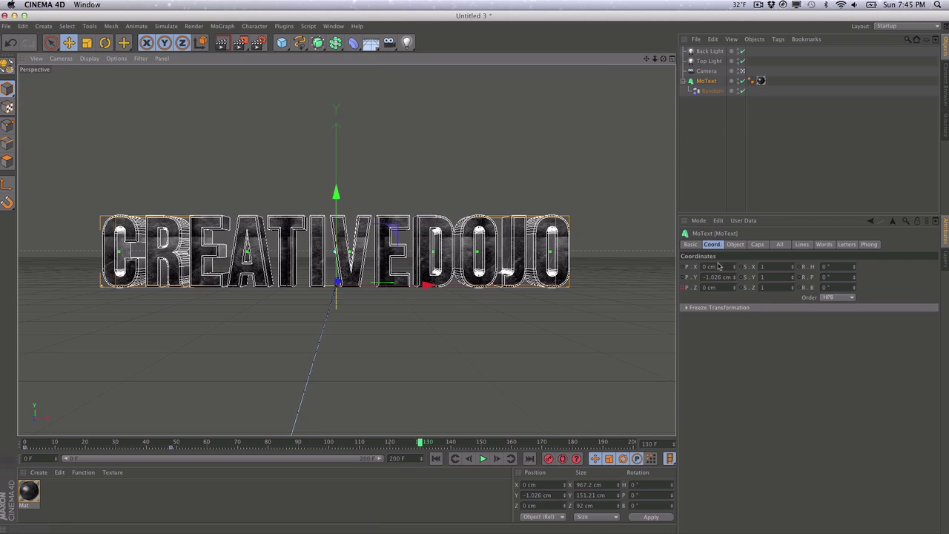
click(710, 51)
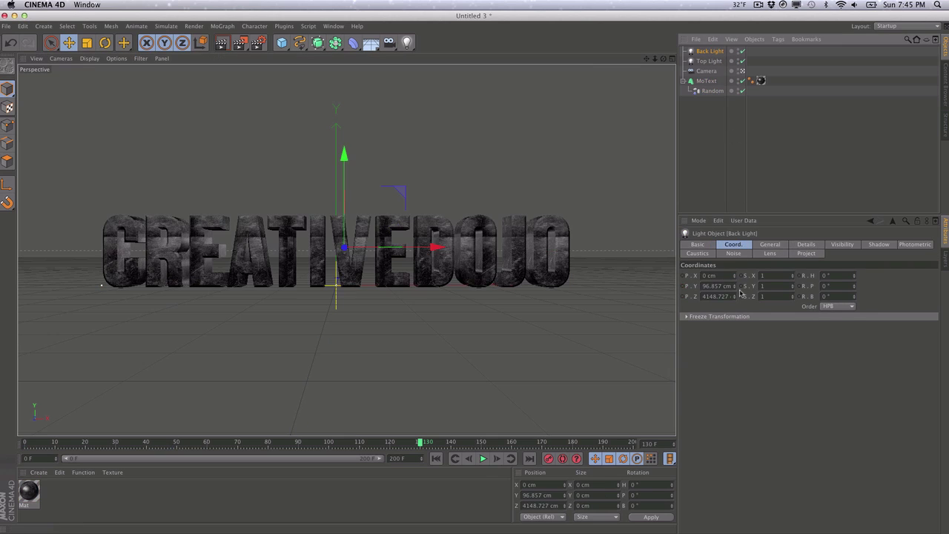
drag(737, 296, 737, 263)
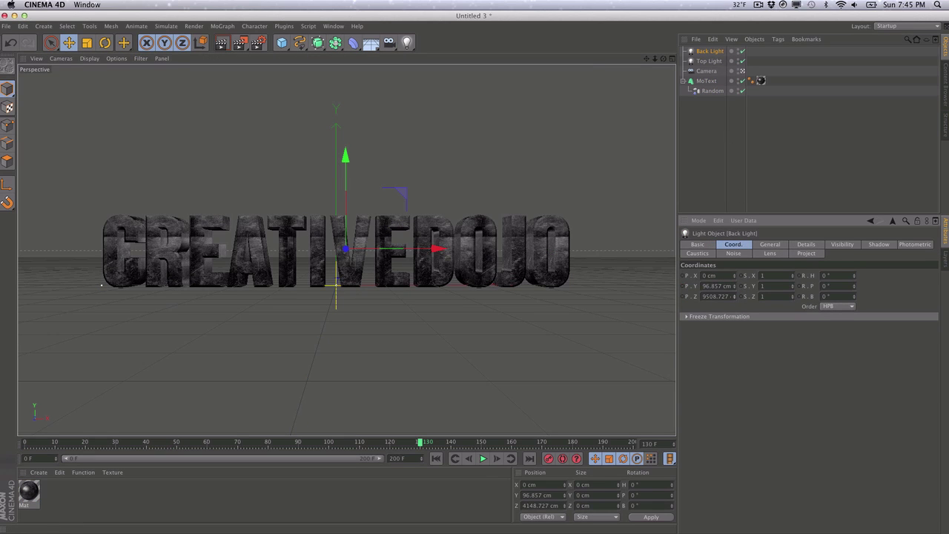
click(221, 42)
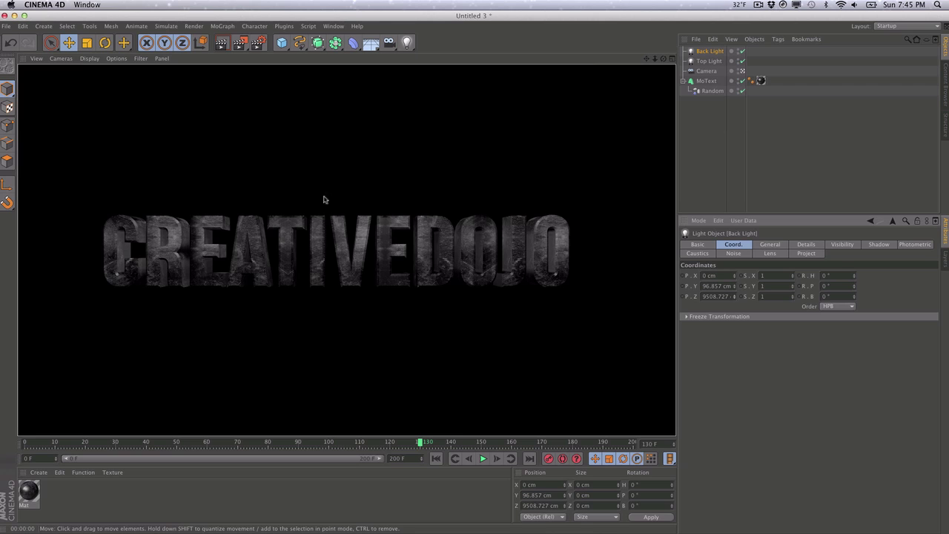
click(712, 176)
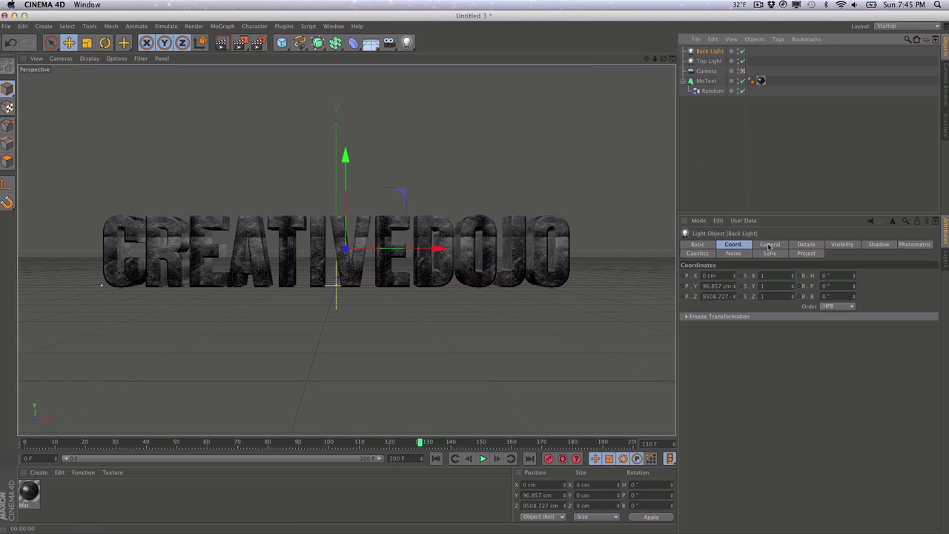
- Set the Back Light's intensity to 75%
click(770, 245)
click(742, 306)
text(75)
key(Return)
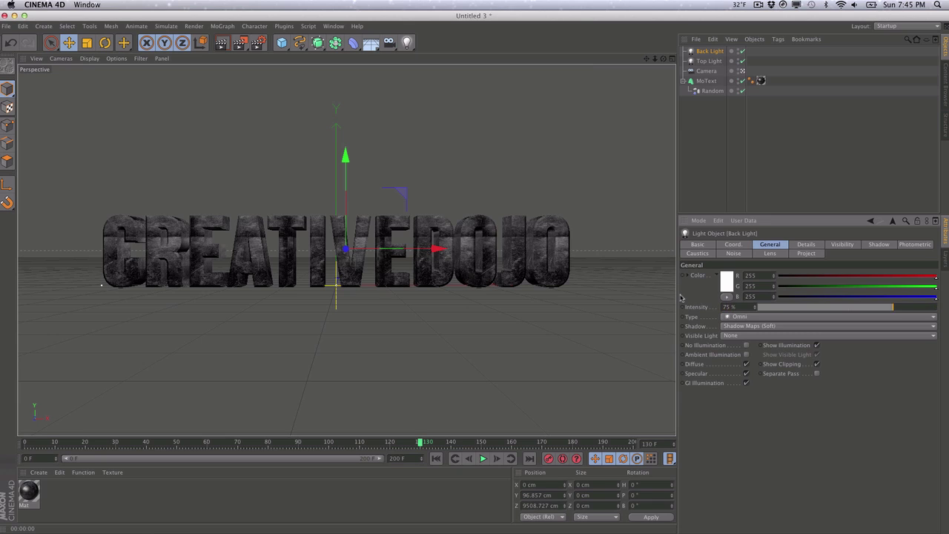
- Tint the Back Light pale blue with RGB 232, 250, 255
click(724, 280)
drag(742, 247, 750, 246)
drag(677, 260, 671, 250)
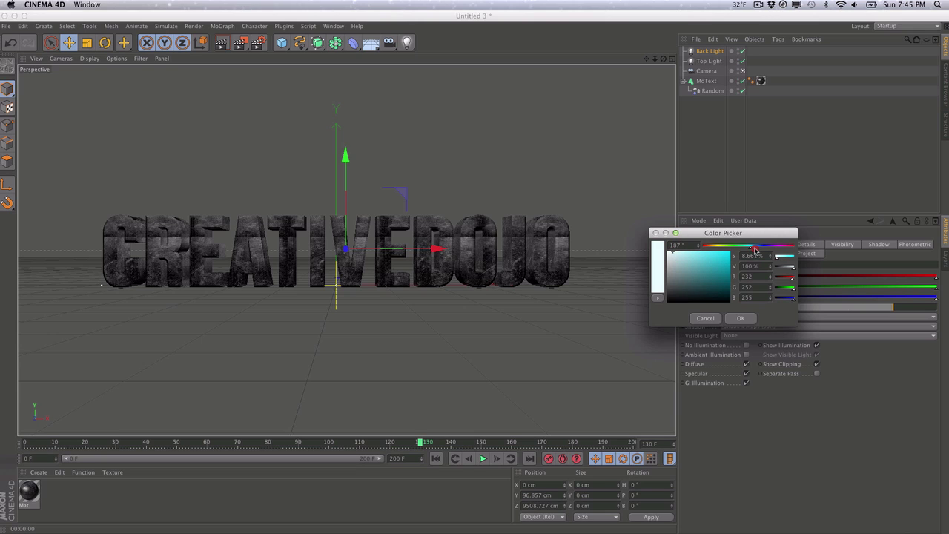
drag(750, 250, 752, 250)
click(735, 317)
click(727, 180)
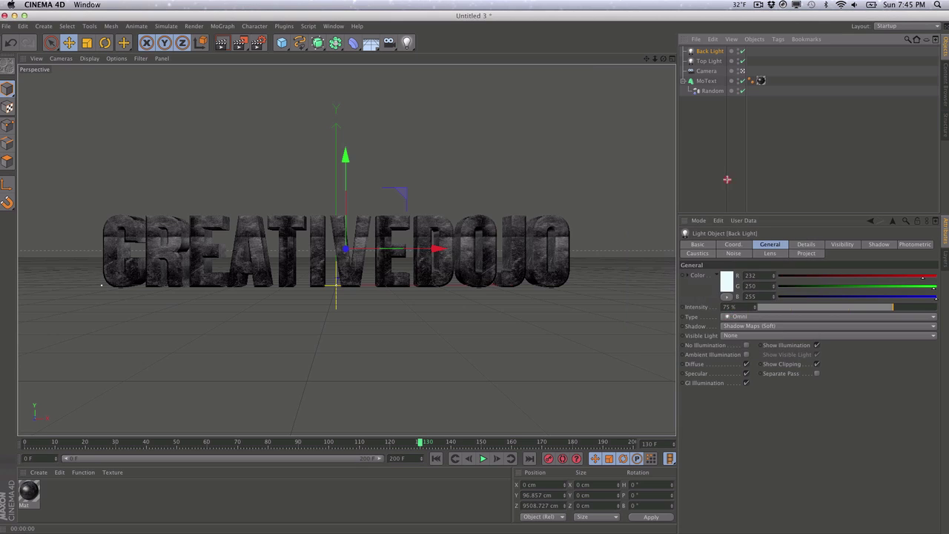
- Tint the Top Light a warm off-white with RGB 255, 249, 242
click(710, 63)
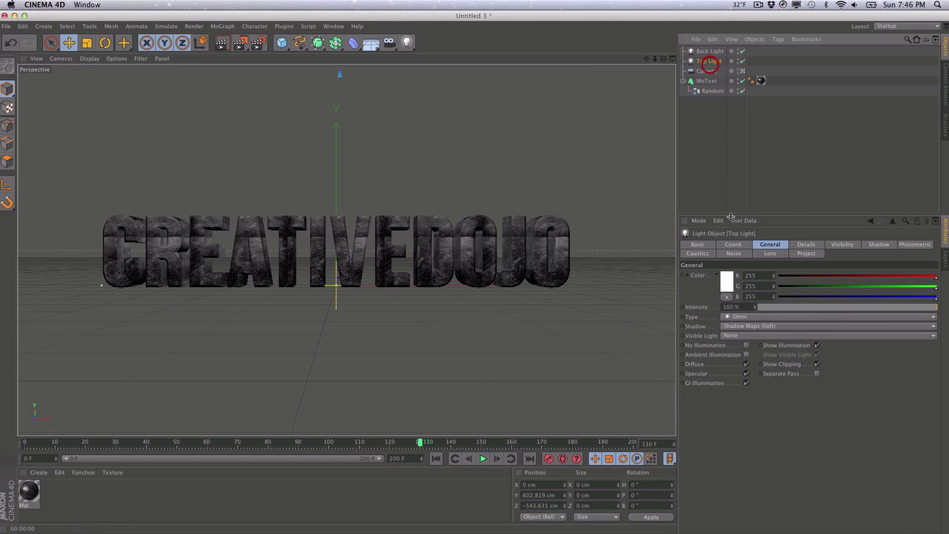
click(726, 274)
click(714, 246)
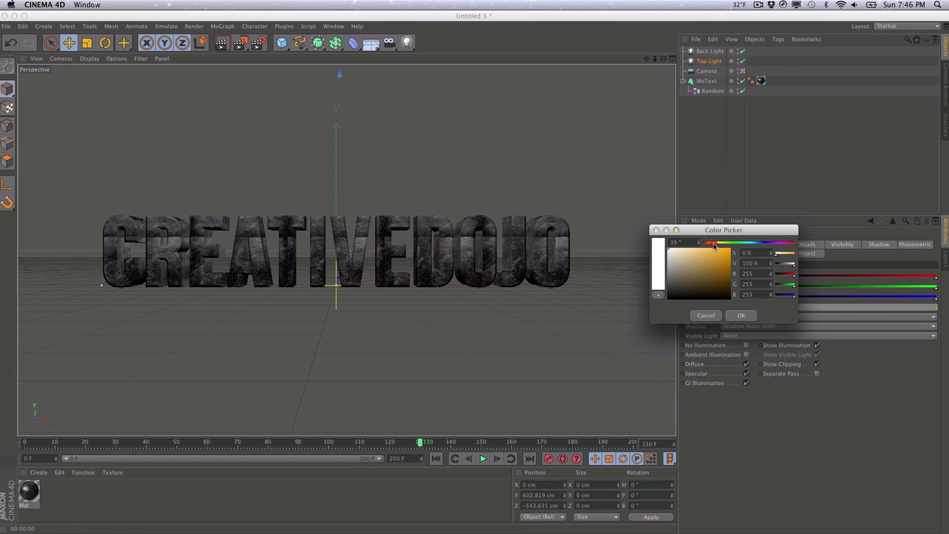
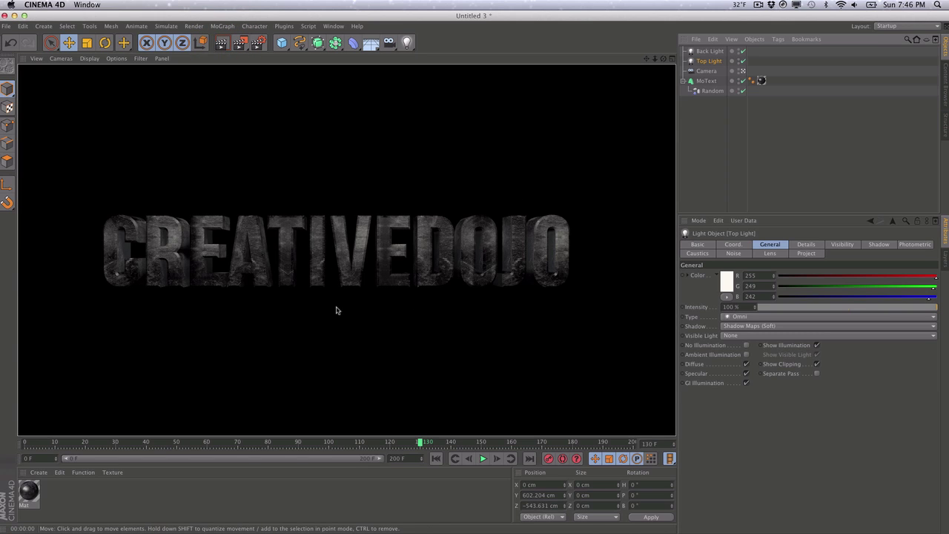
- Go to frame 20 and preview the render to check the lighting on the scattered letters
click(126, 443)
drag(126, 444, 86, 443)
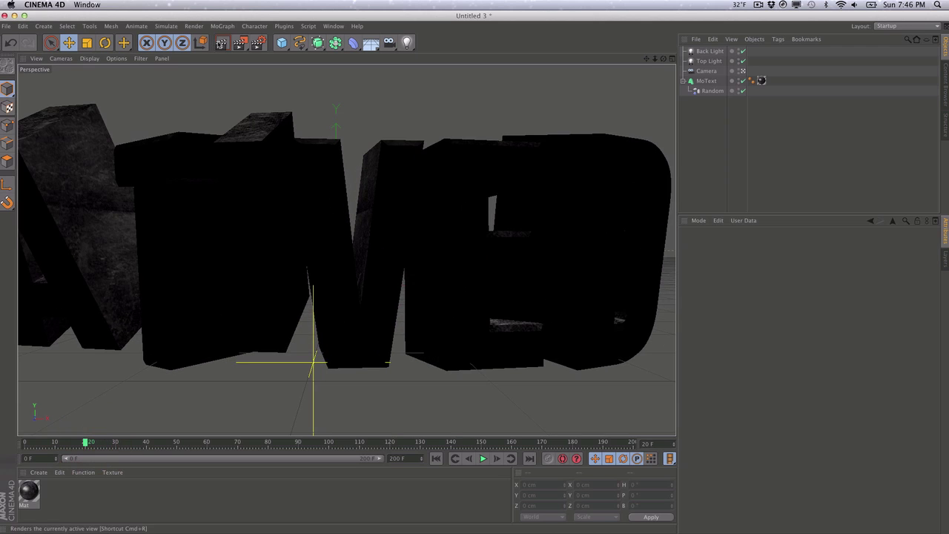
click(221, 44)
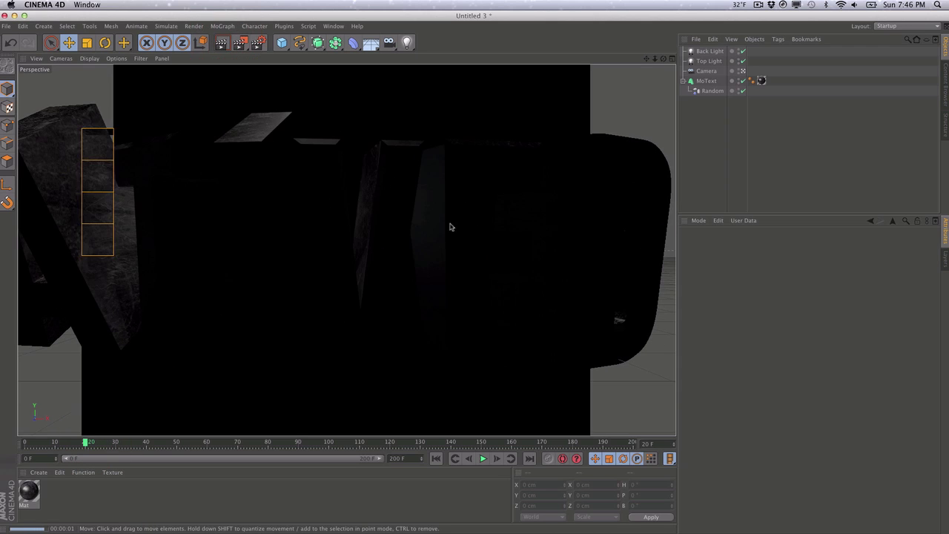
click(738, 141)
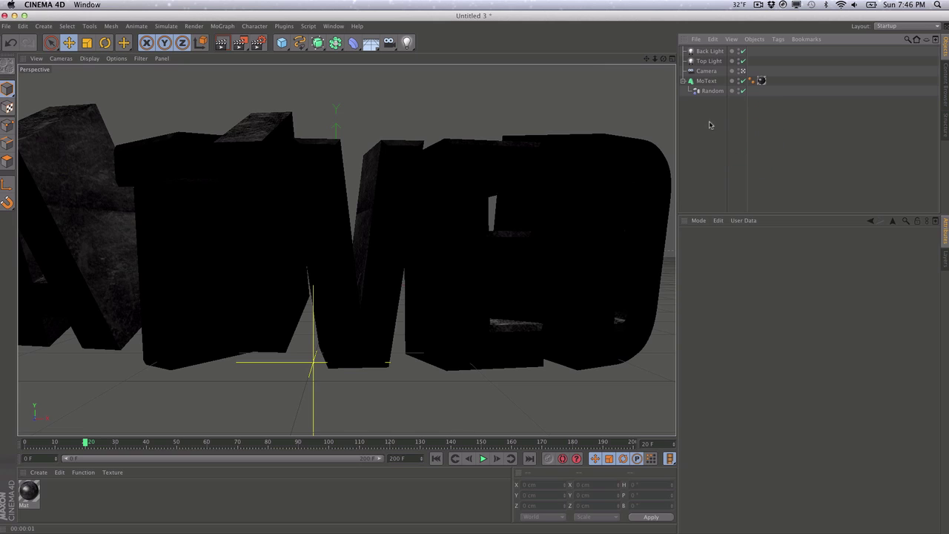
- Leave the camera view, duplicate the Top Light and name the copy Front Light
click(743, 71)
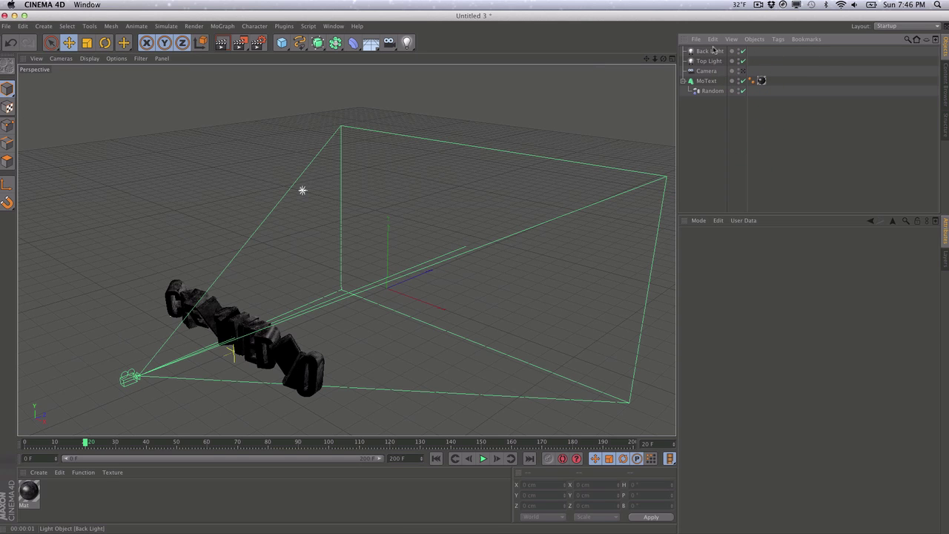
click(710, 61)
key(super+c)
key(super+v)
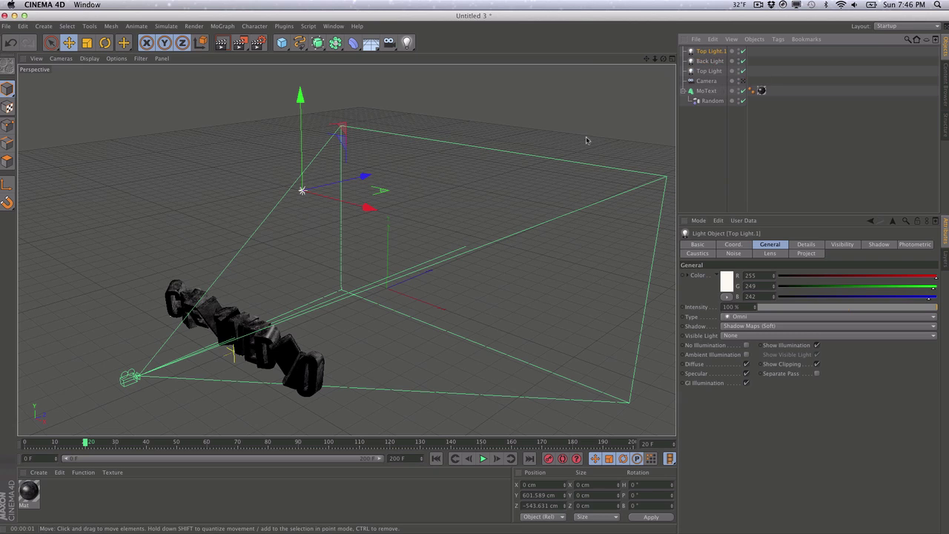
double_click(710, 50)
text(Fi)
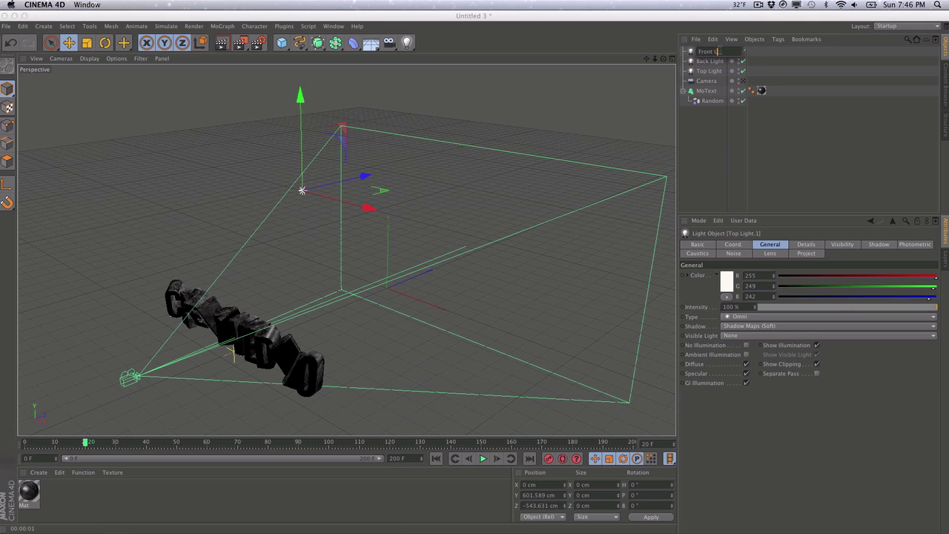
text(ont Light)
key(Return)
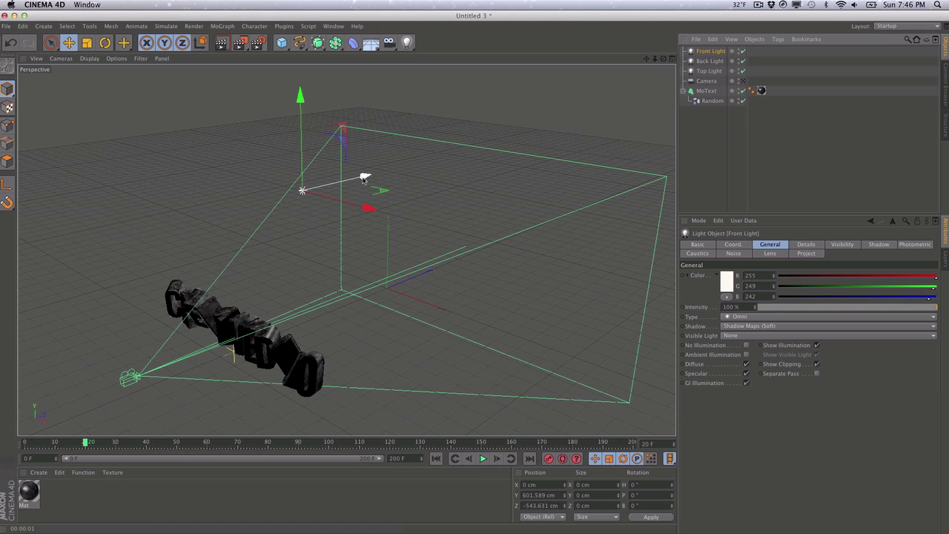
- Move the Front Light in front of the text and behind the camera, to about Y 438 cm and Z -2243 cm
drag(364, 176, 119, 287)
alt+middle_drag(130, 313, 280, 306)
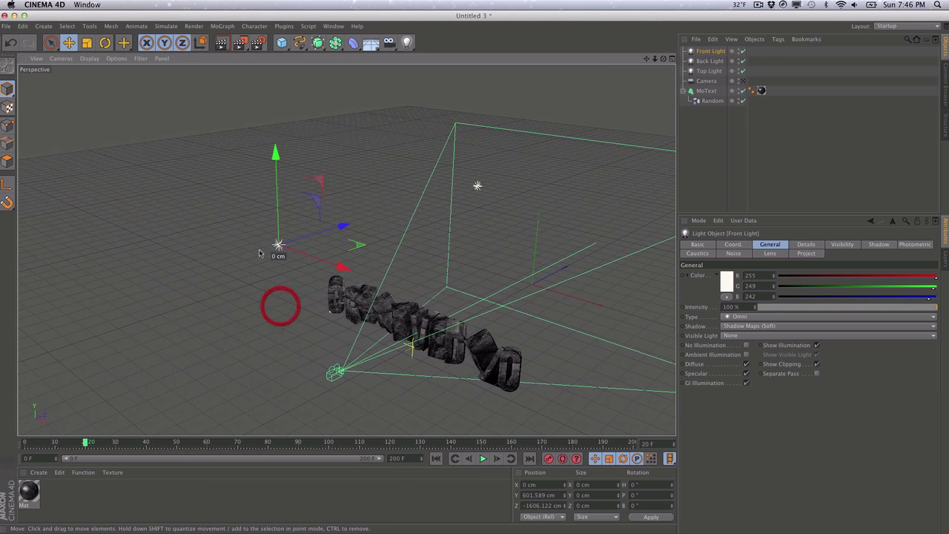
drag(343, 230, 156, 288)
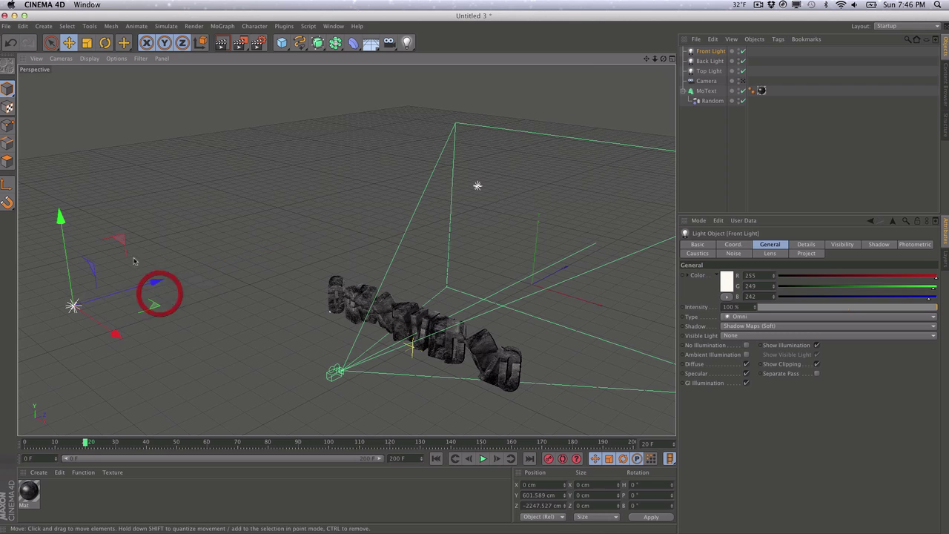
drag(66, 218, 81, 336)
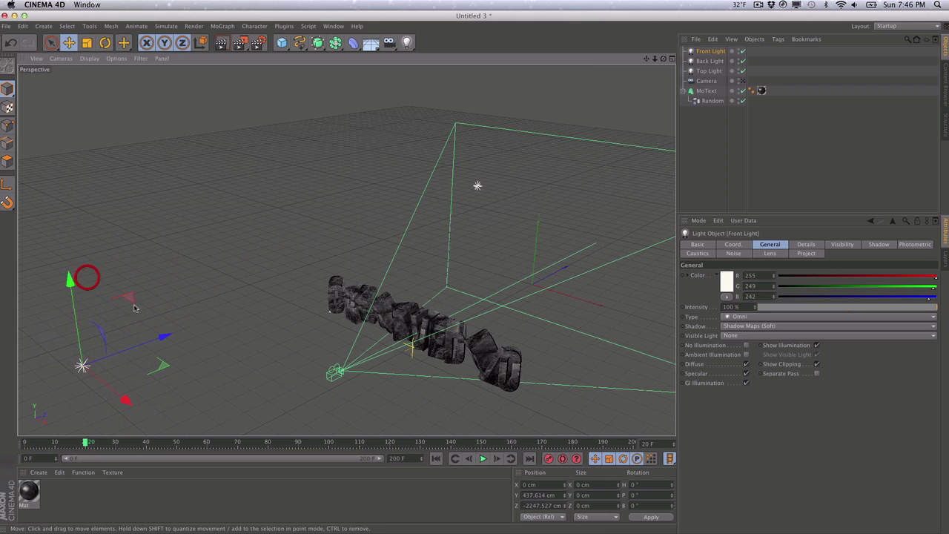
mouse_move(157, 335)
mouse_down()
mouse_move(148, 343)
mouse_move(178, 333)
mouse_move(165, 339)
mouse_up()
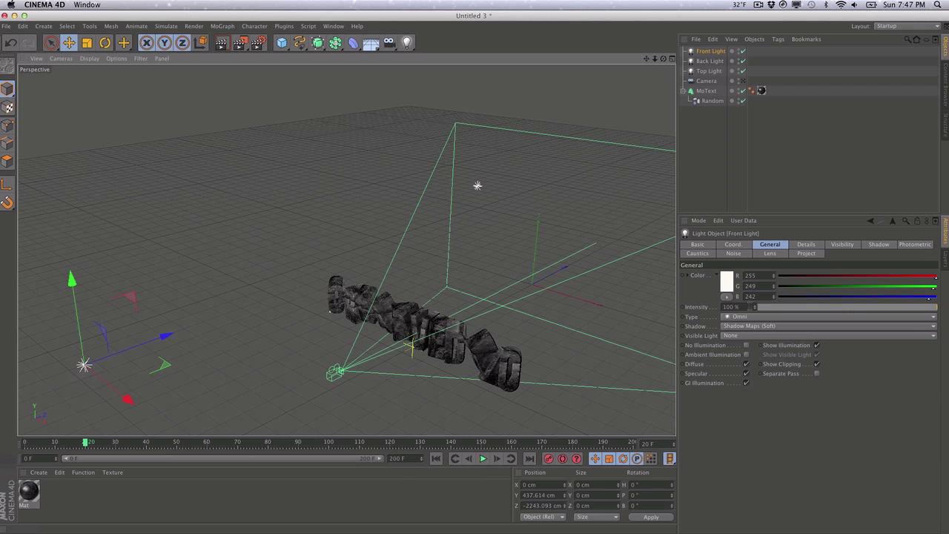
- Set the Front Light's intensity to 30% and preview the render through the scene camera at frame 17
click(615, 318)
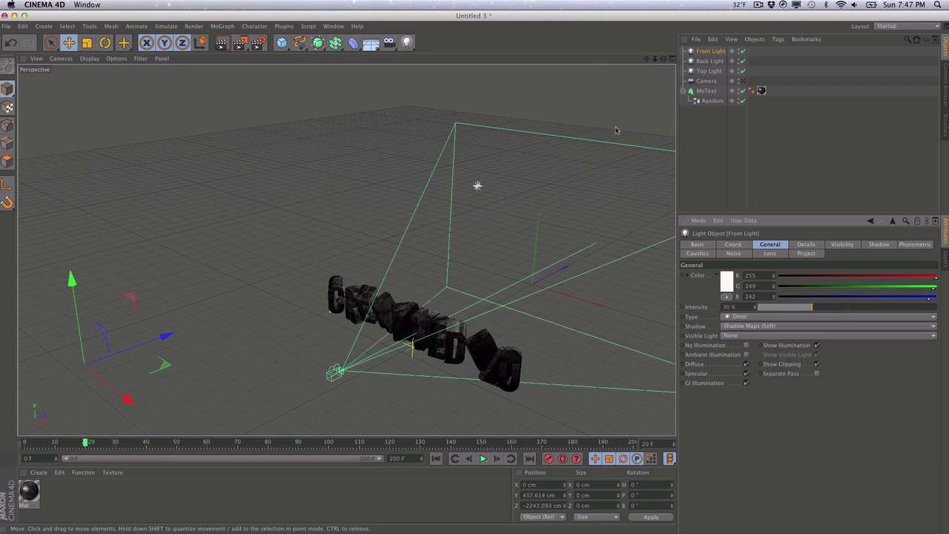
click(742, 80)
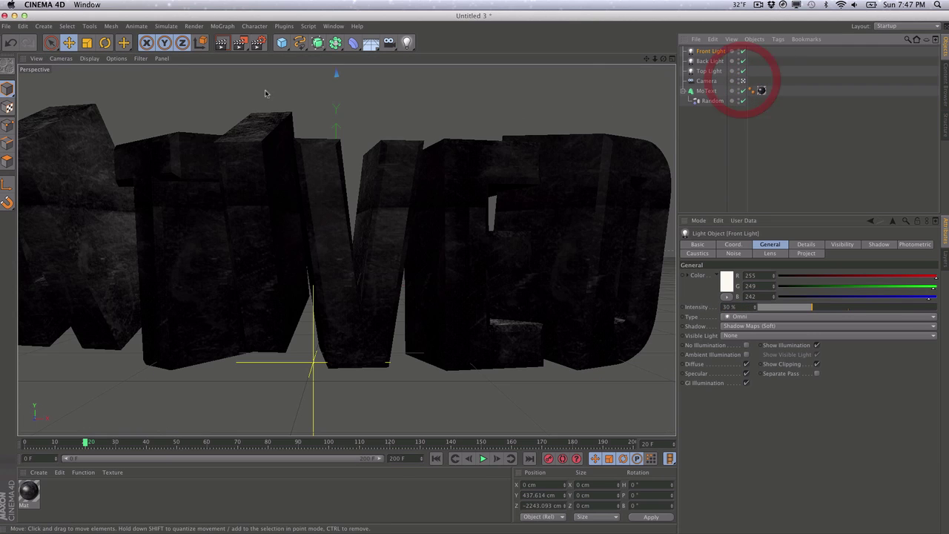
mouse_move(83, 442)
mouse_down()
mouse_move(53, 442)
mouse_move(77, 442)
mouse_up()
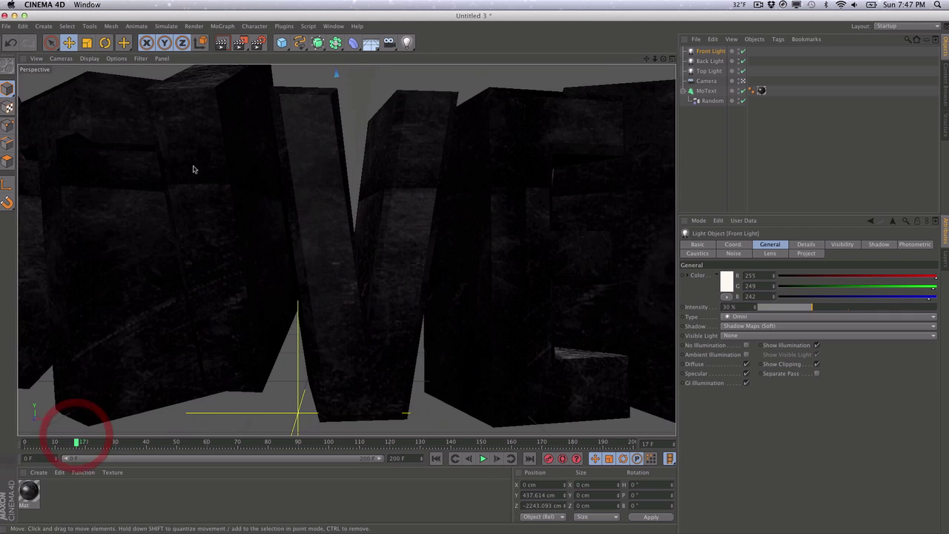
click(221, 42)
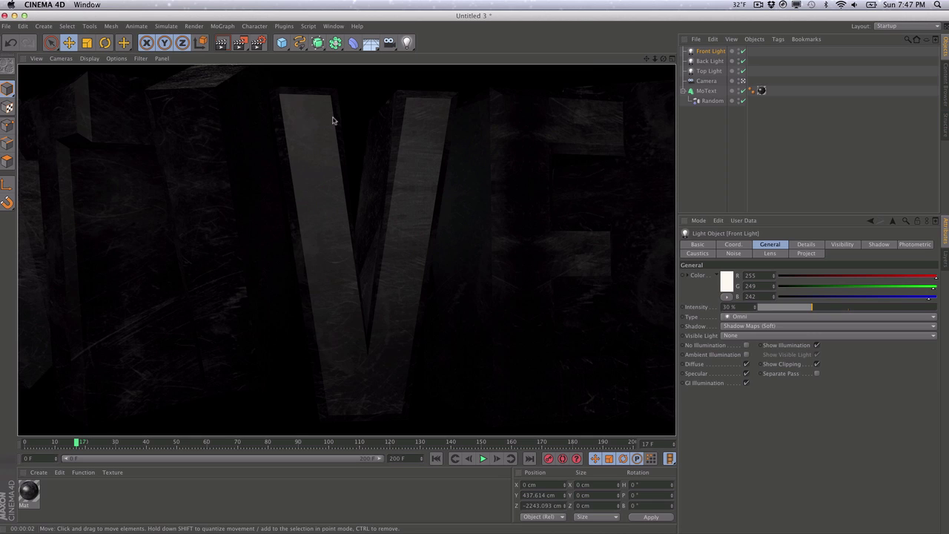
click(716, 121)
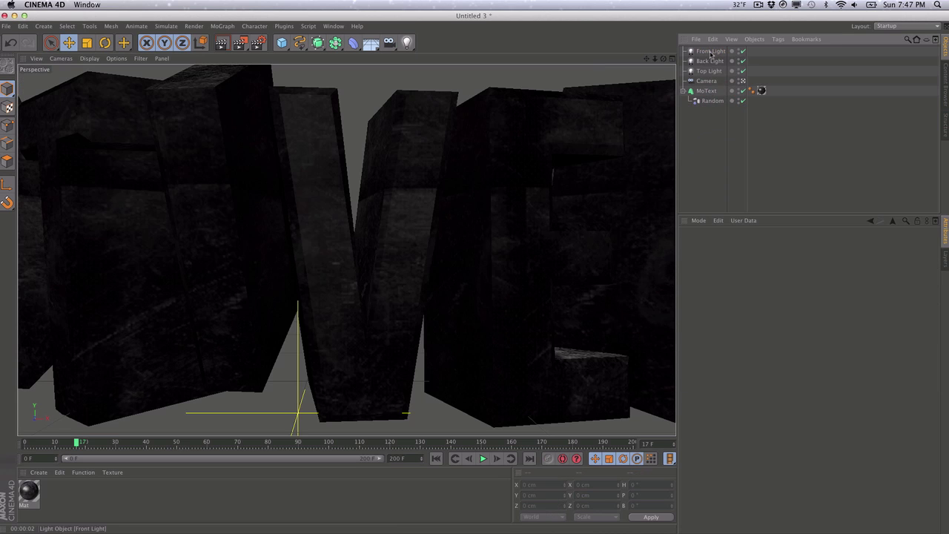
- Set the Front Light's intensity to 50% and preview the render again
click(709, 51)
click(635, 297)
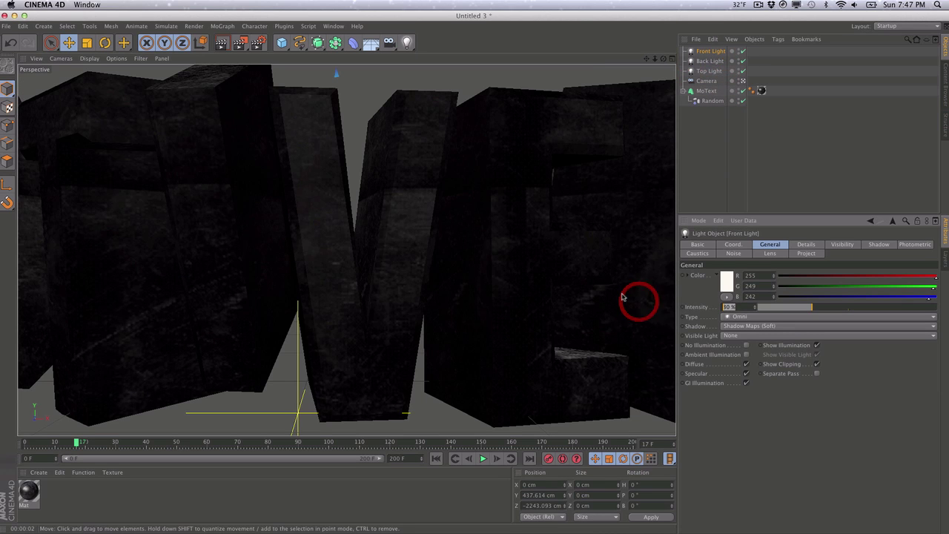
click(221, 42)
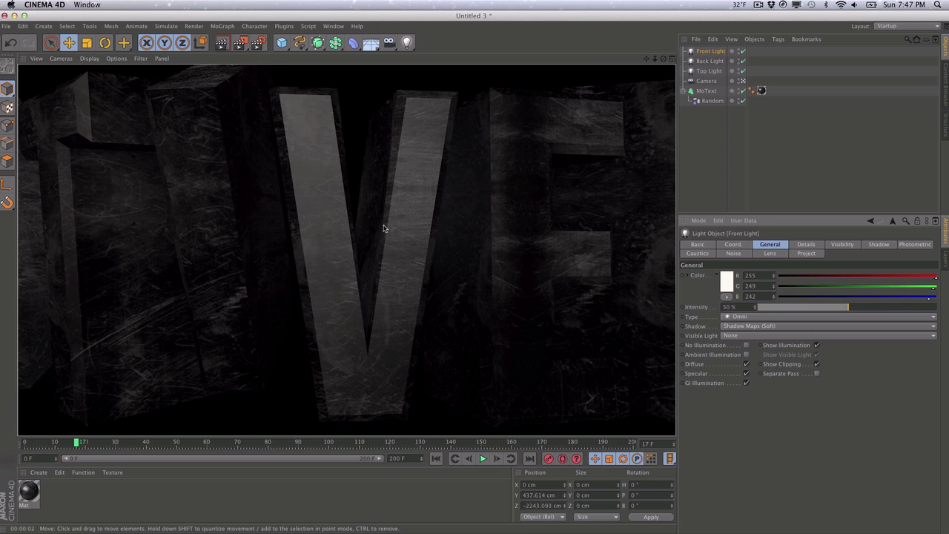
click(385, 225)
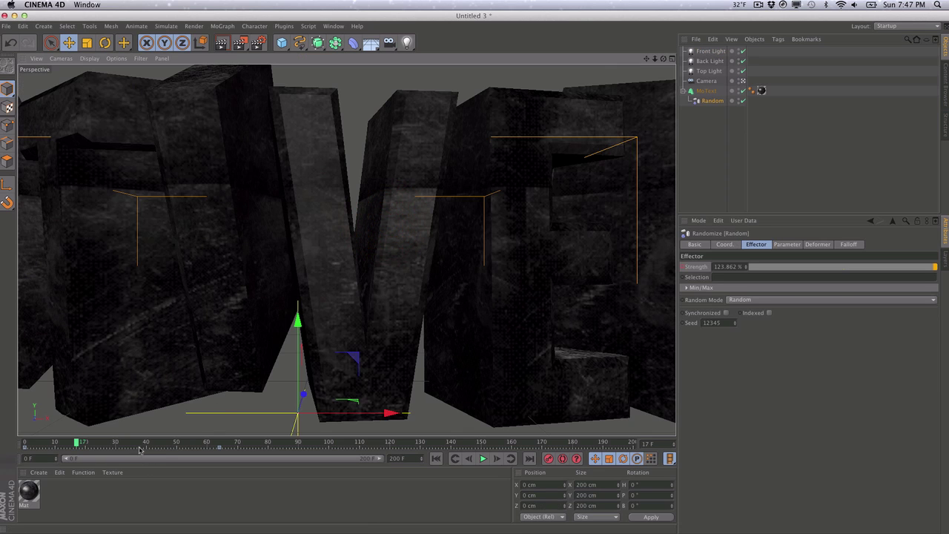
- Move the timeline to frame 55 and preview the render through the scene camera
mouse_move(189, 442)
mouse_down()
mouse_move(232, 442)
mouse_move(116, 442)
mouse_move(191, 436)
mouse_up()
click(222, 42)
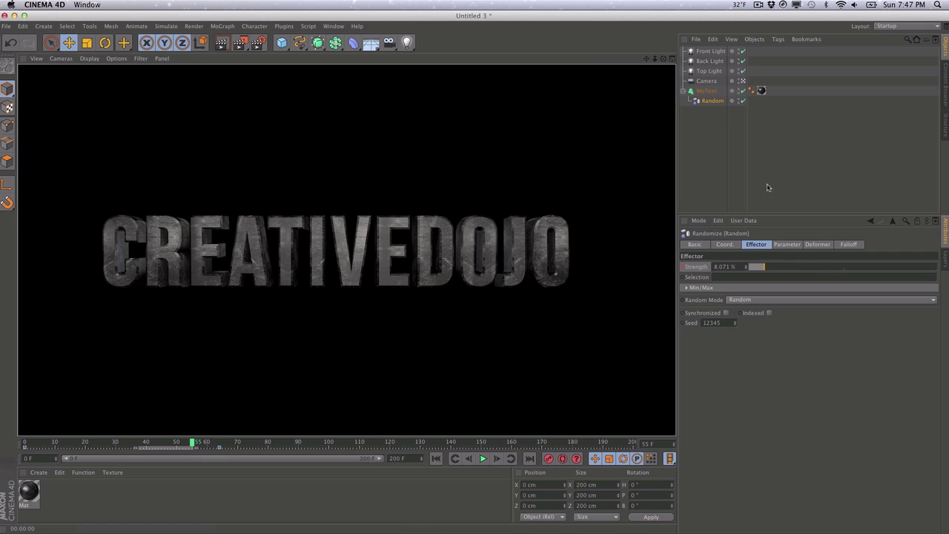
click(720, 144)
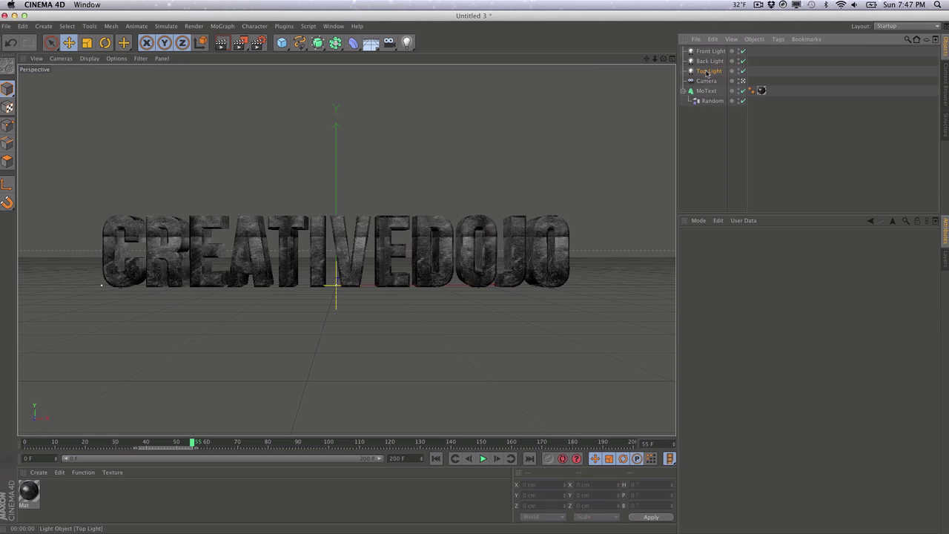
- Adjust the Top Light's intensity and preview the render at frame 55
click(707, 71)
drag(755, 306, 688, 307)
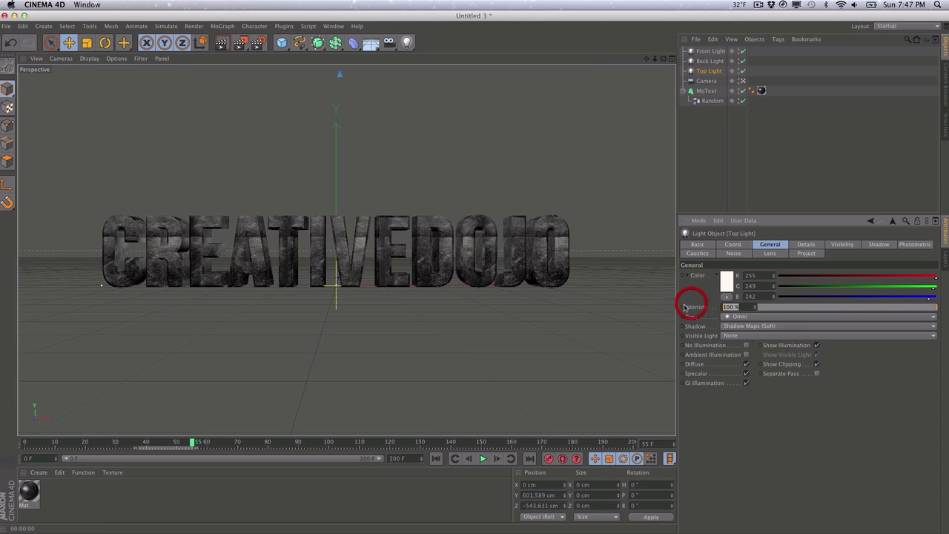
click(221, 42)
click(708, 123)
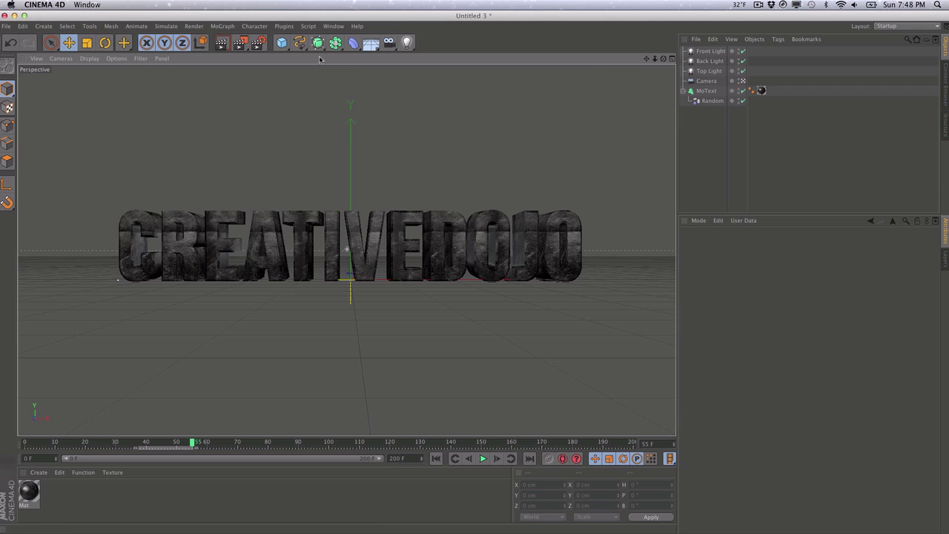
- Add a Landscape object to the scene and set its orientation to +Z
click(283, 42)
drag(458, 31, 481, 110)
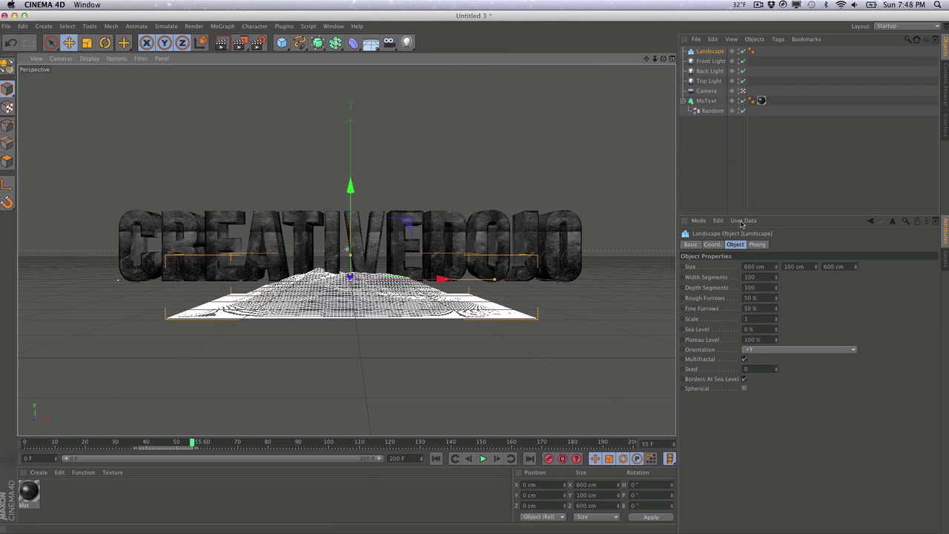
click(751, 350)
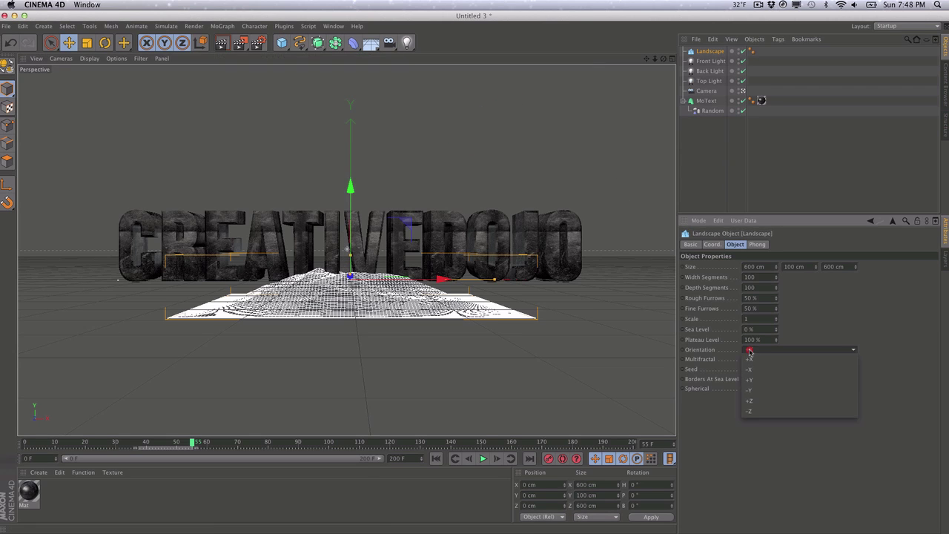
click(755, 405)
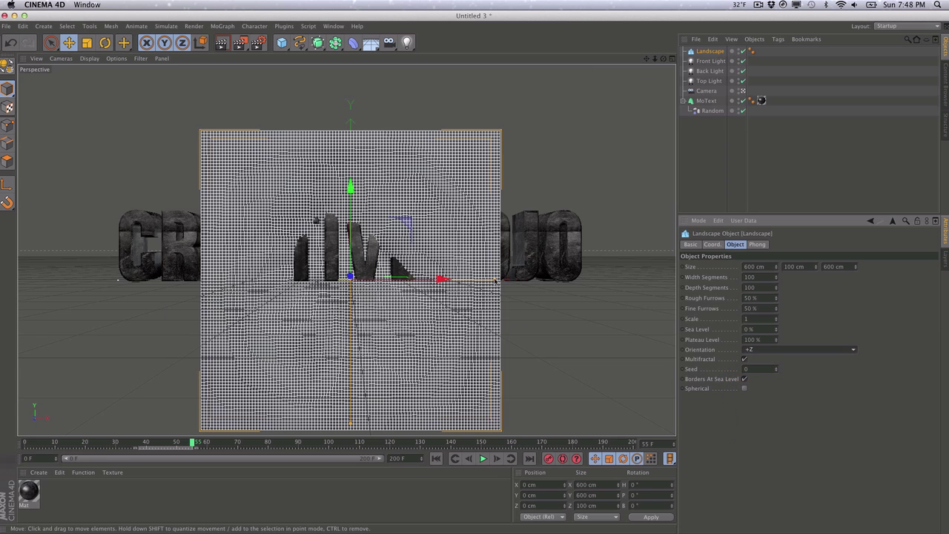
- Leave the camera view and move the landscape behind the text, to about Z 352 cm
click(743, 91)
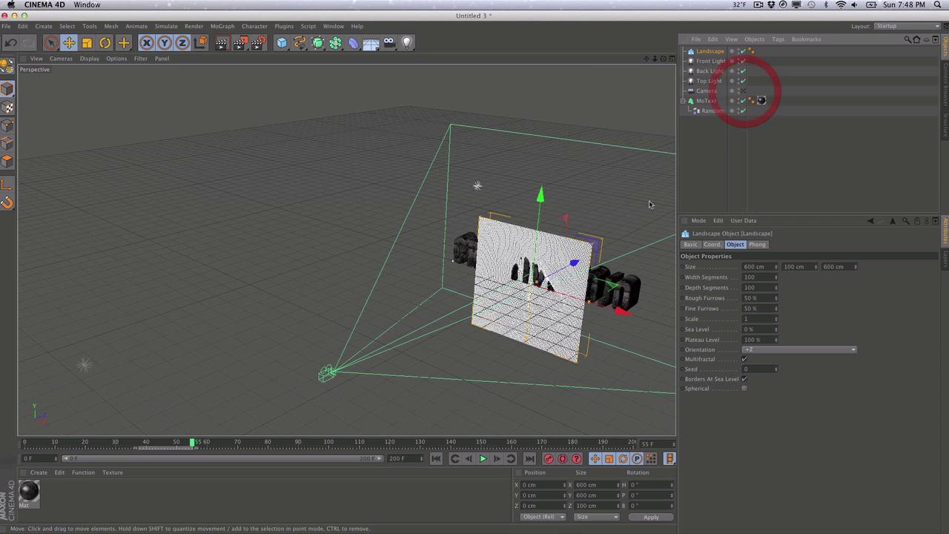
alt+drag(576, 262, 509, 307)
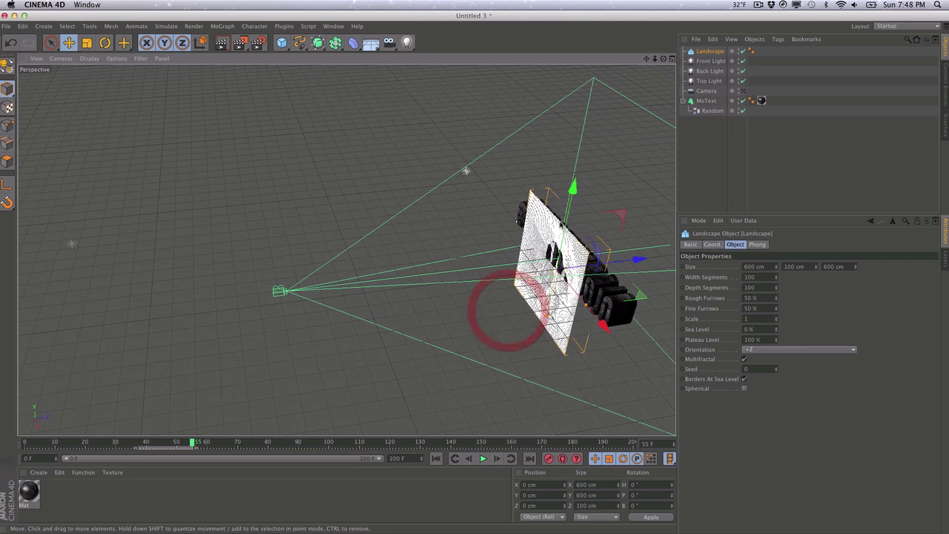
drag(650, 261, 672, 260)
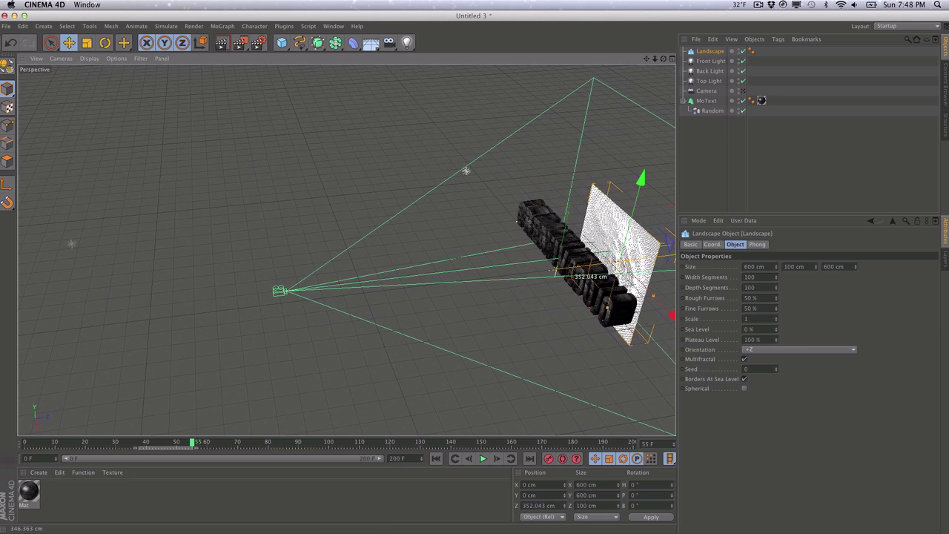
- Set the landscape's orientation to -Z and push it farther behind the text, to about Z 674 cm
click(773, 349)
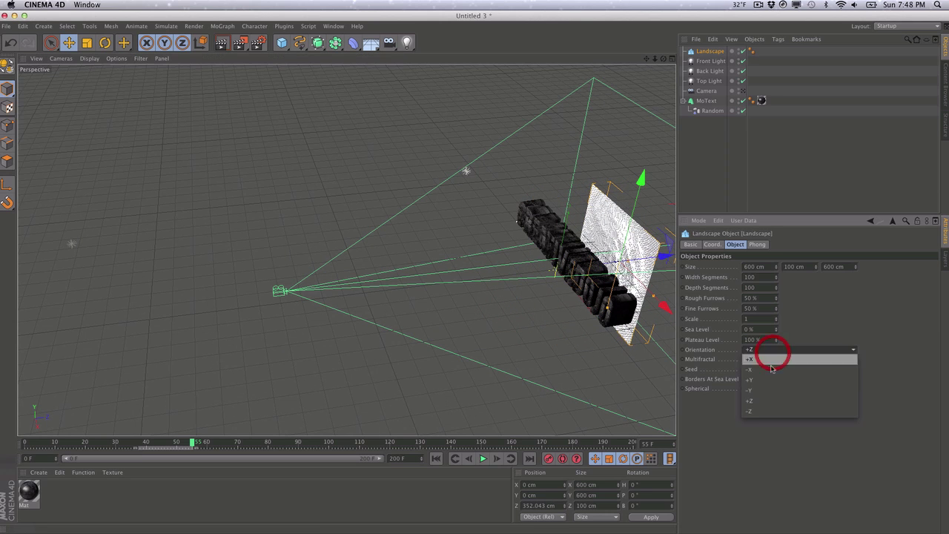
click(768, 411)
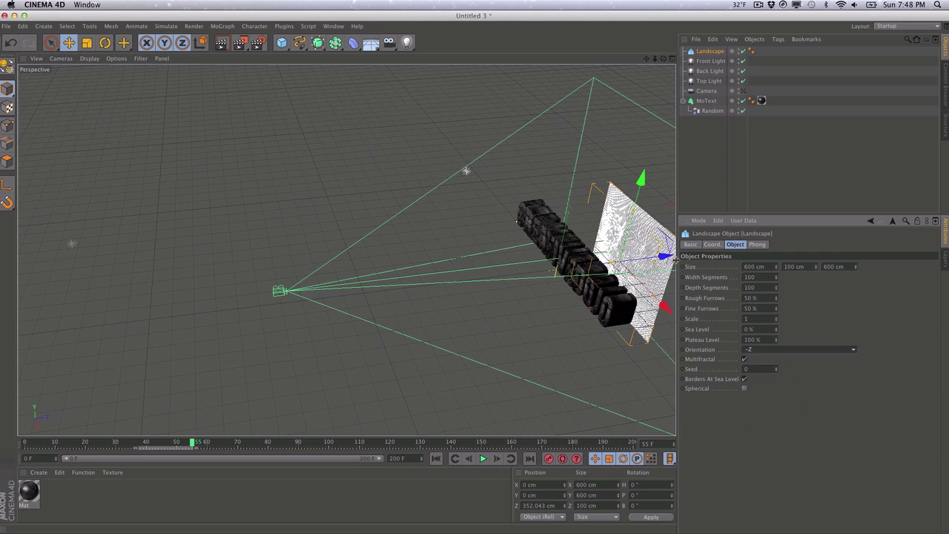
drag(672, 259, 765, 245)
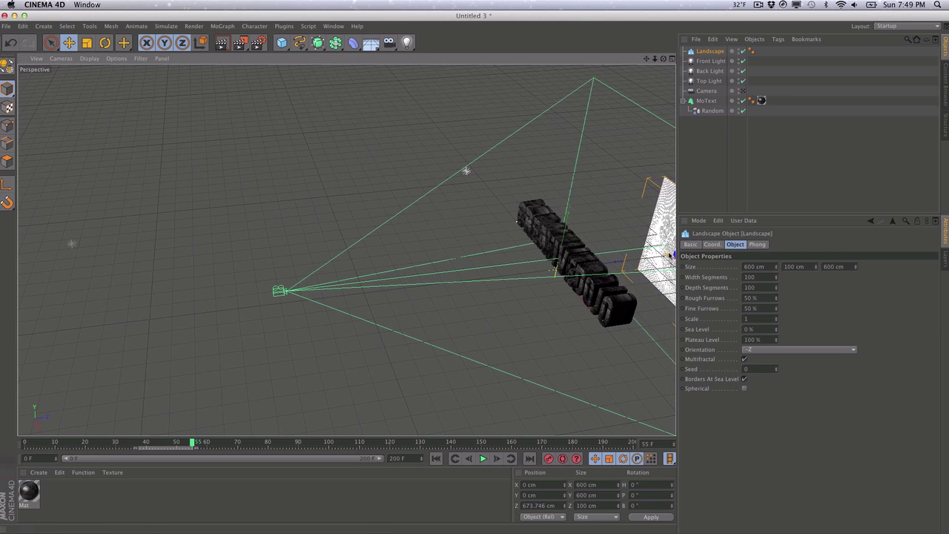
- Set the landscape to 2030 × 60 × 1240 cm, 112 × 125 segments, 100% rough and fine furrows, scale 4.12, sea level 60%, plateau level 61%
click(744, 91)
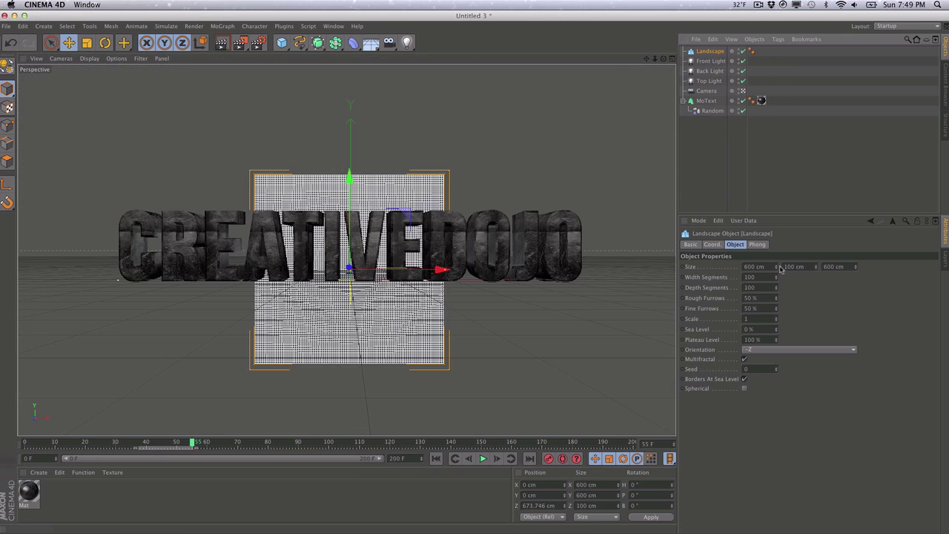
drag(777, 266, 778, 215)
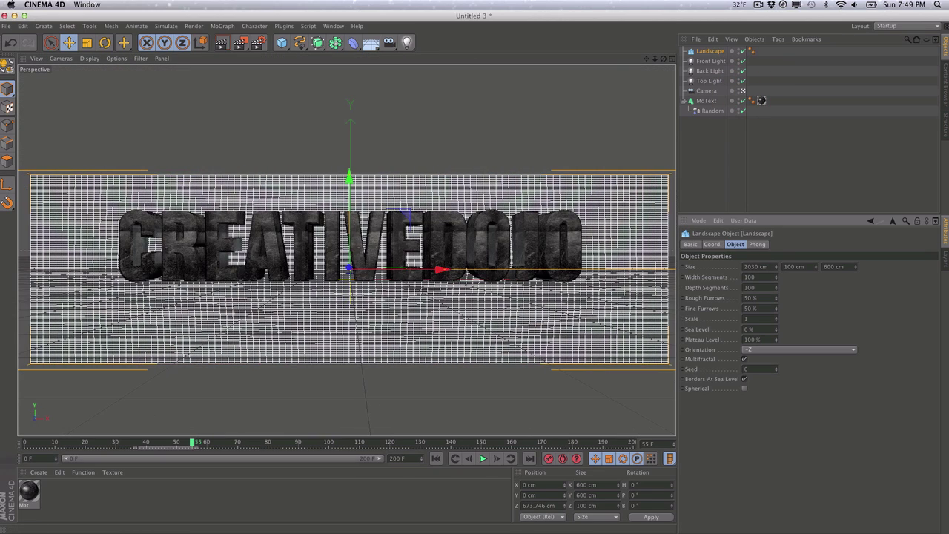
drag(818, 268, 855, 236)
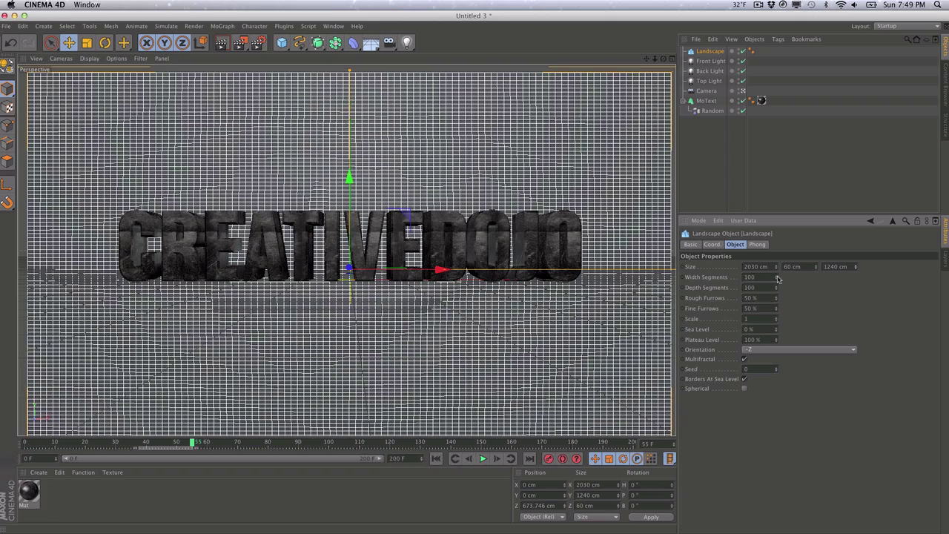
drag(777, 278, 776, 334)
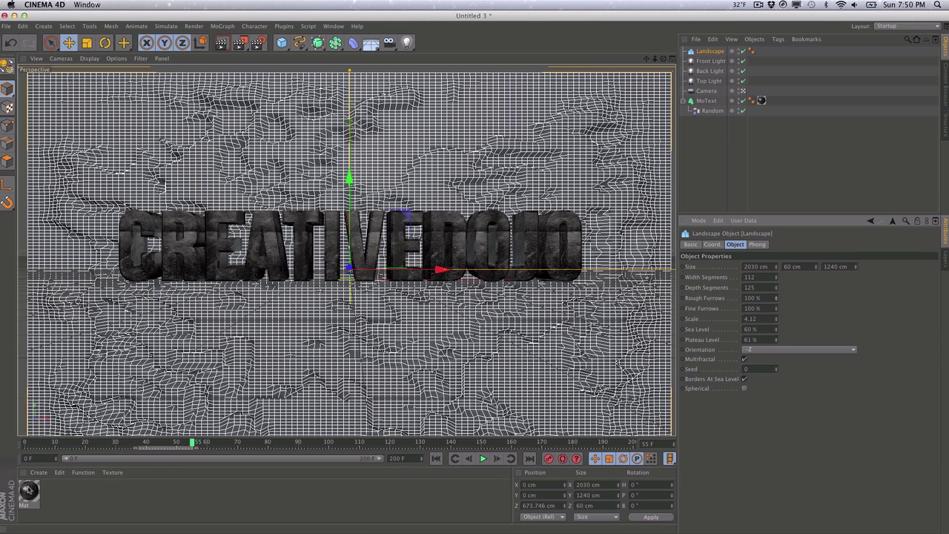
- Duplicate the metal material and name the two materials Landscape and Text
ctrl+drag(28, 489, 53, 492)
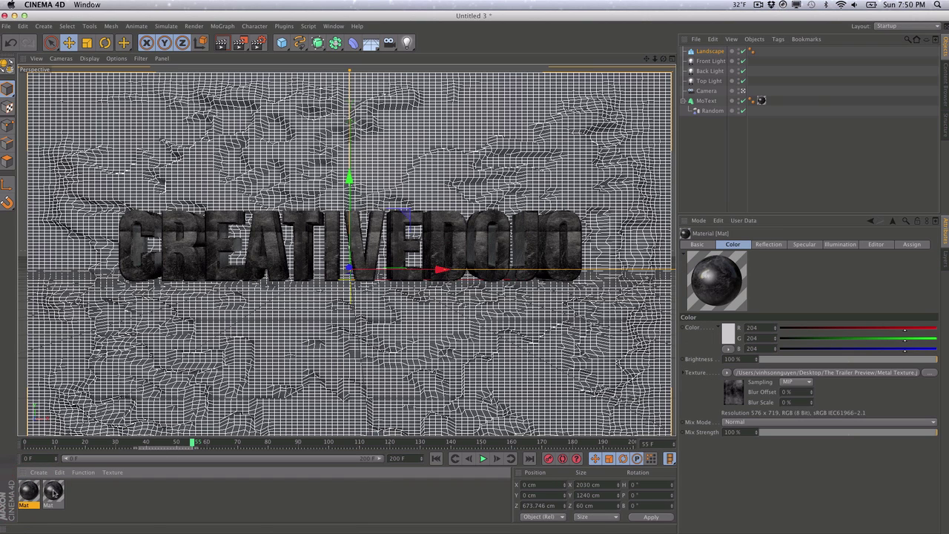
double_click(27, 505)
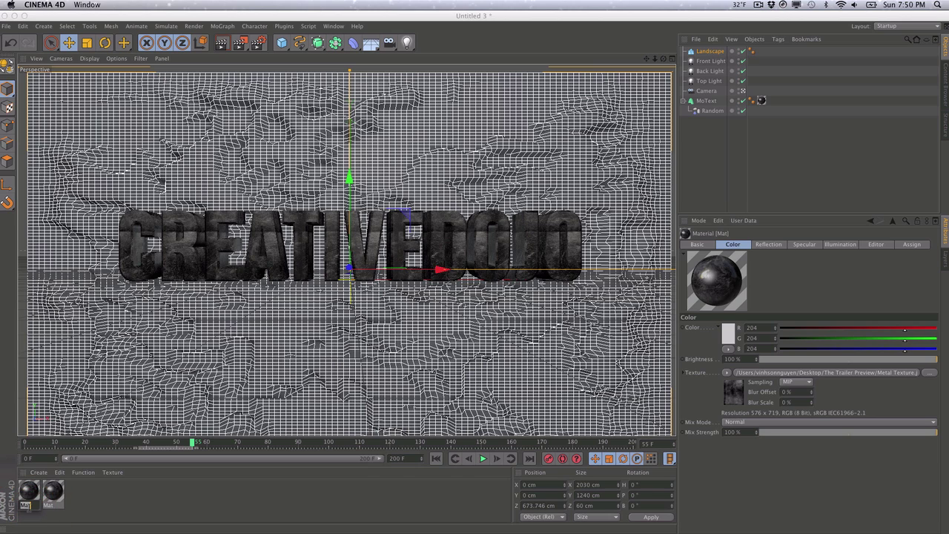
text(Landscape)
key(Return)
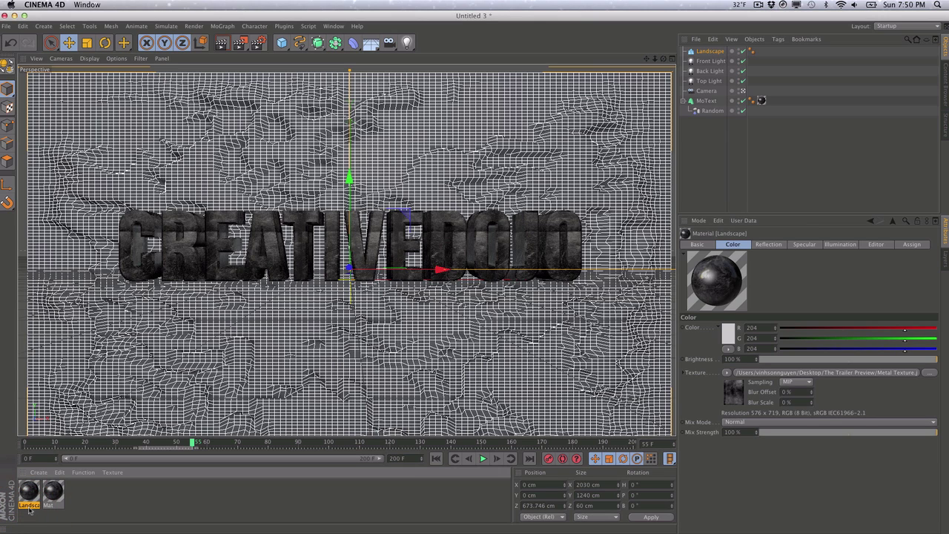
double_click(49, 506)
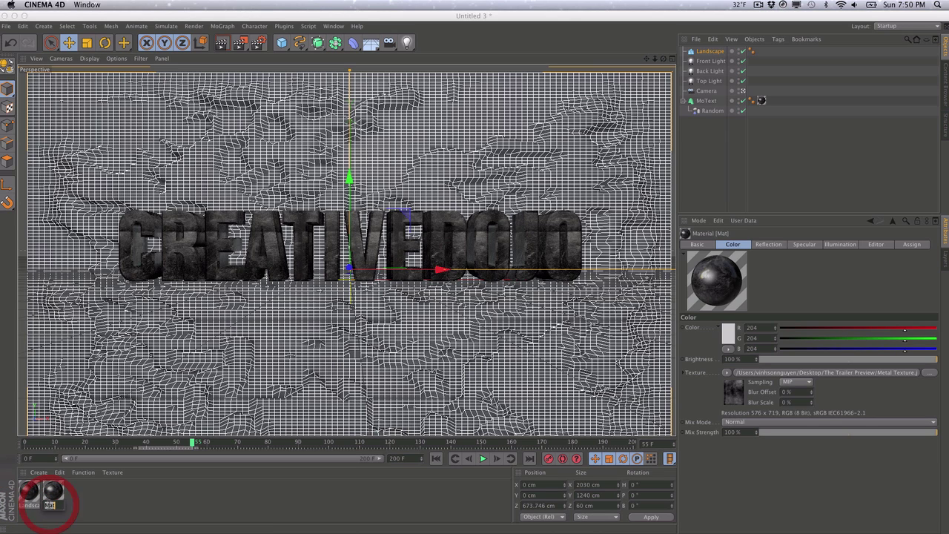
text(Text)
key(Return)
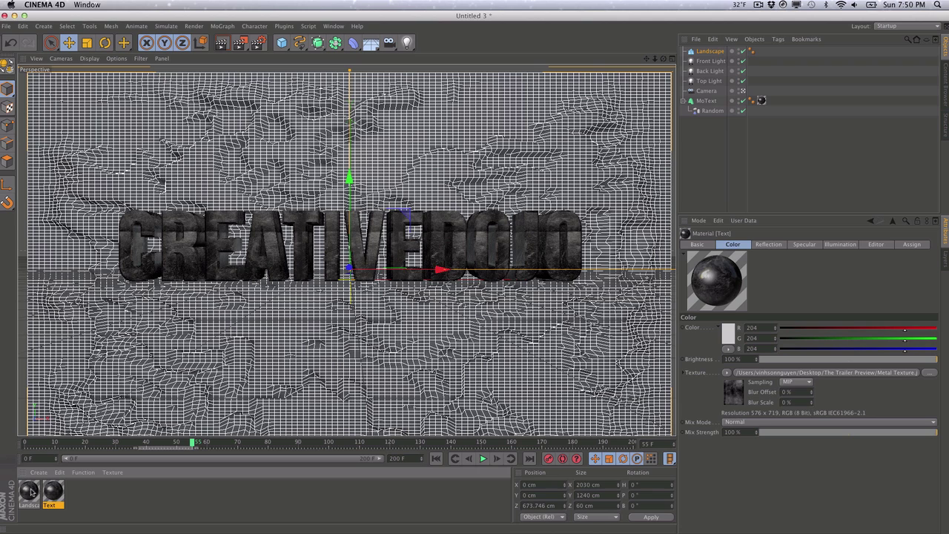
- Apply the Landscape material to the landscape object and turn off the material's Reflection and Specular channels
drag(30, 491, 707, 53)
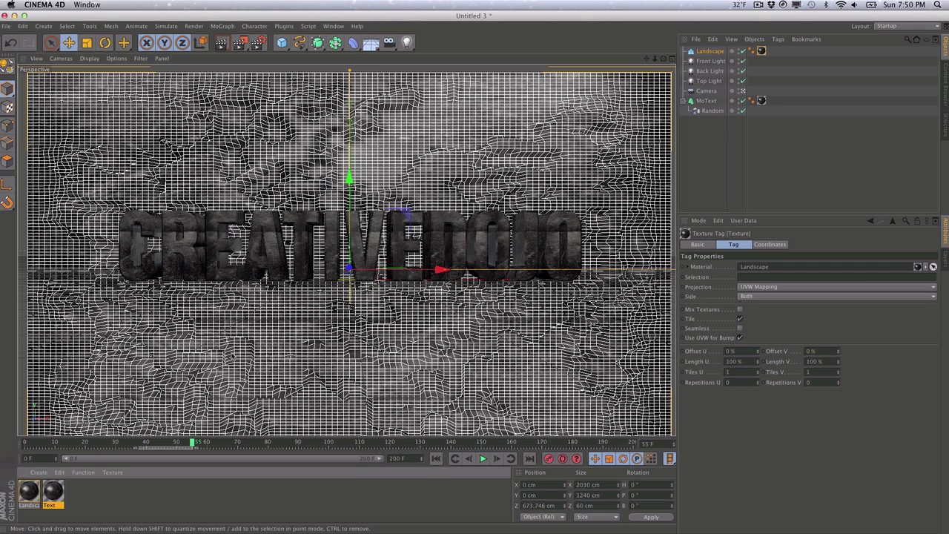
double_click(28, 492)
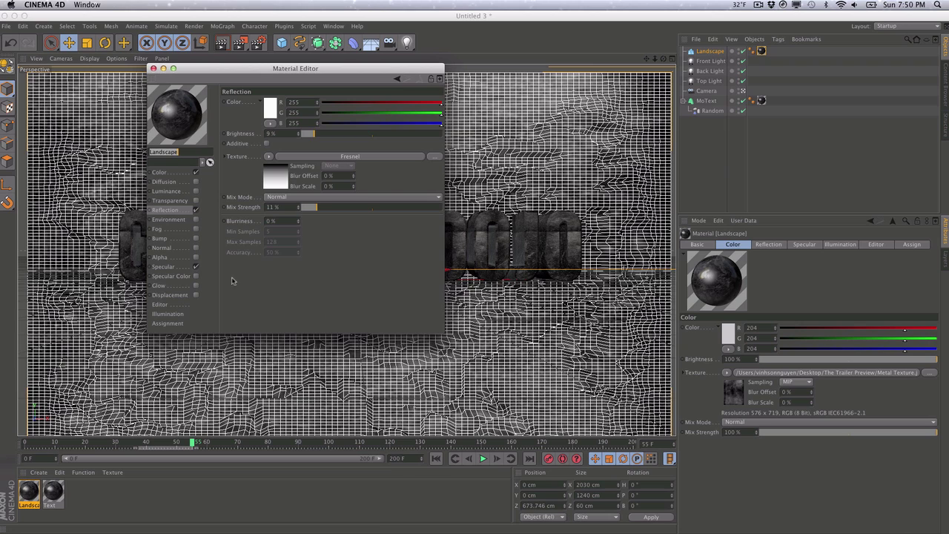
click(196, 210)
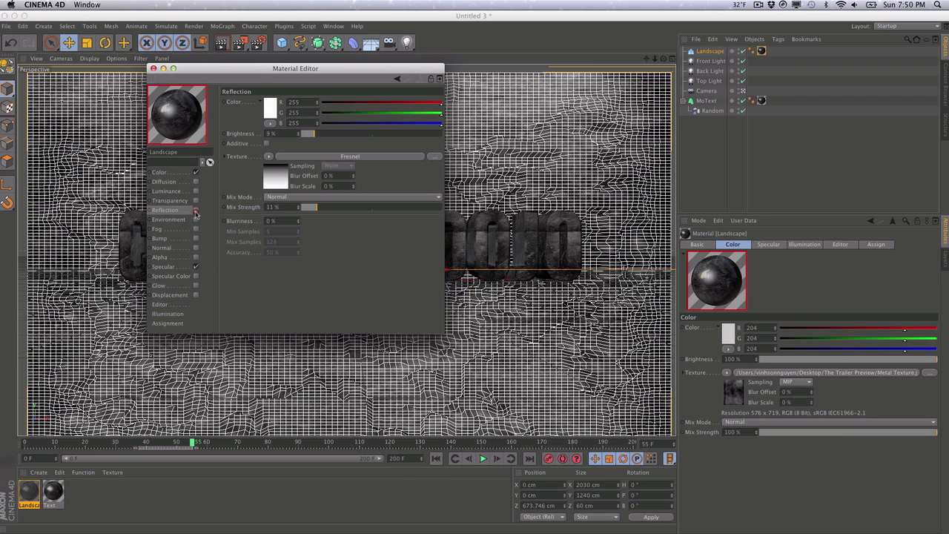
click(196, 266)
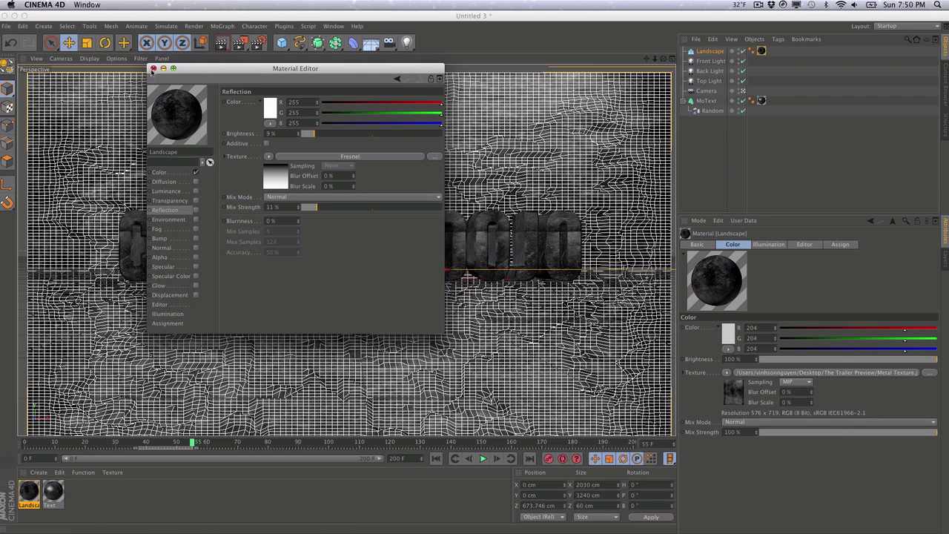
- Add a Filter shader to the Landscape material's color texture with brightness -22% and contrast -25%
click(170, 172)
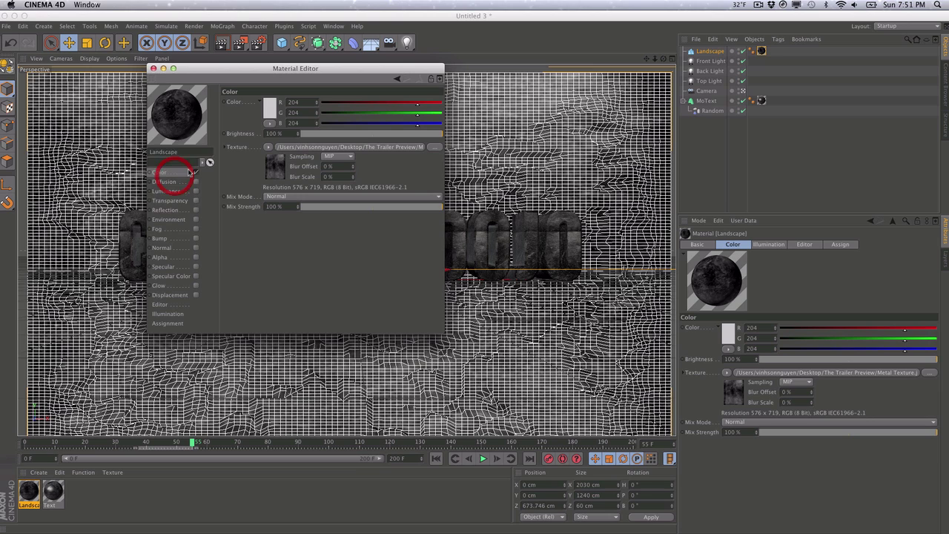
click(267, 147)
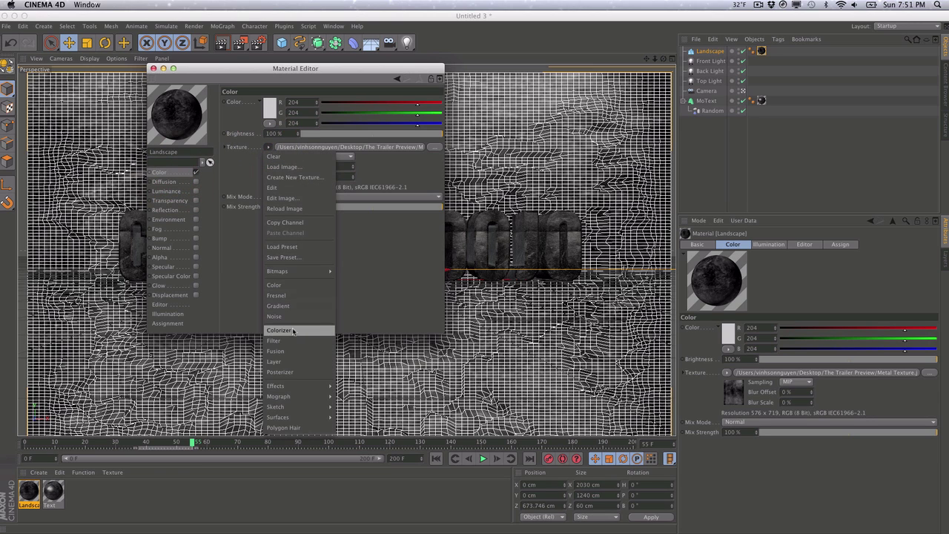
click(293, 339)
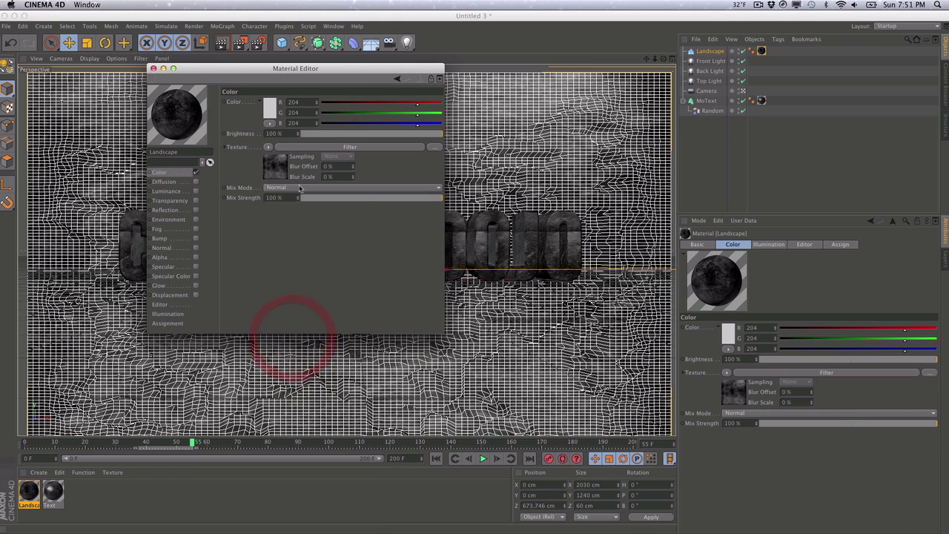
click(303, 148)
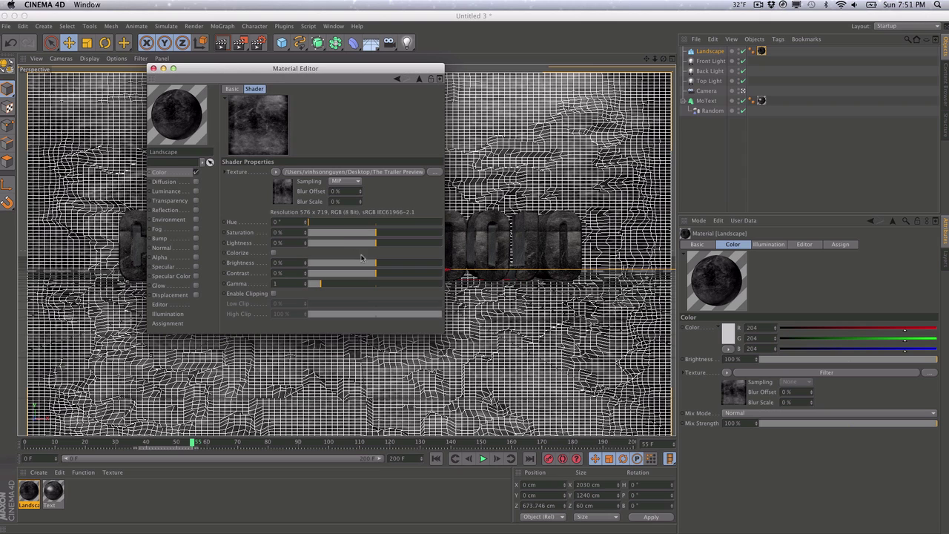
mouse_move(362, 266)
mouse_down()
mouse_move(349, 259)
mouse_move(363, 264)
mouse_move(359, 273)
mouse_up()
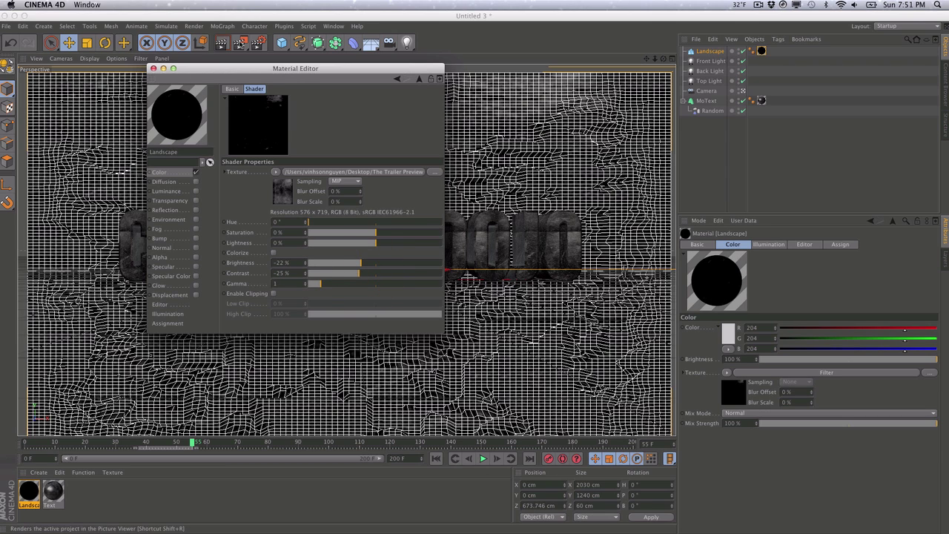
- Preview the render of the text against the darkened landscape, keeping the Material Editor clear of the title
click(222, 42)
drag(227, 70, 671, 208)
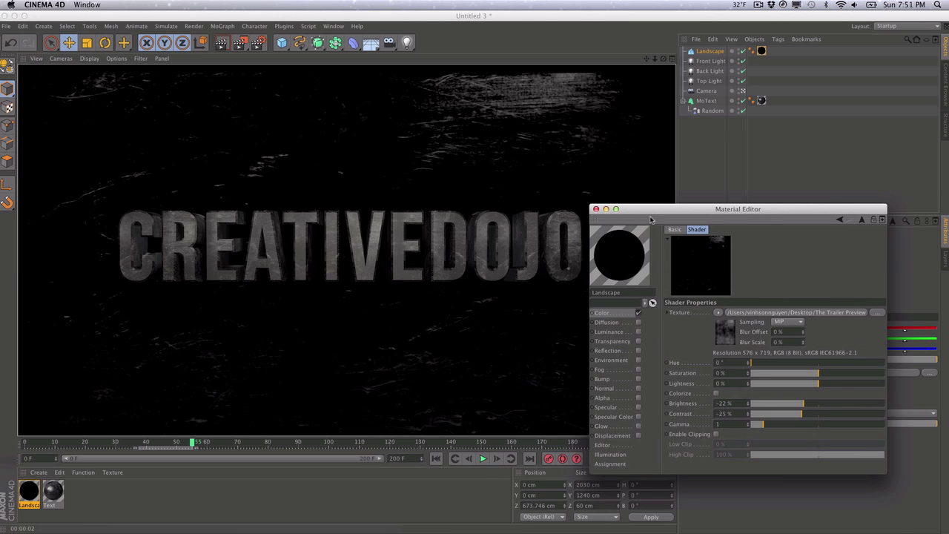
drag(654, 209, 735, 185)
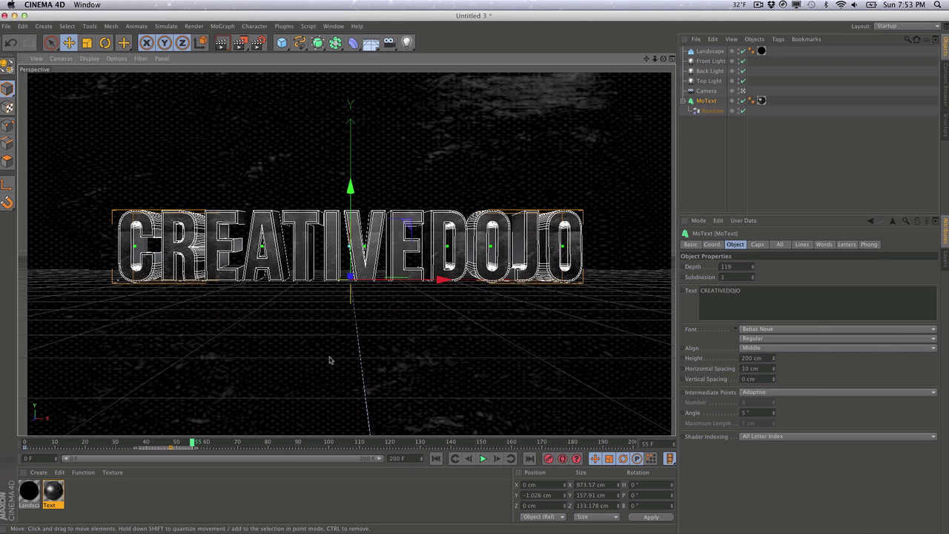
- Keyframe the camera's Z position at -1360.482 cm on frame 0
click(708, 90)
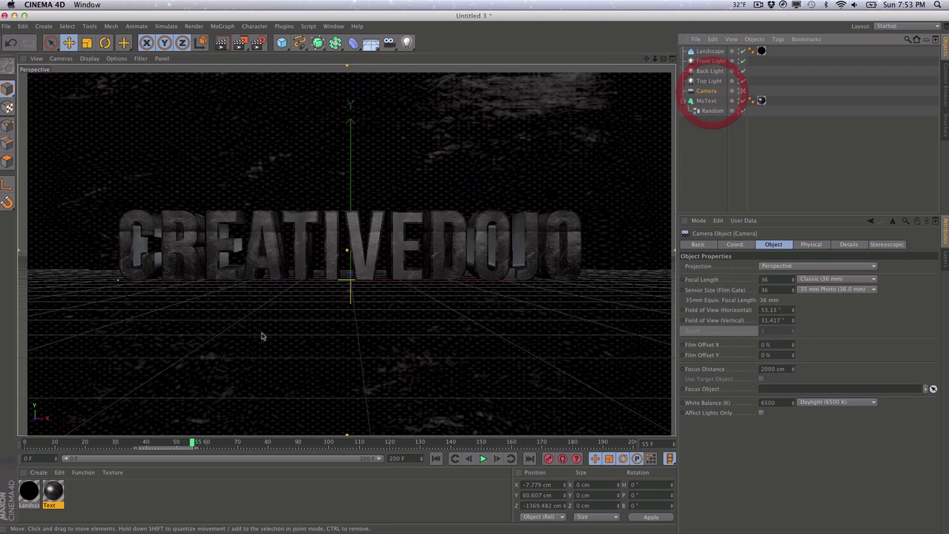
drag(192, 442, 25, 442)
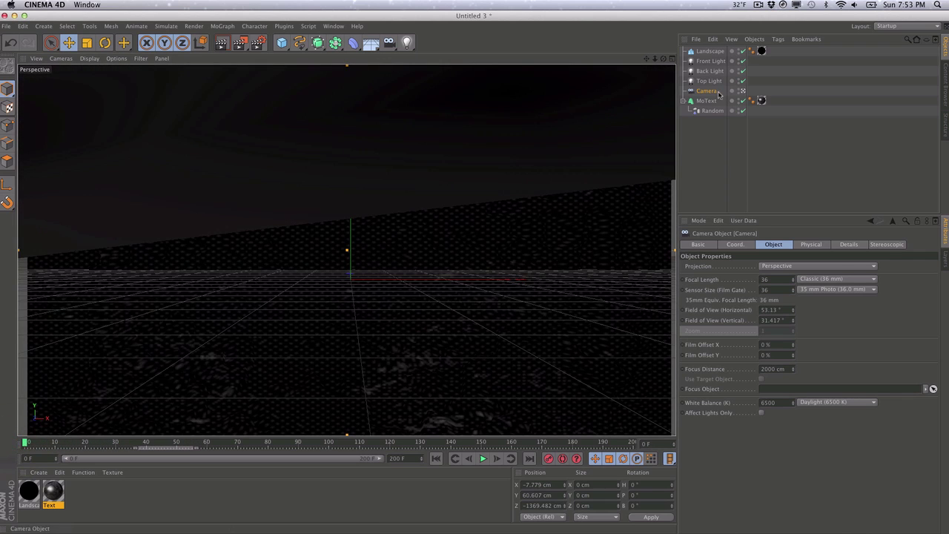
click(734, 244)
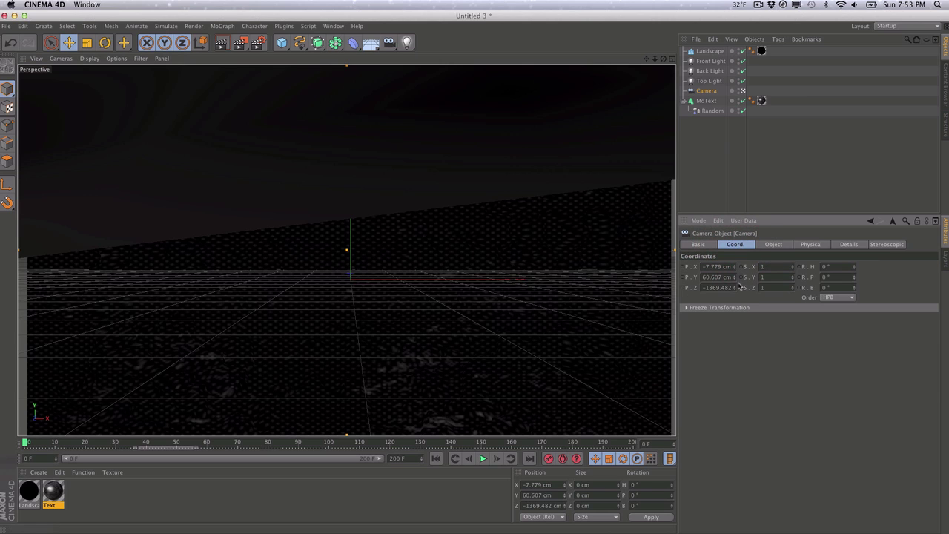
drag(737, 288, 736, 287)
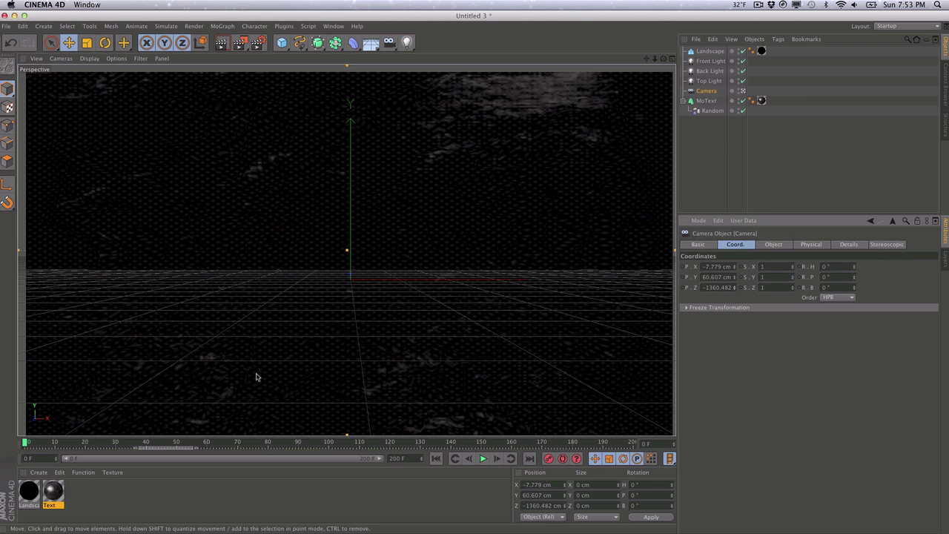
click(683, 288)
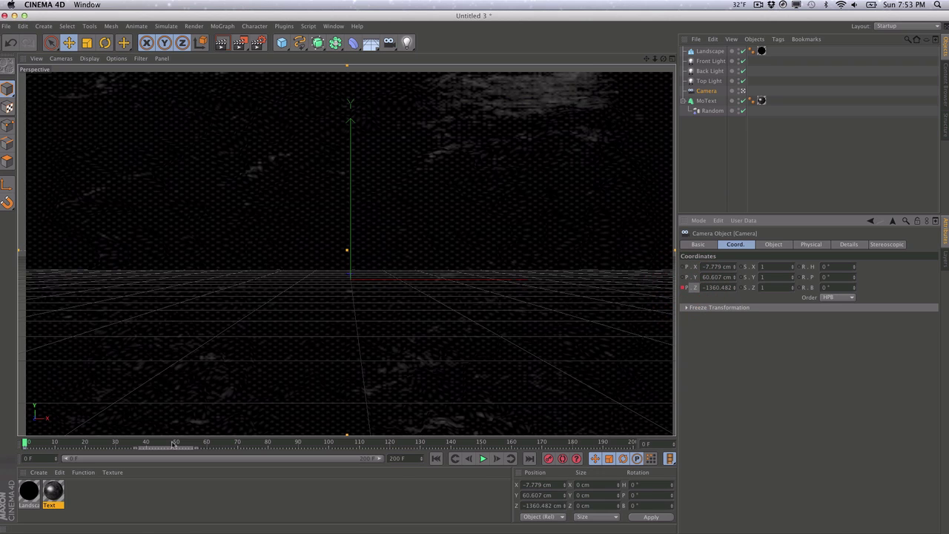
- Set the camera's Z position to -1563.482 cm at frame 200 and keyframe it
click(275, 439)
drag(276, 438, 758, 436)
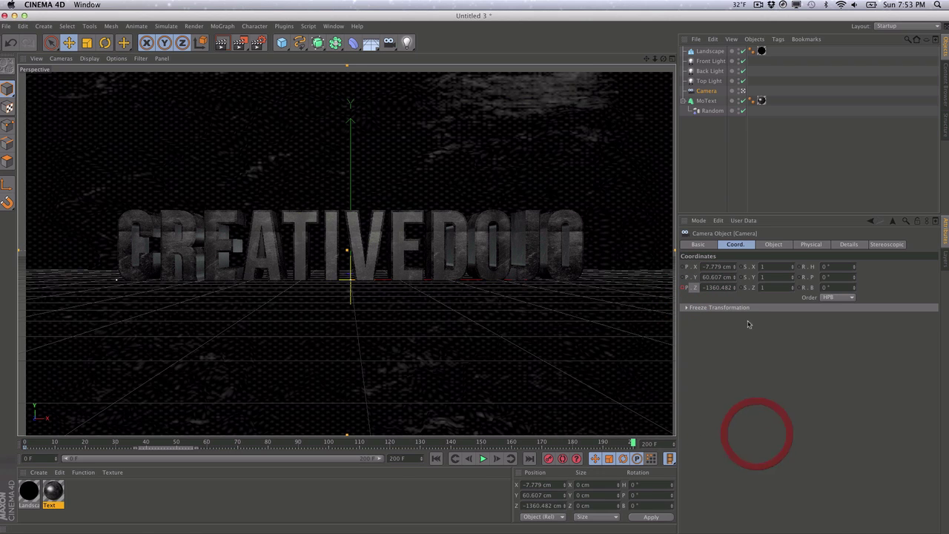
drag(734, 288, 734, 337)
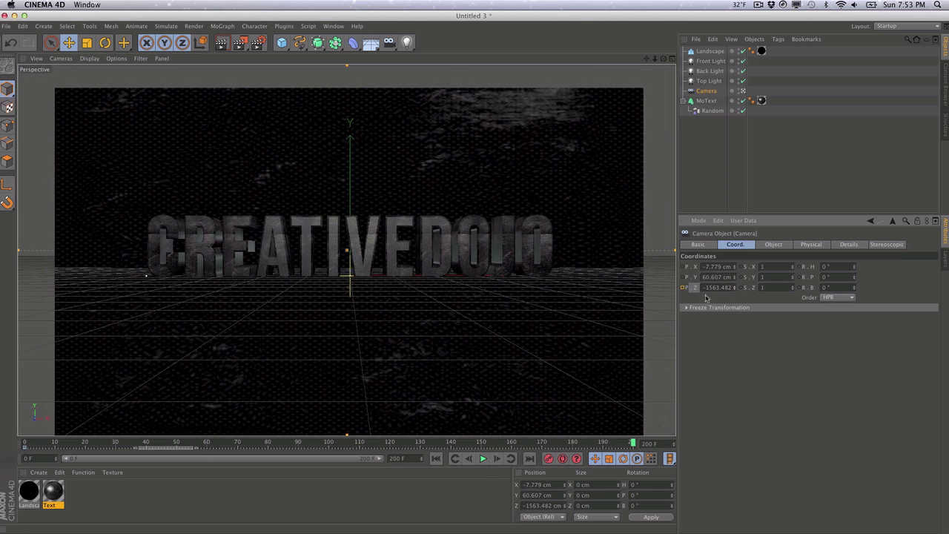
click(683, 287)
- Play the animation from frame 0 to review the camera's slow pull-back from the title
drag(134, 445, 24, 444)
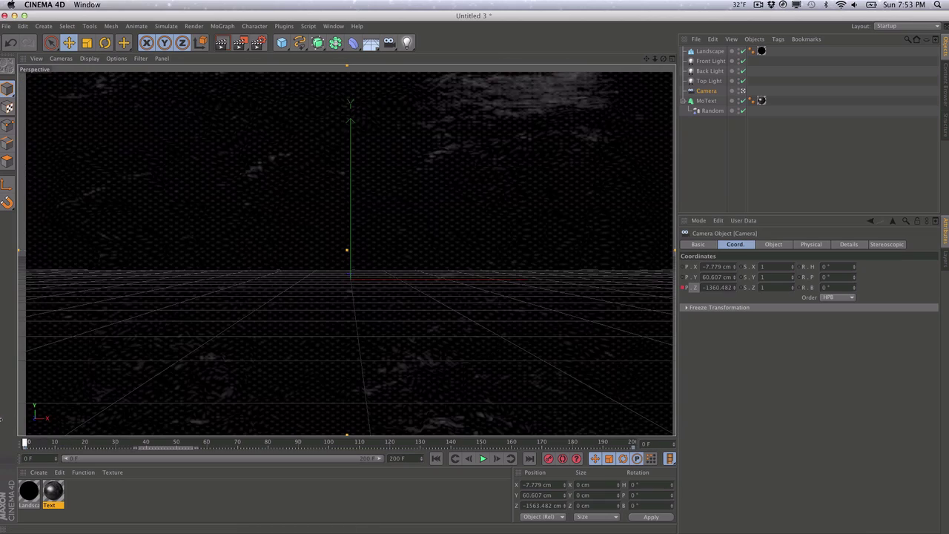
click(483, 458)
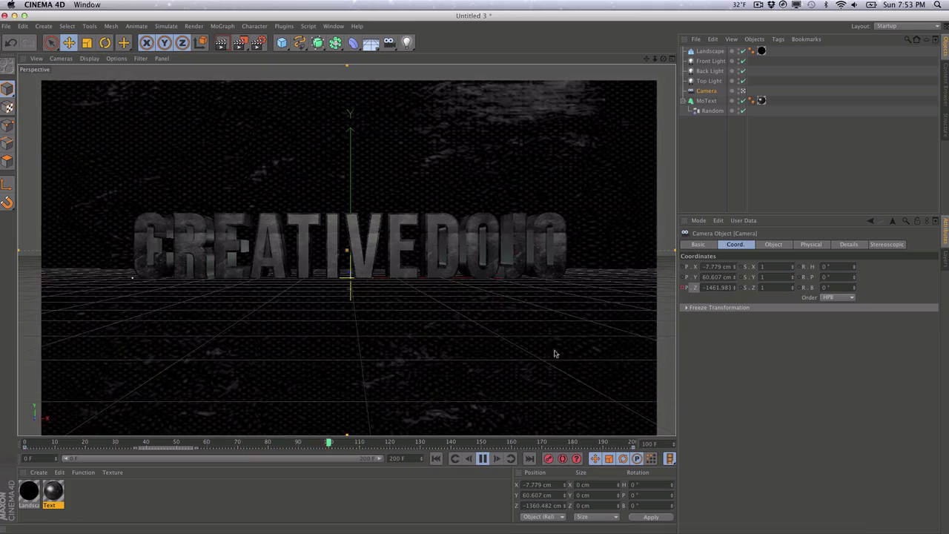
click(742, 360)
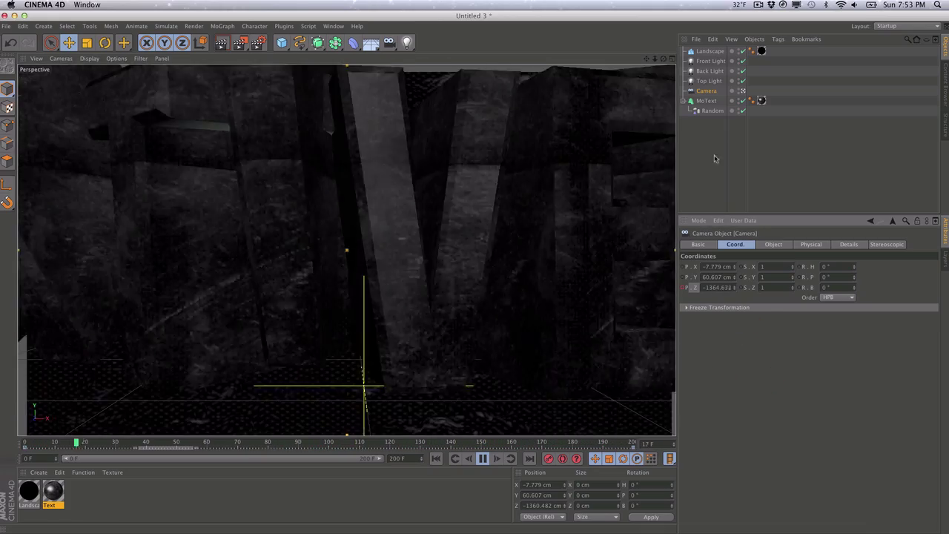
click(482, 459)
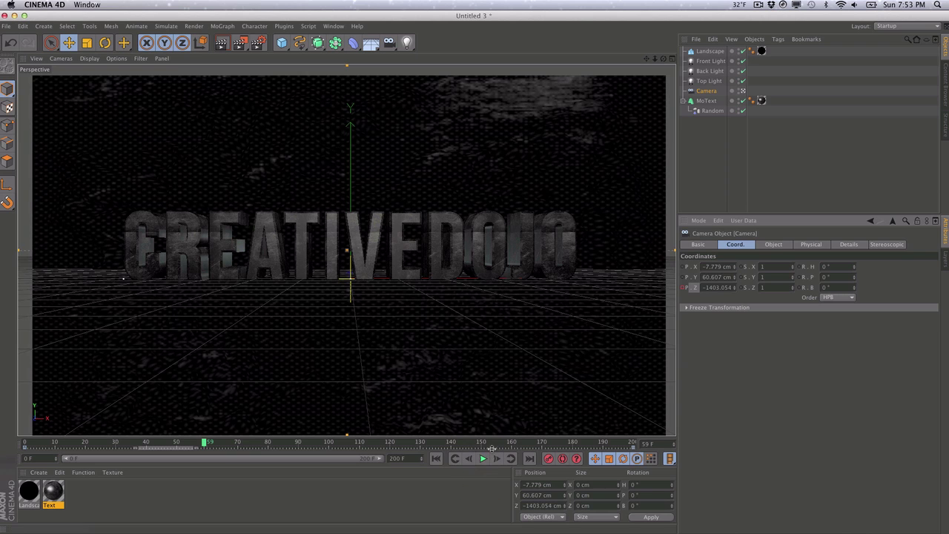
- At frame 200, enlarge the landscape to 2303 cm wide by 1422 cm high so it fills the camera view
click(632, 443)
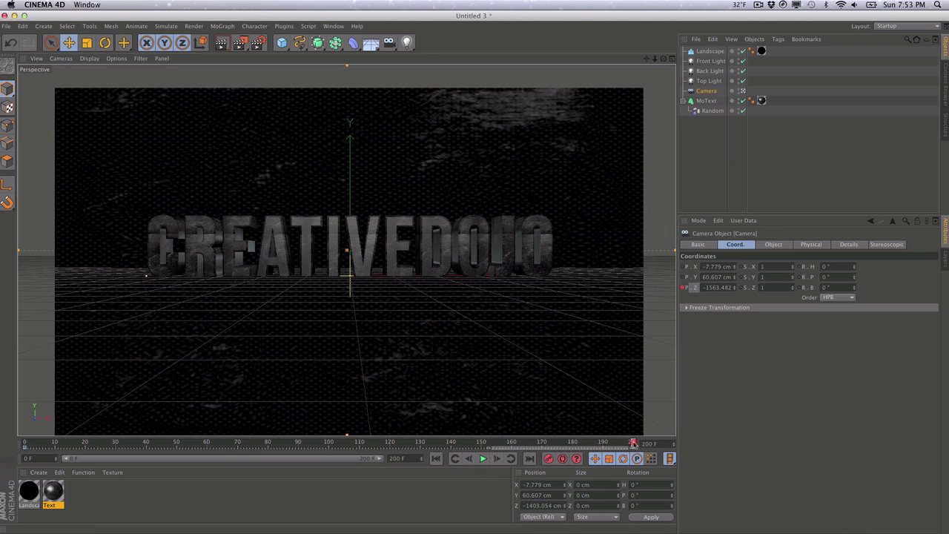
click(717, 50)
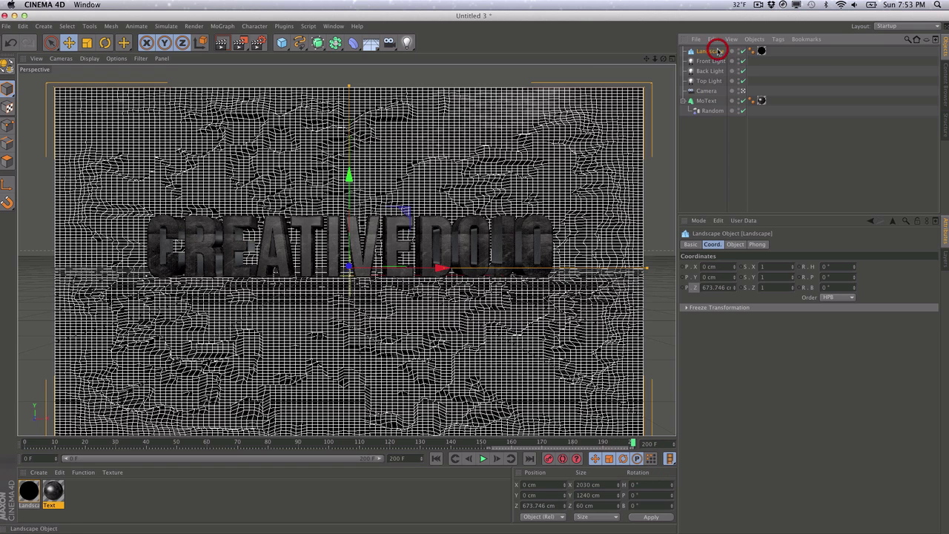
click(735, 245)
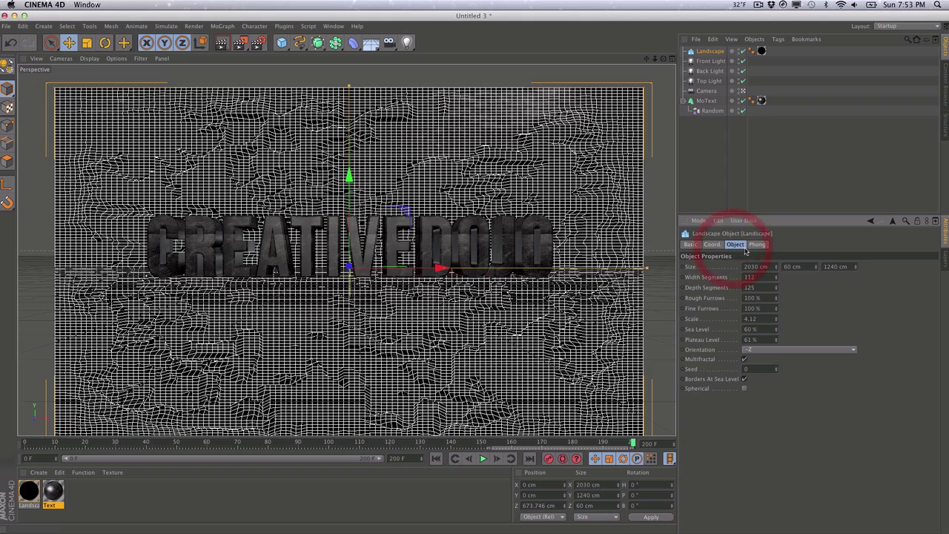
drag(775, 266, 864, 251)
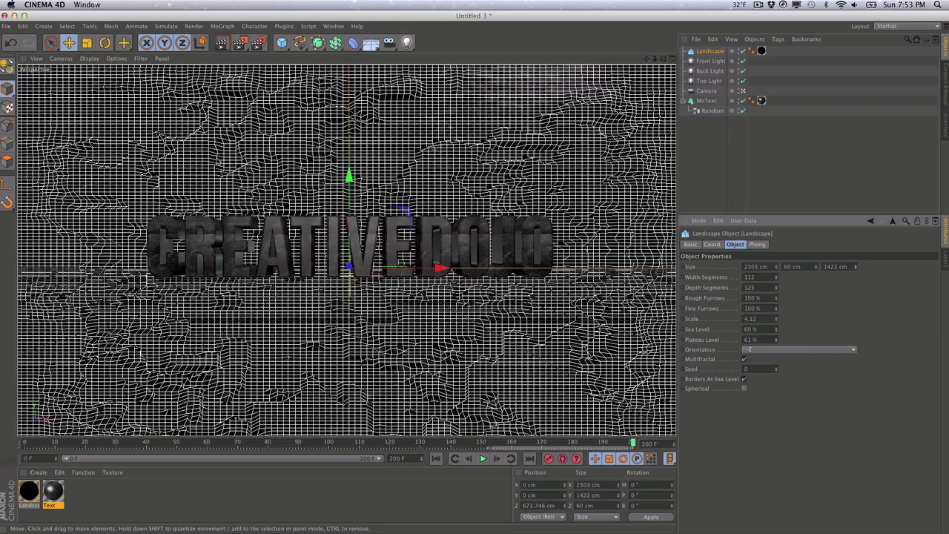
- Check the render's output and save settings, including the file and alpha channel options, and render the animation to the Picture Viewer
click(259, 43)
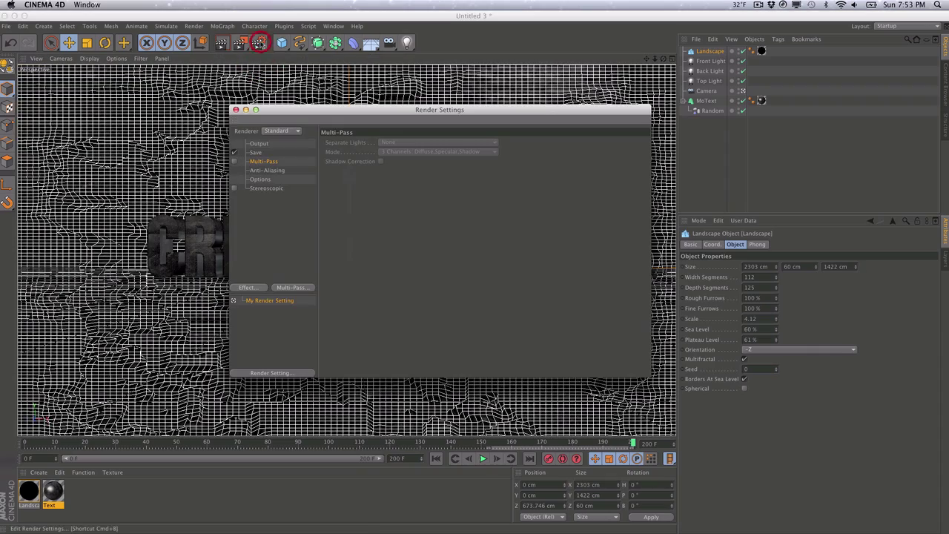
click(256, 152)
click(259, 144)
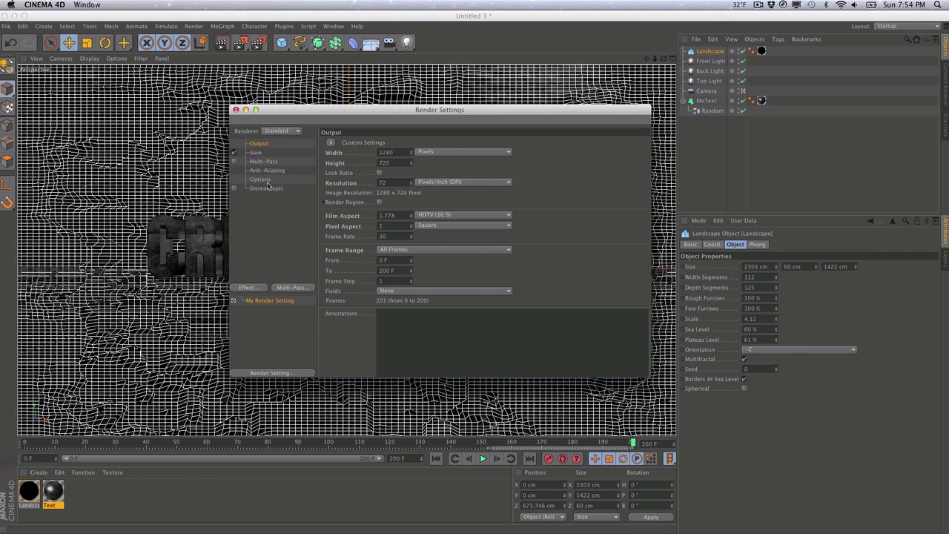
click(263, 154)
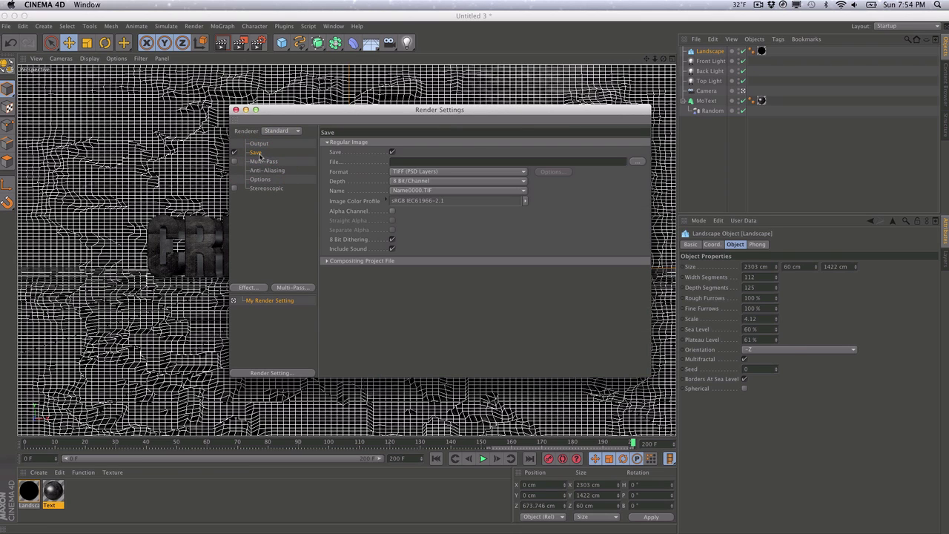
click(435, 161)
click(393, 212)
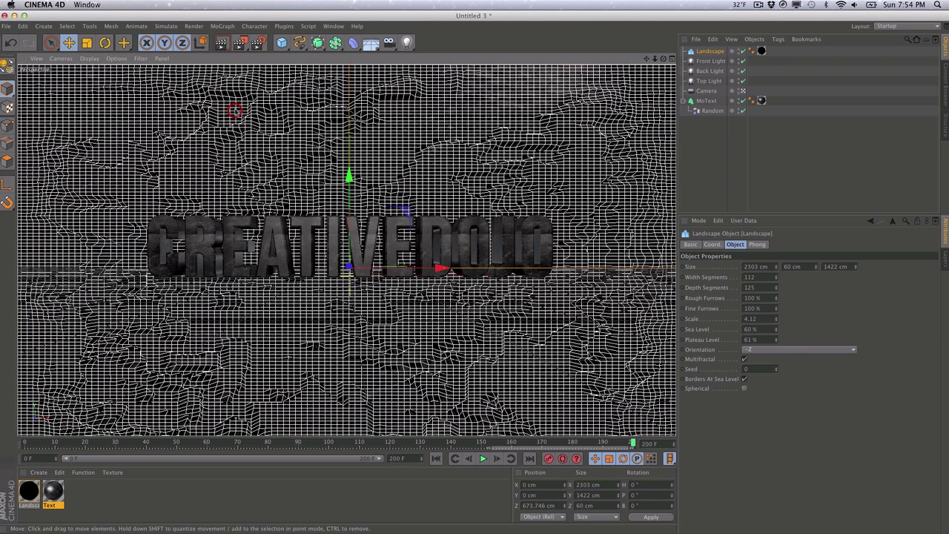
click(236, 109)
click(240, 42)
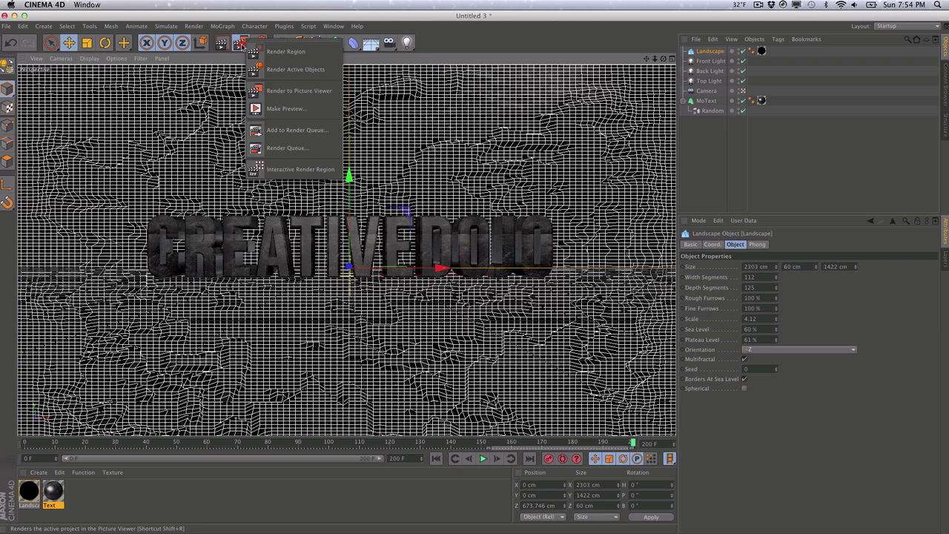
click(298, 91)
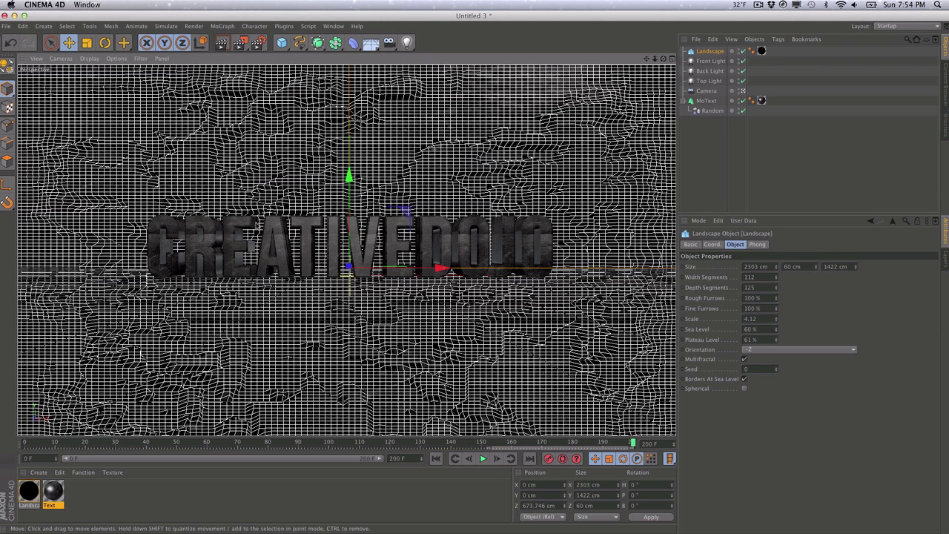